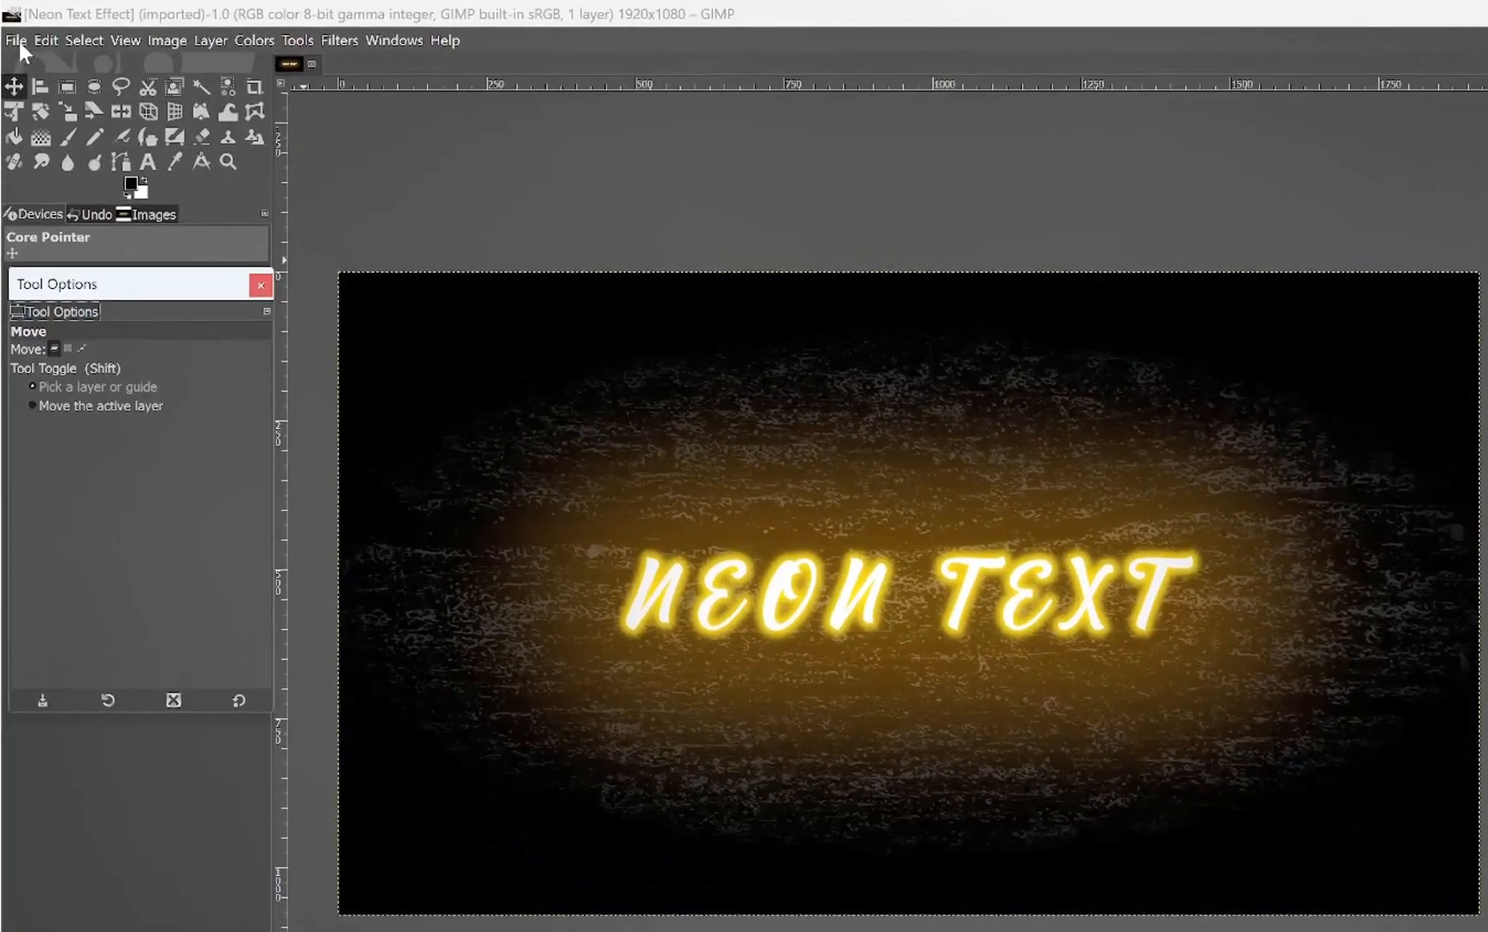
Step: Create a new 1920 × 1080 px image and fill its background with the black foreground color
{"action": "left_click", "coordinate": [19, 41]}
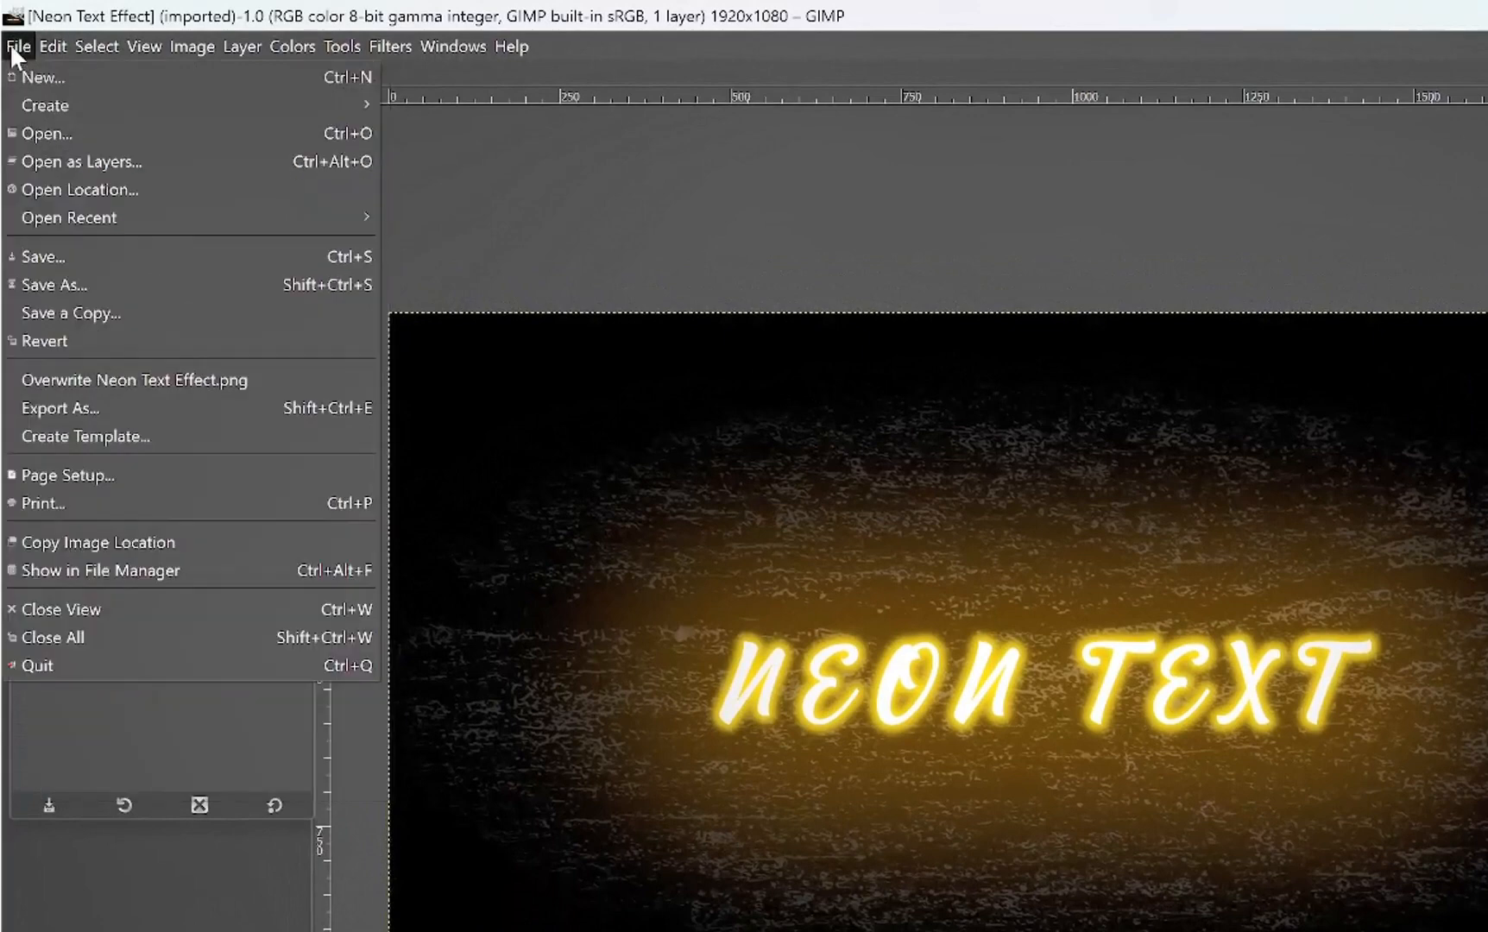
{"action": "left_click", "coordinate": [15, 72]}
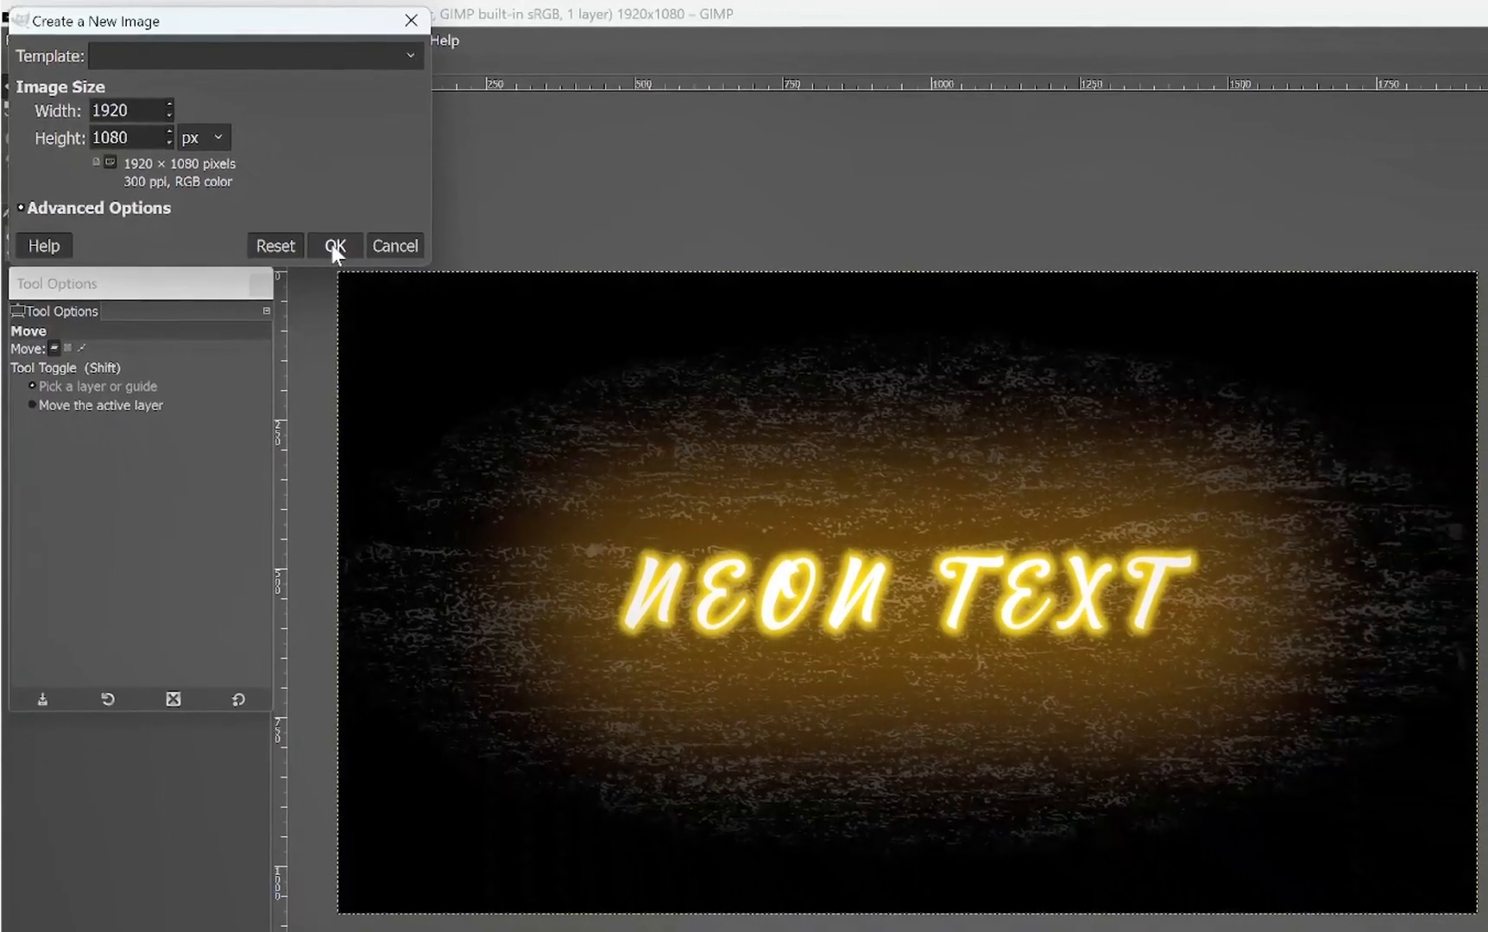
{"action": "left_click", "coordinate": [329, 243]}
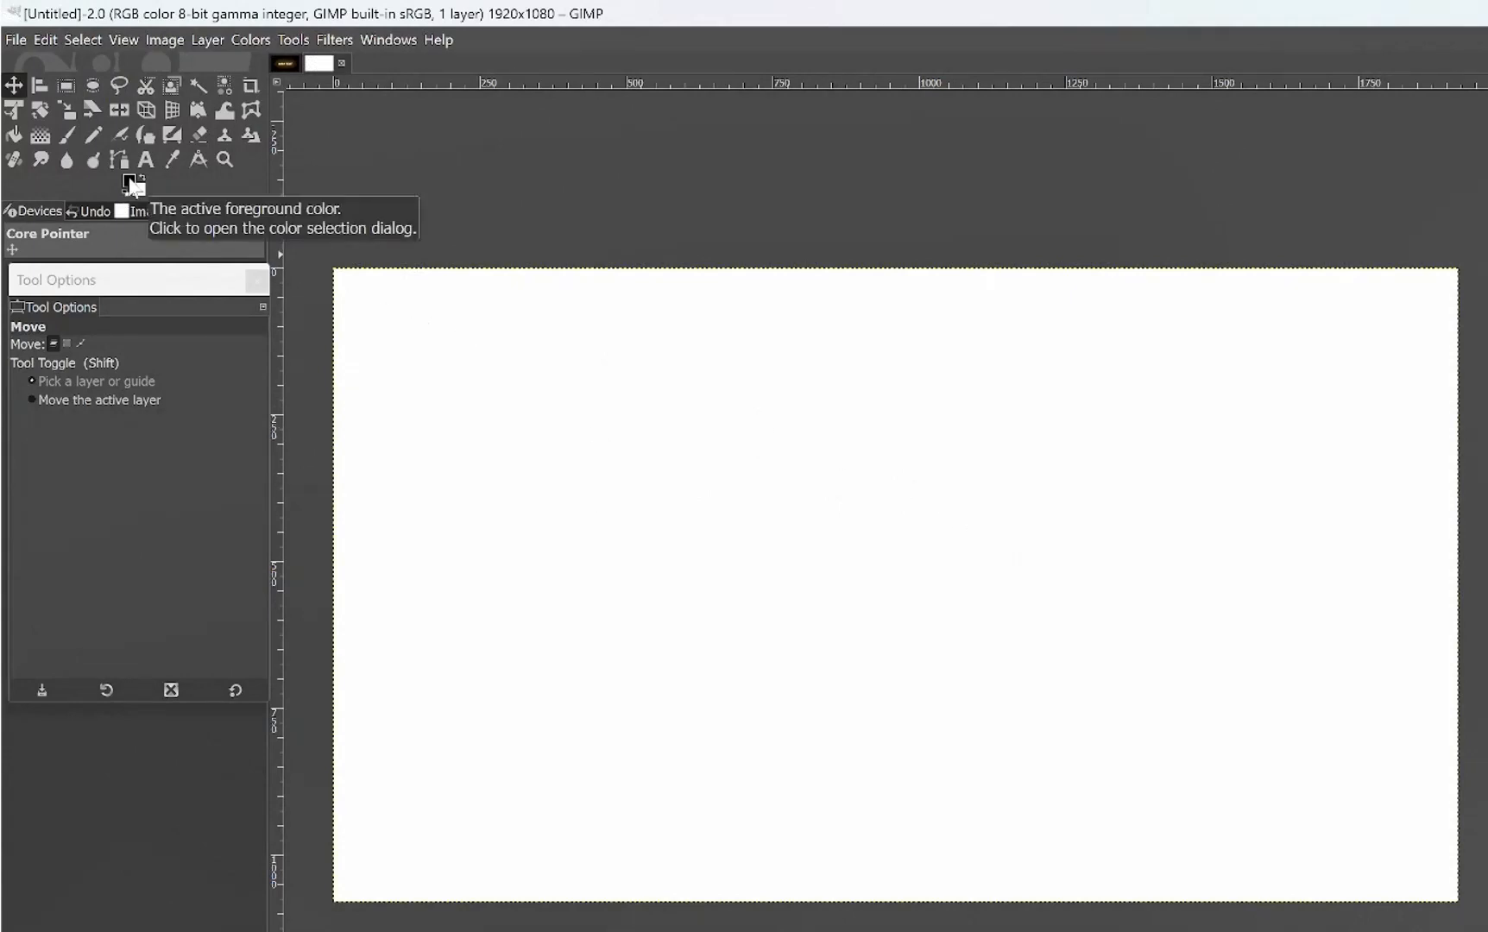
{"action": "left_click_drag", "start_coordinate": [132, 184], "coordinate": [682, 390]}
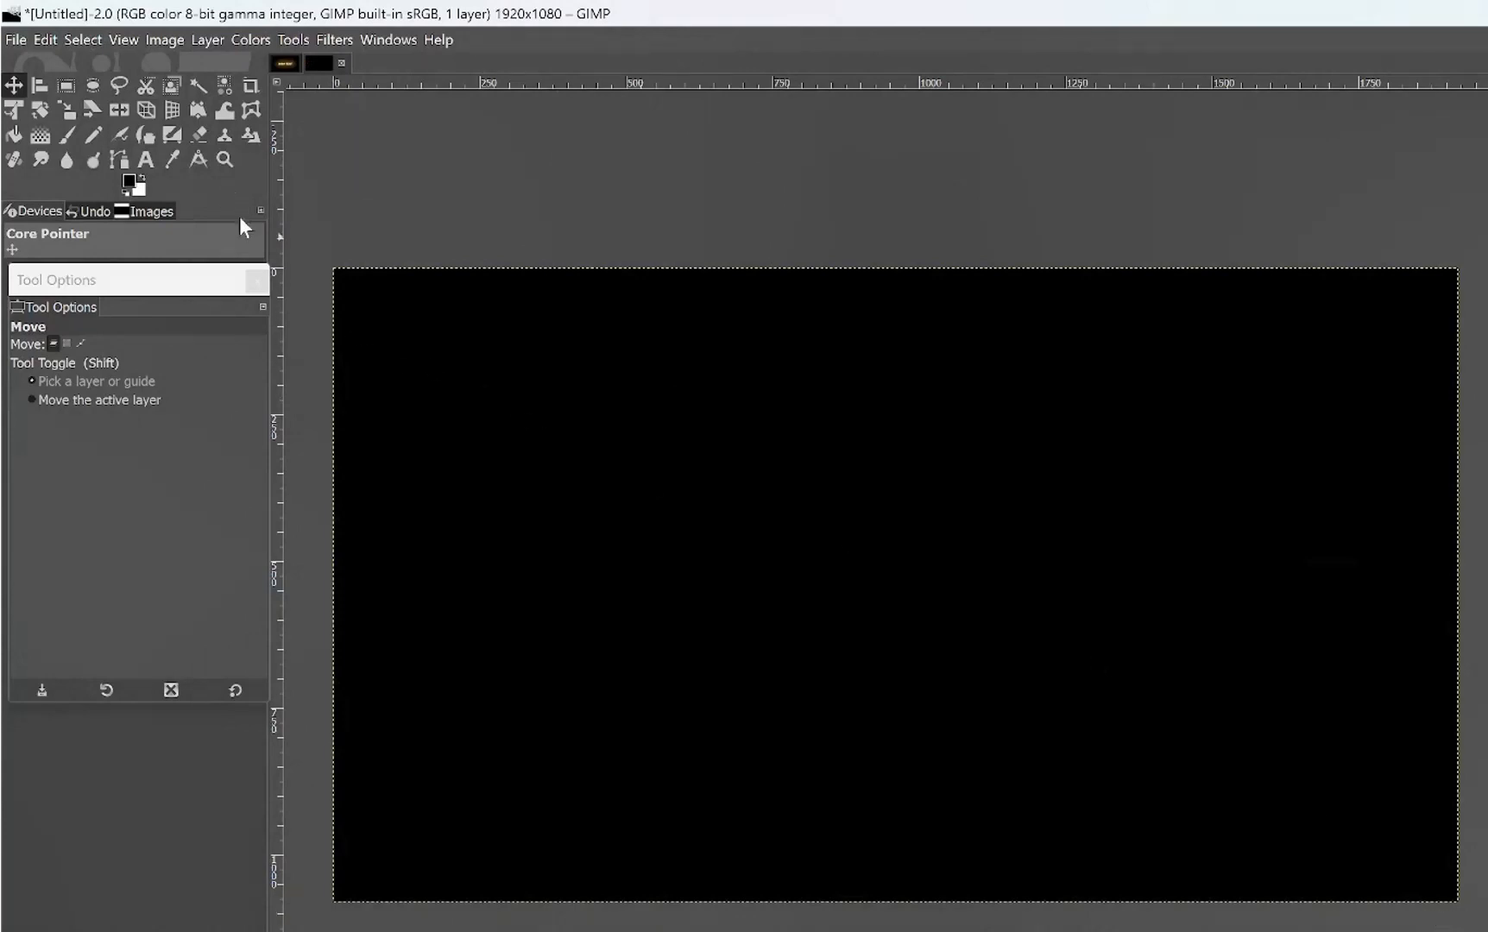
Step: Set up the Text tool with a size of 150 px and white (ffffff) as the text color
{"action": "left_click", "coordinate": [147, 160]}
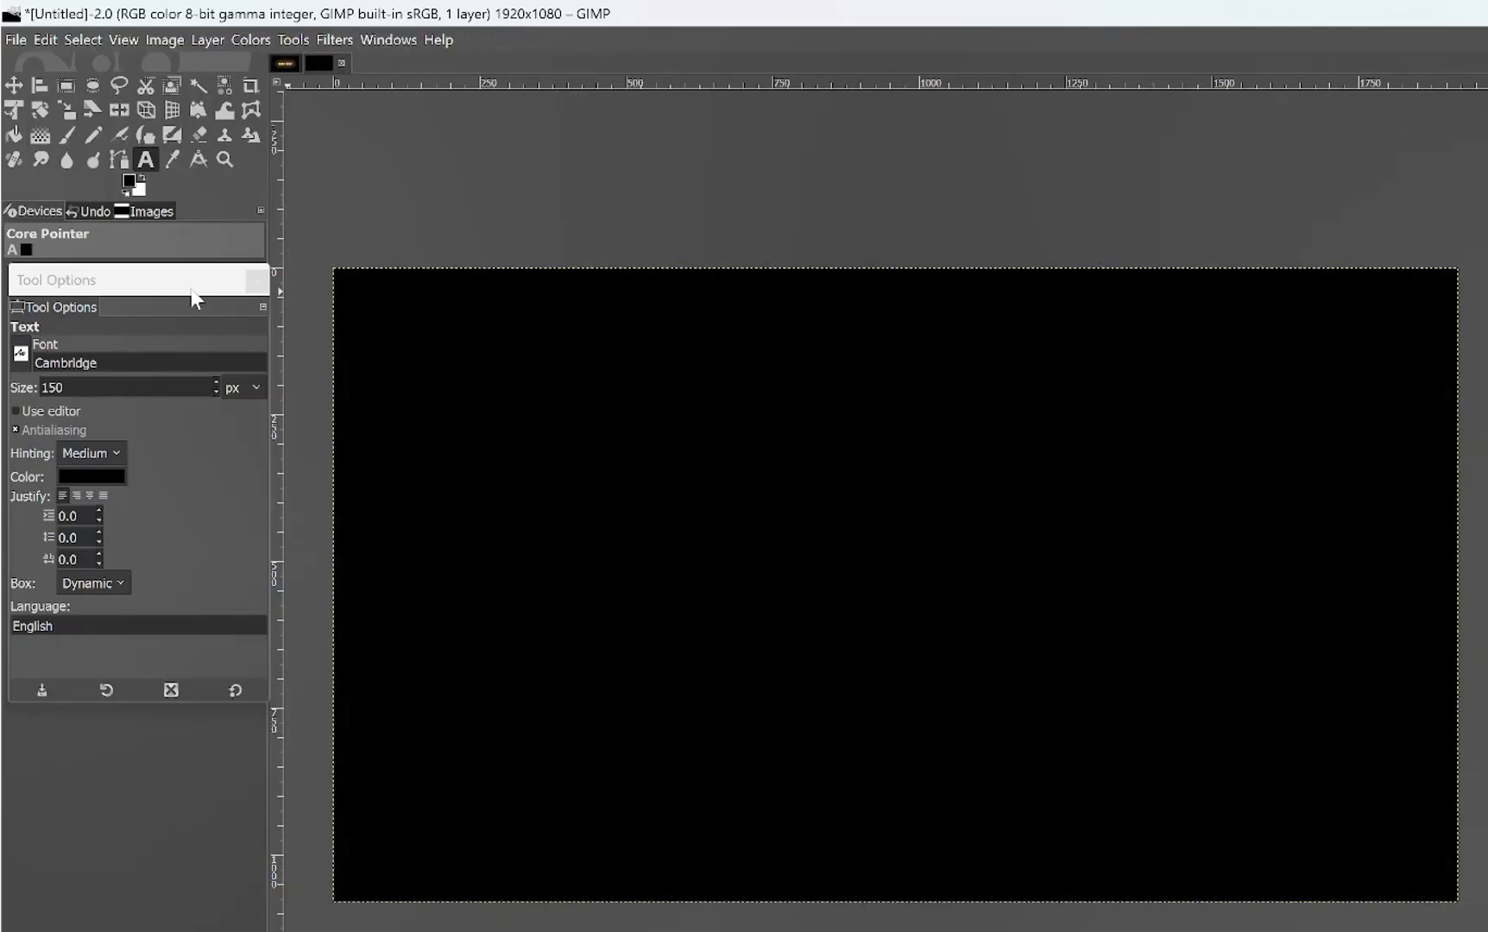
{"action": "left_click", "coordinate": [69, 388]}
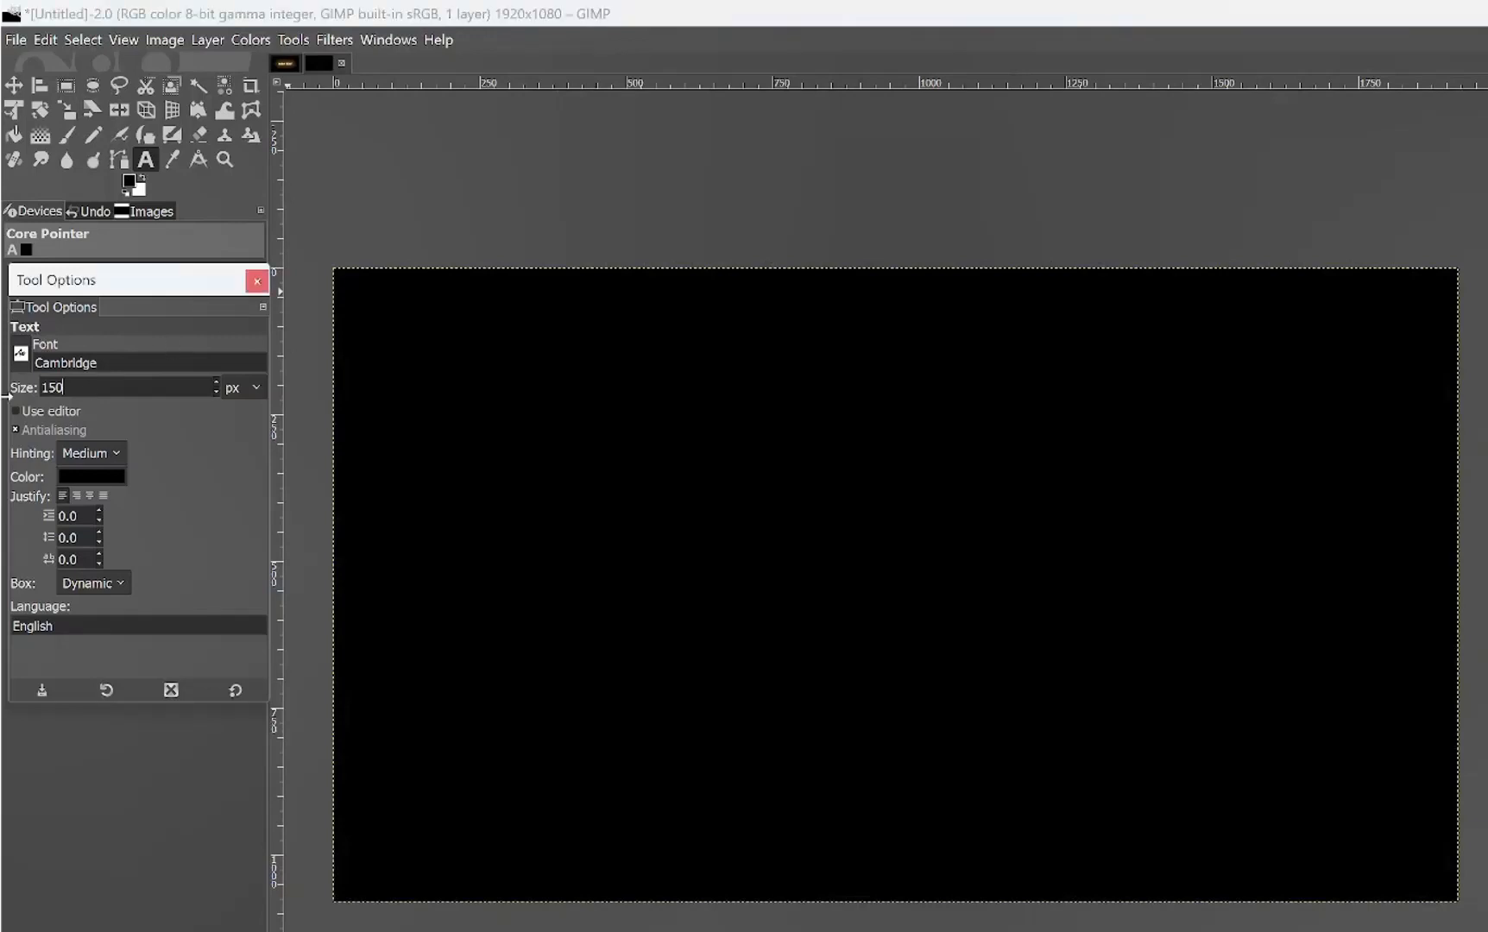
{"action": "left_click_drag", "start_coordinate": [69, 388], "coordinate": [26, 391]}
{"action": "left_click", "coordinate": [83, 475]}
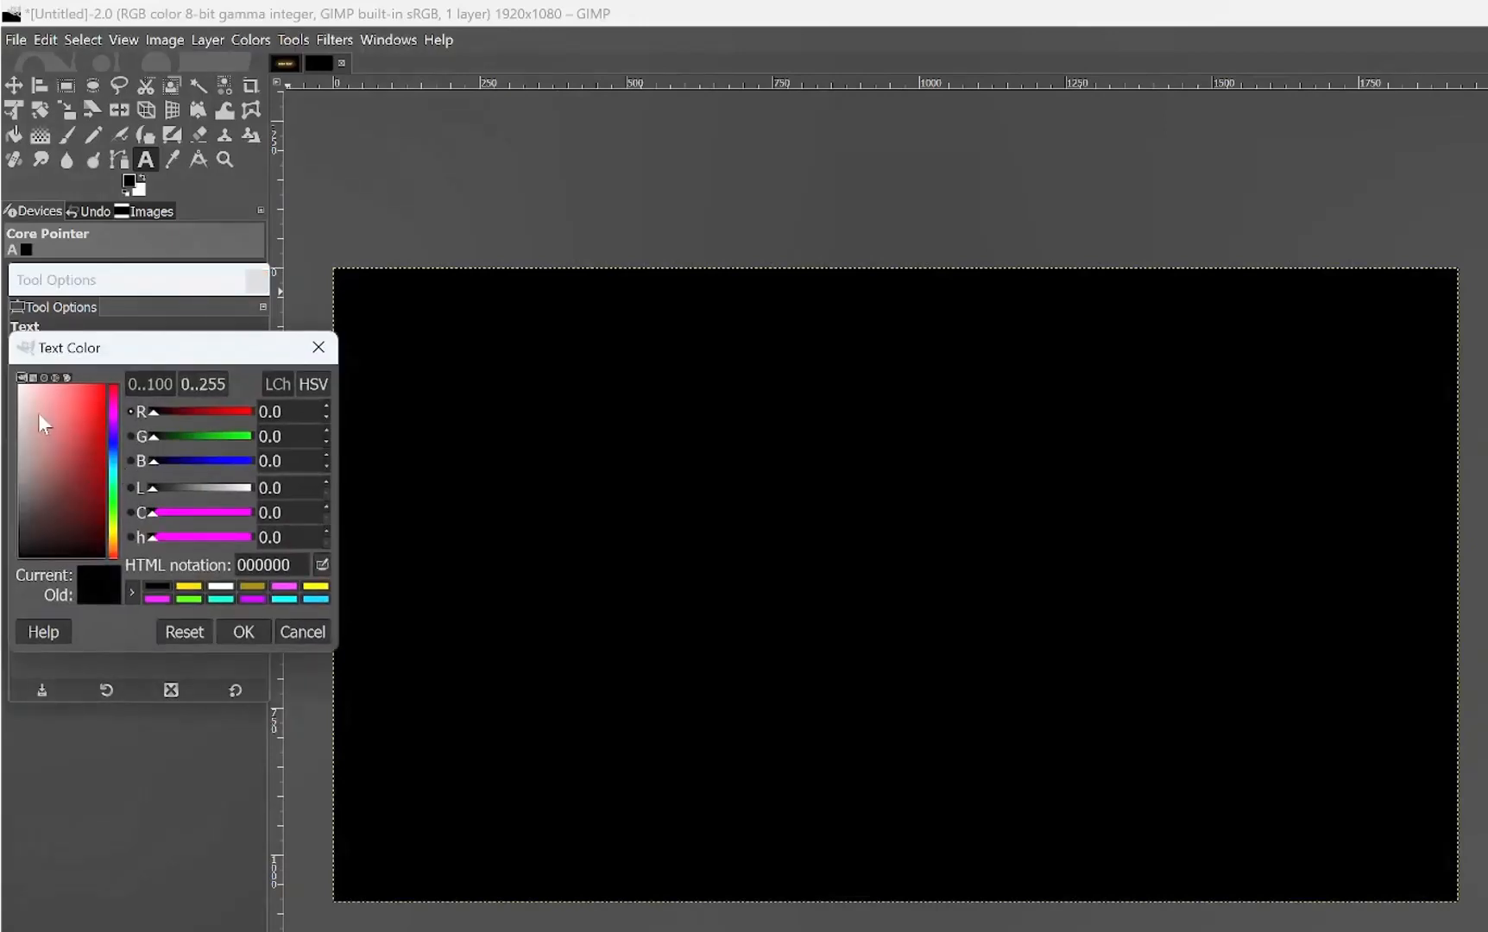
{"action": "left_click_drag", "start_coordinate": [61, 457], "coordinate": [12, 378]}
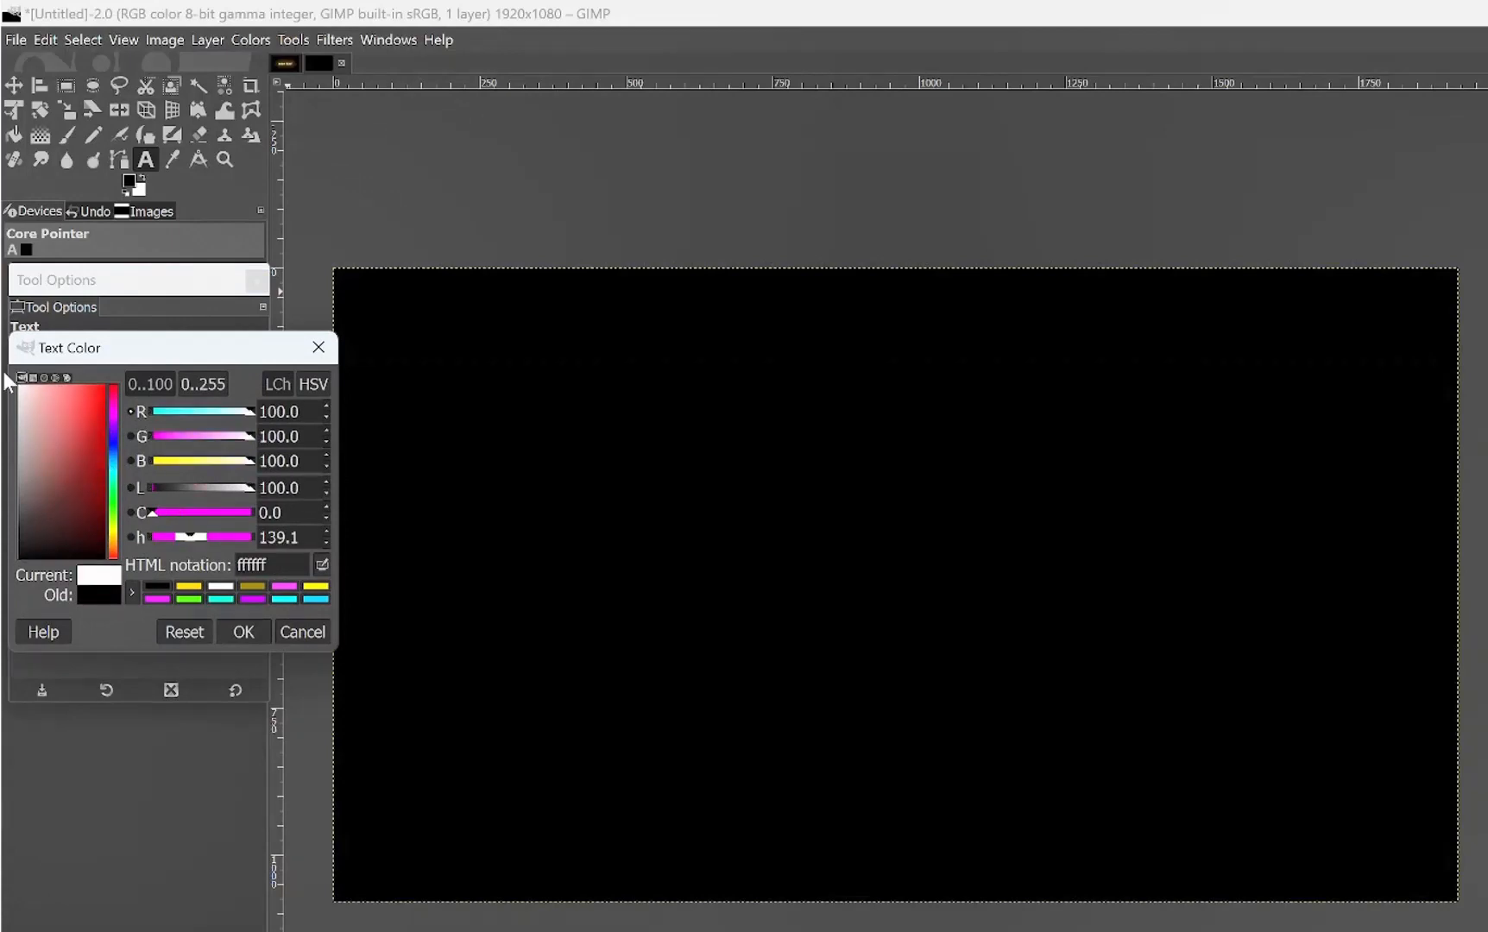
{"action": "left_click", "coordinate": [243, 631]}
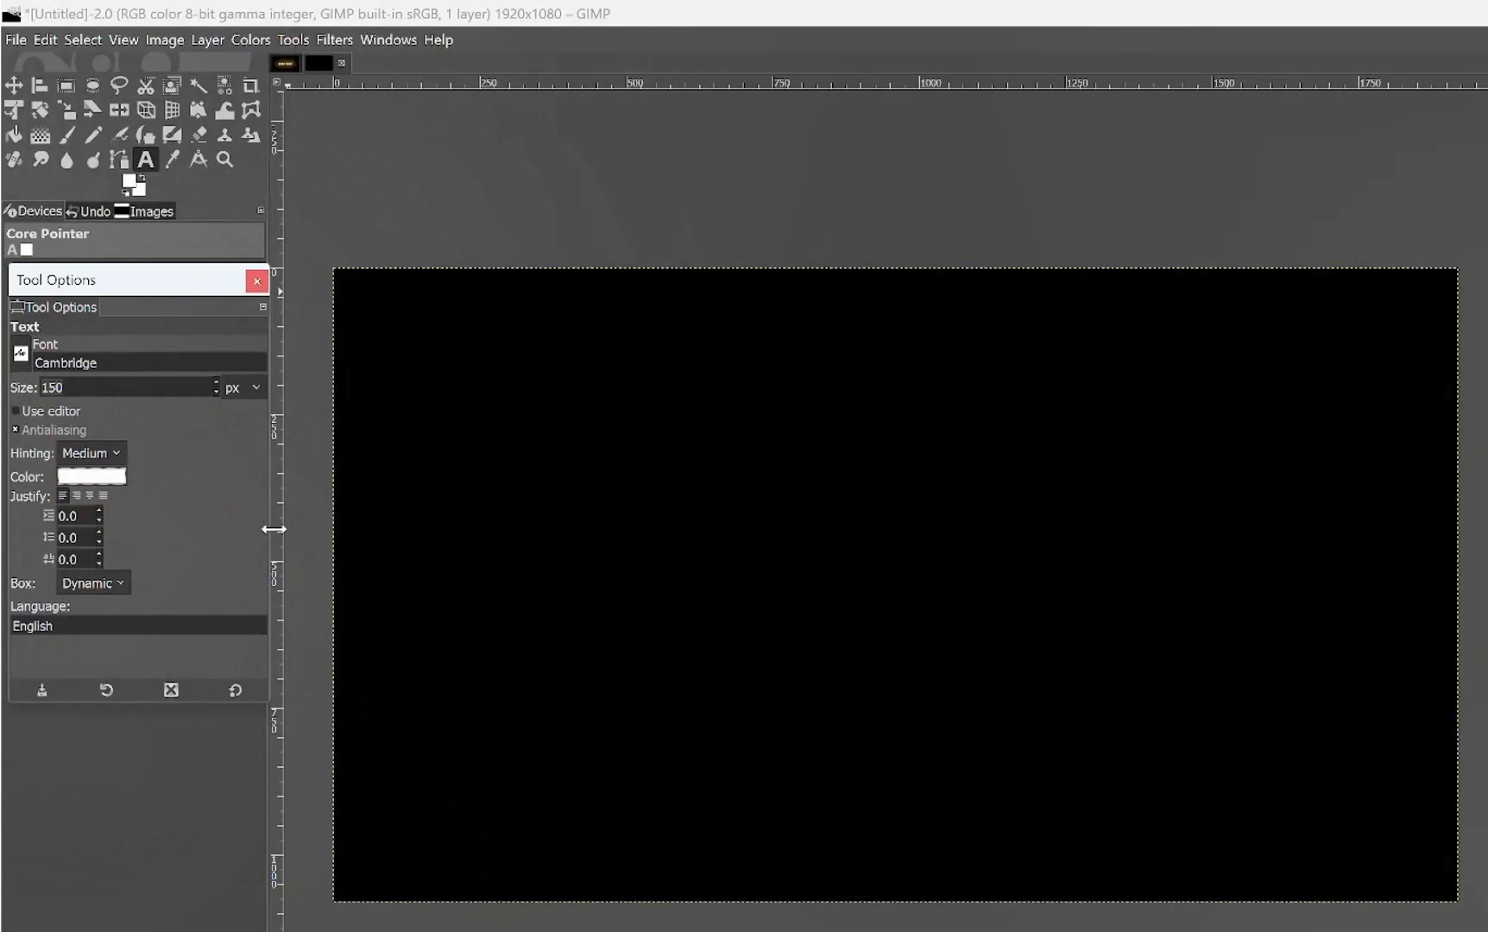
Step: Add the text "NEON TEXT" near the middle of the black canvas
{"action": "left_click", "coordinate": [577, 535]}
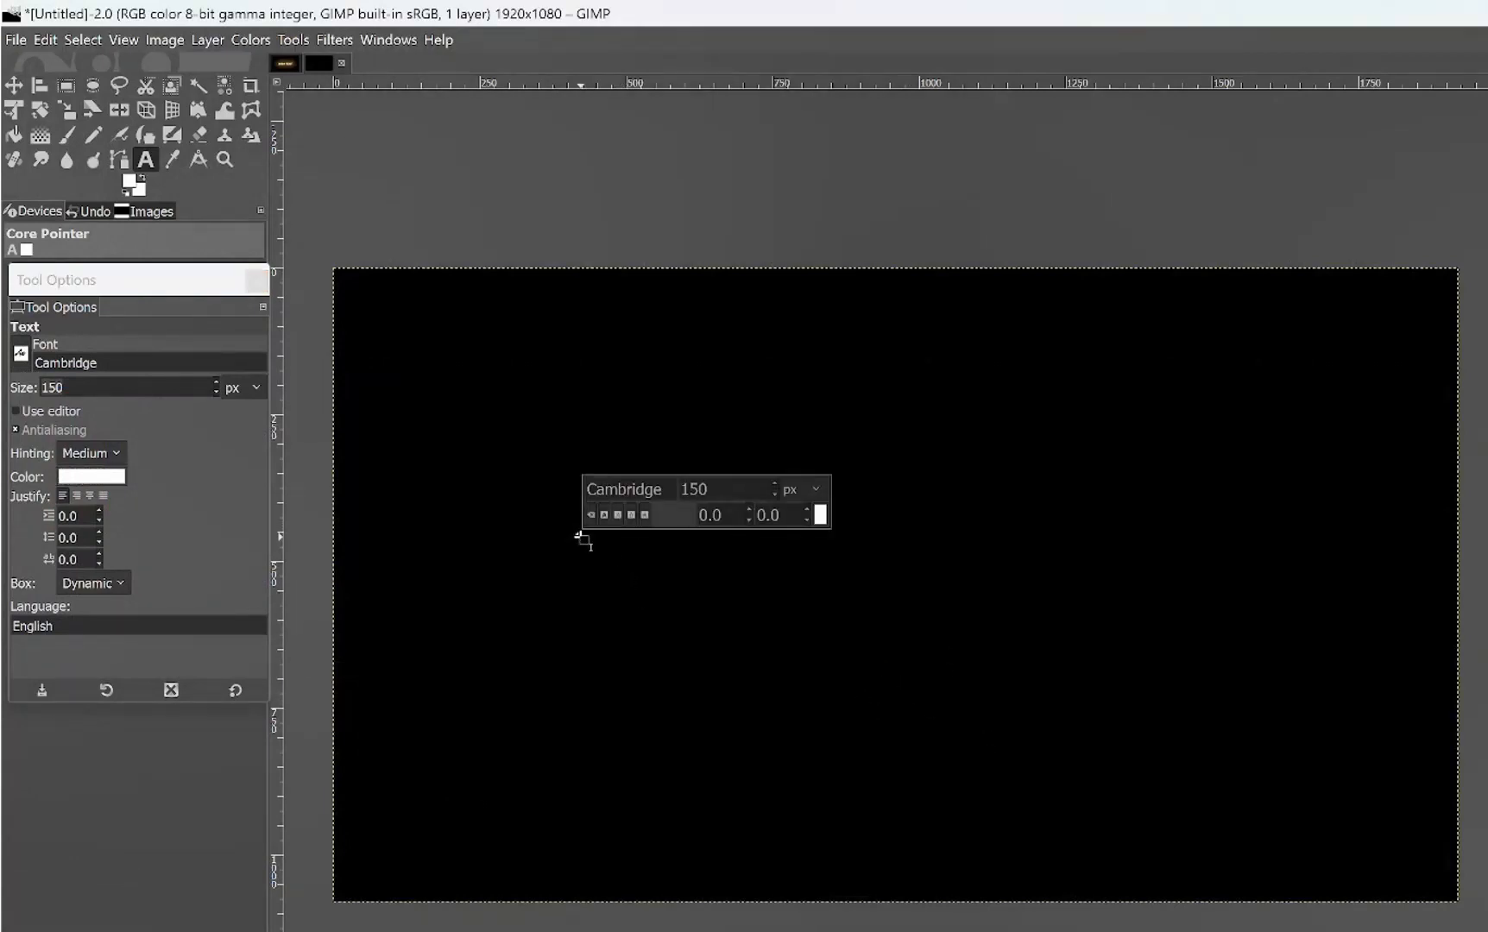
{"action": "type", "text": "NE"}
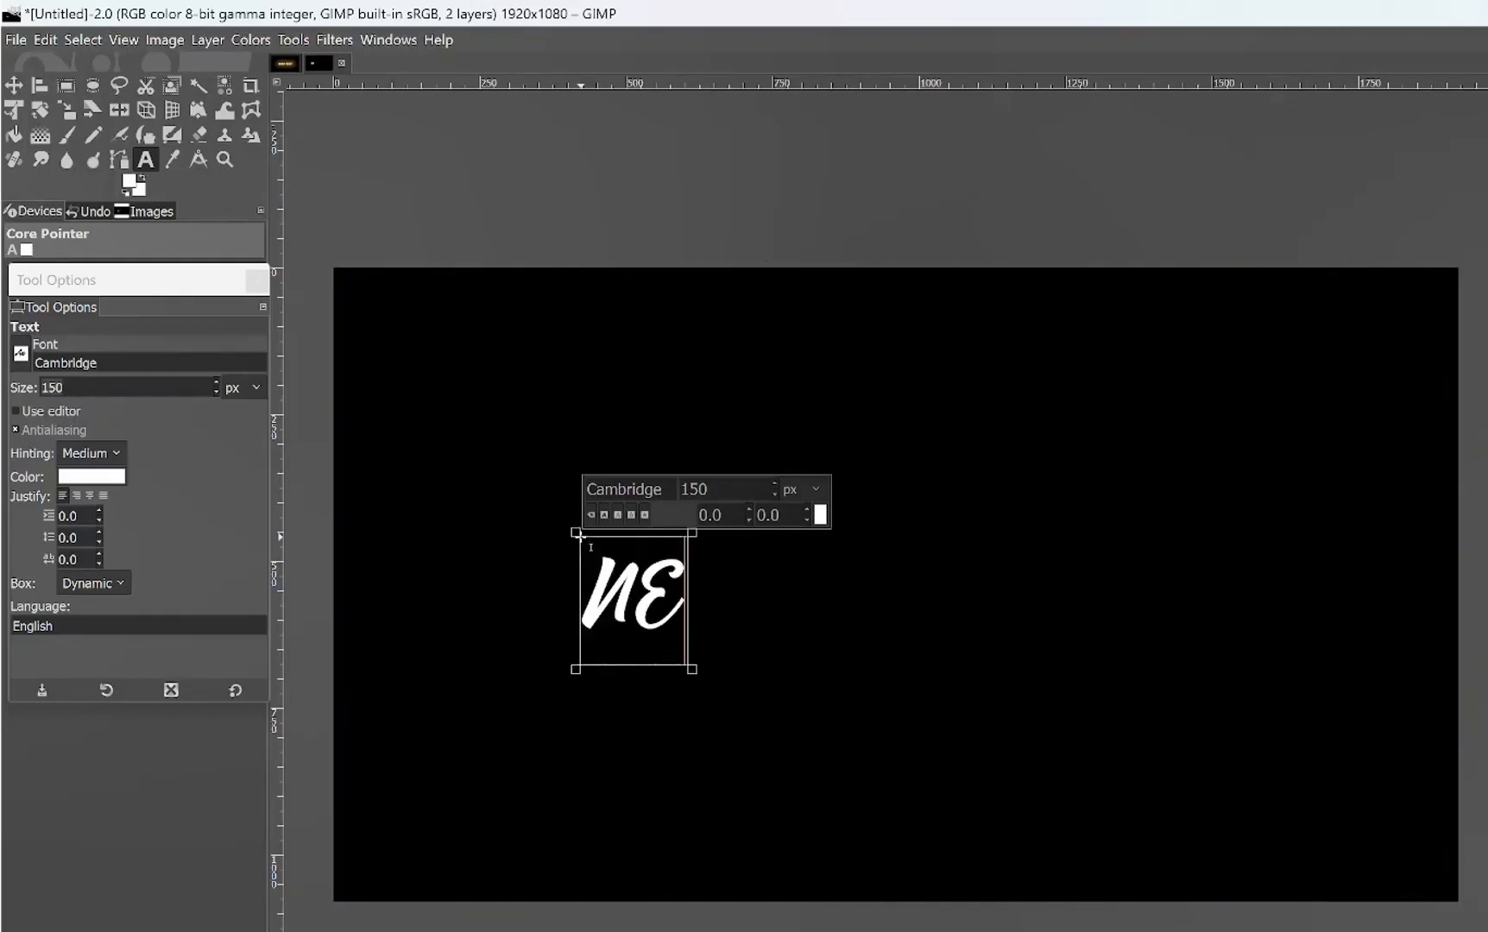
{"action": "type", "text": "ON TE"}
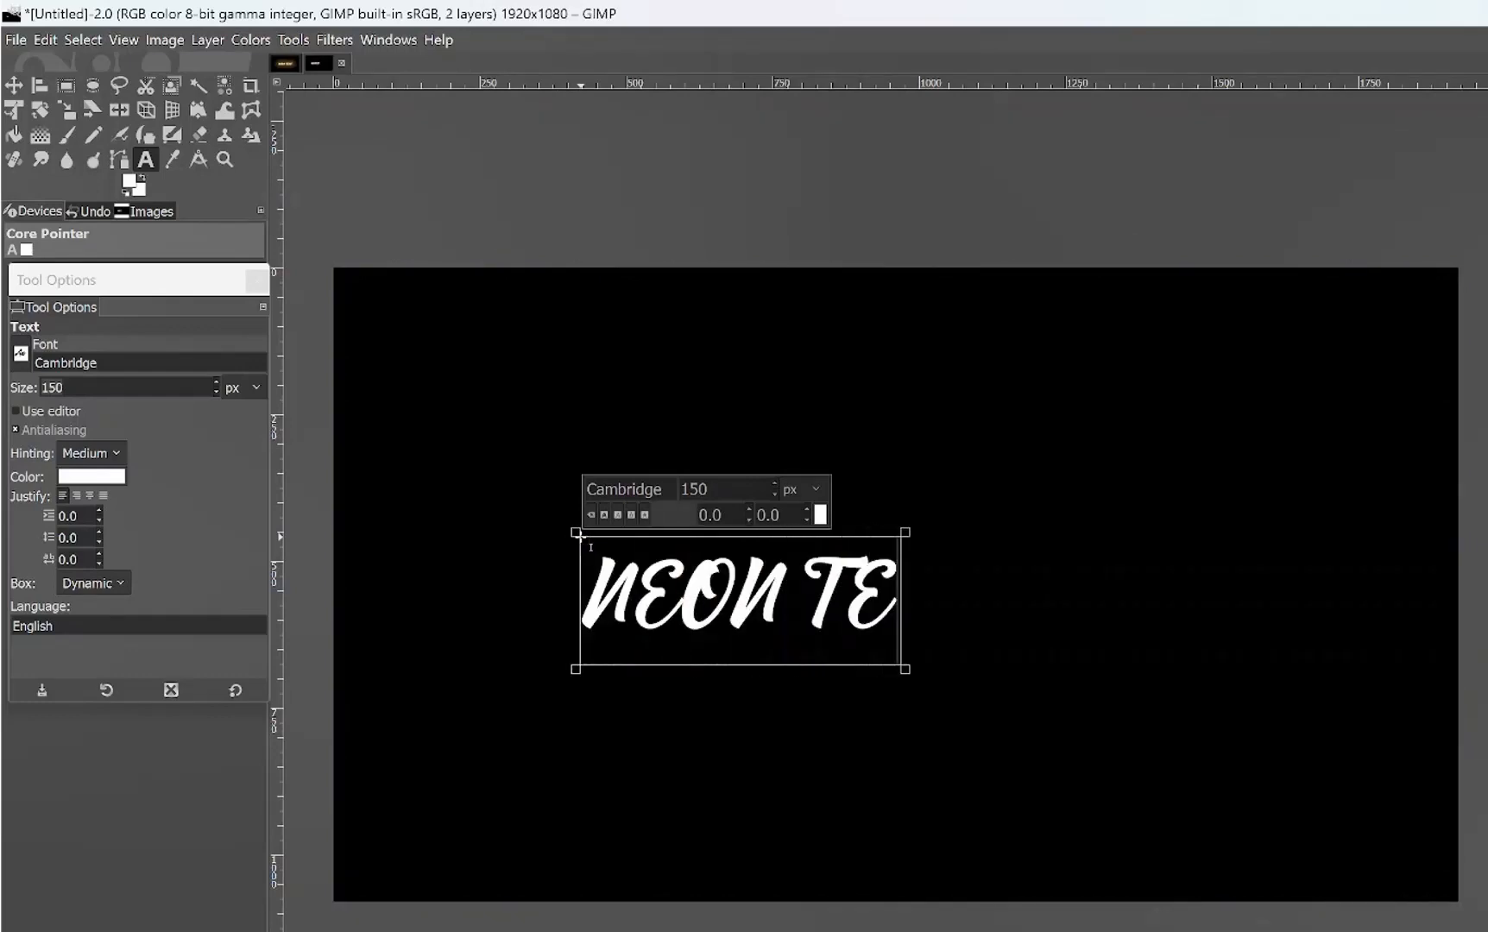
{"action": "type", "text": "XT"}
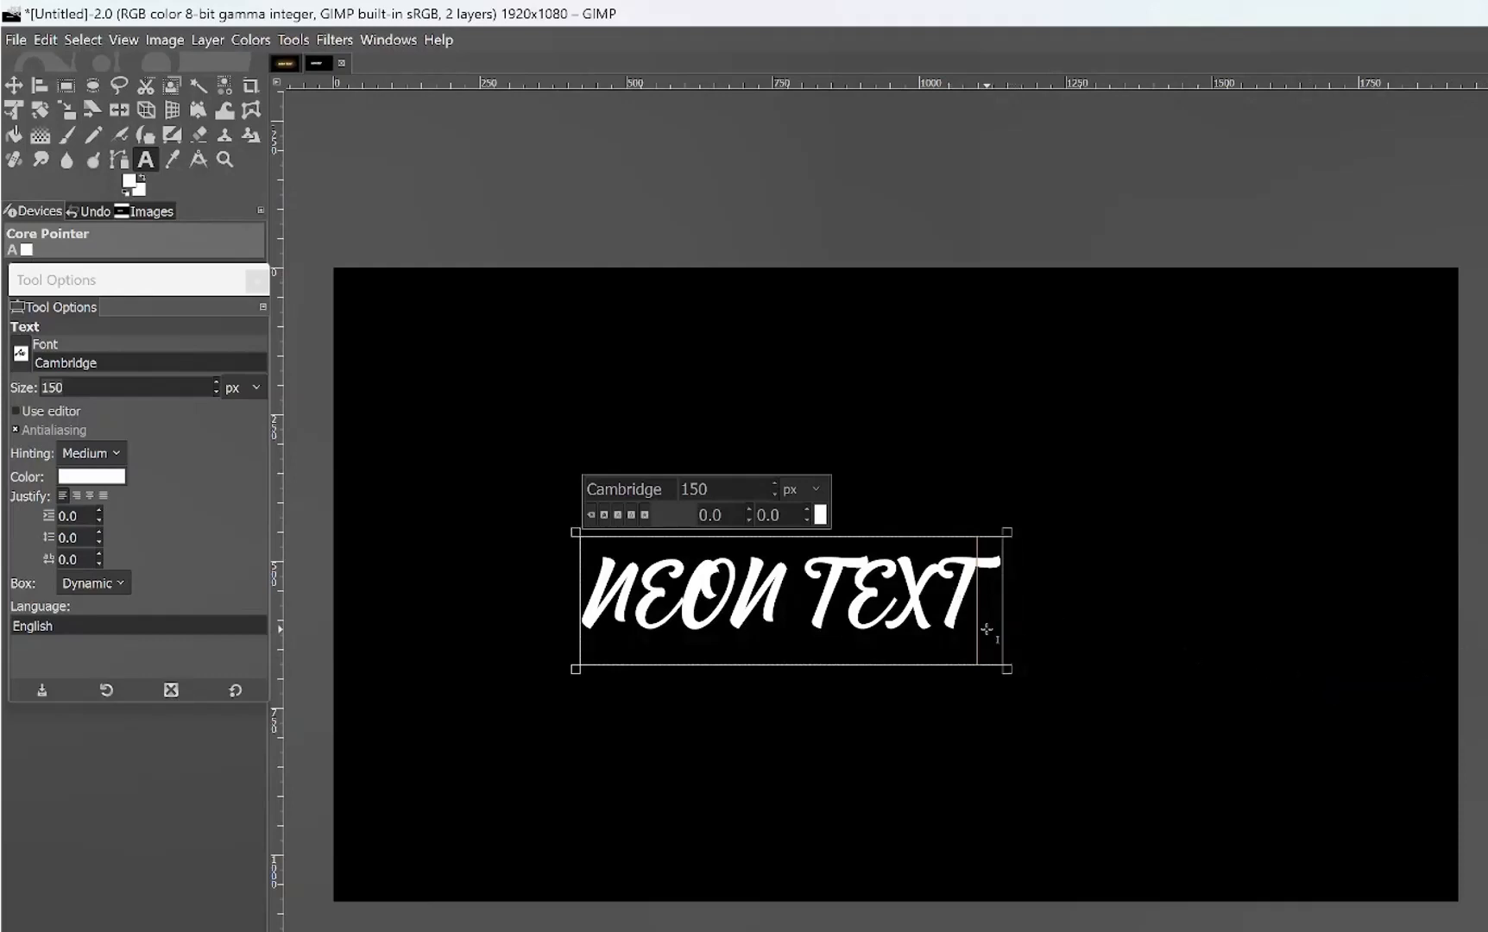
Step: Select all of the NEON TEXT lettering and increase its letter spacing to 30
{"action": "key", "text": "ctrl+a"}
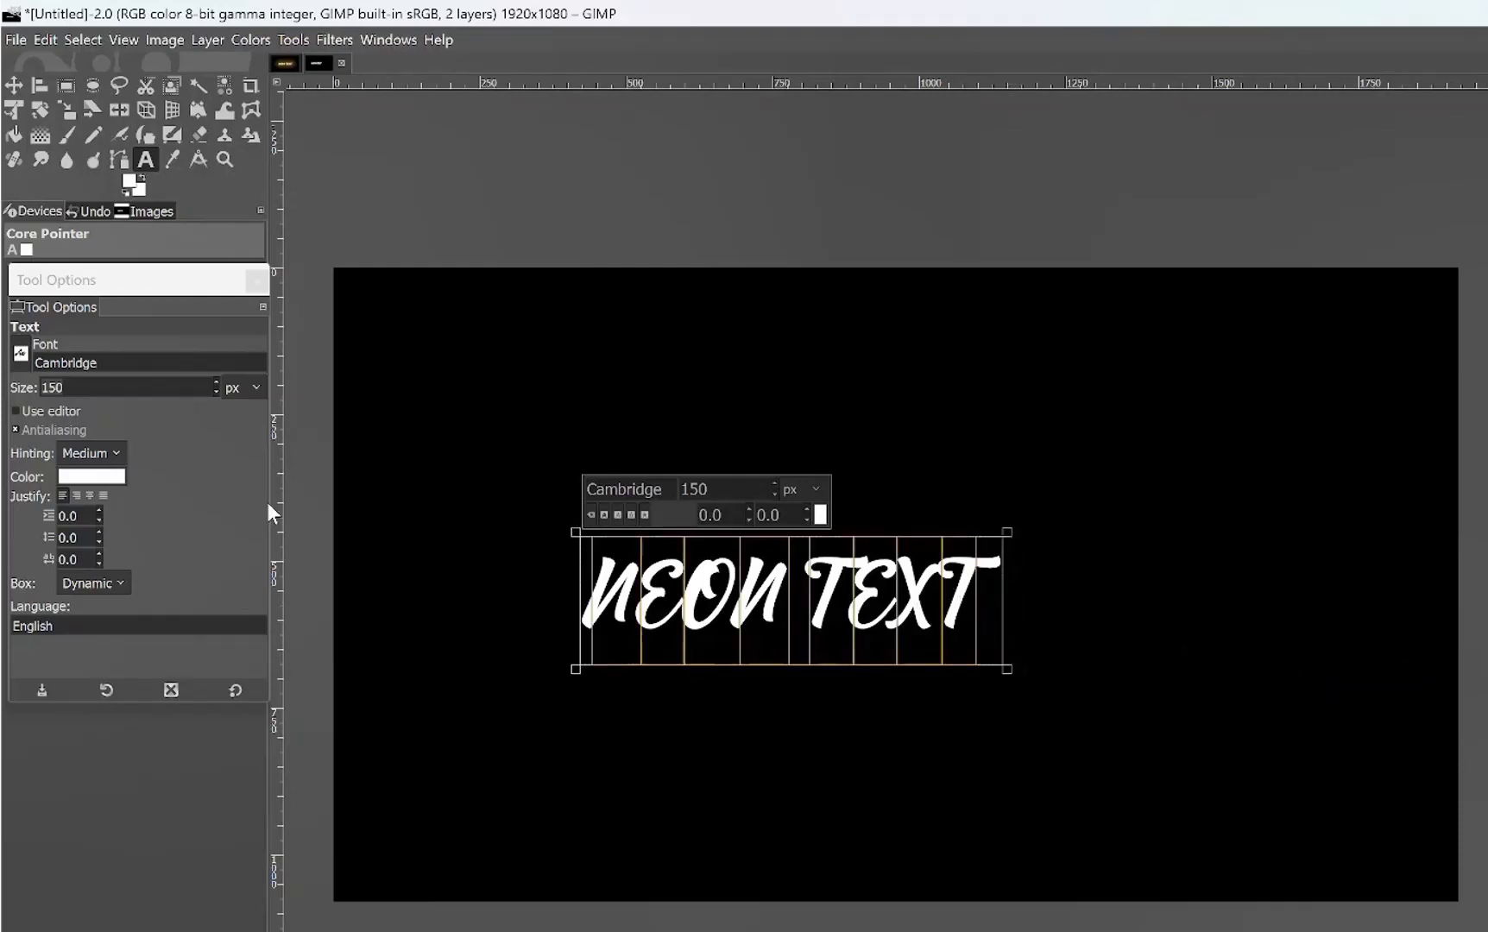
{"action": "left_click", "coordinate": [99, 555]}
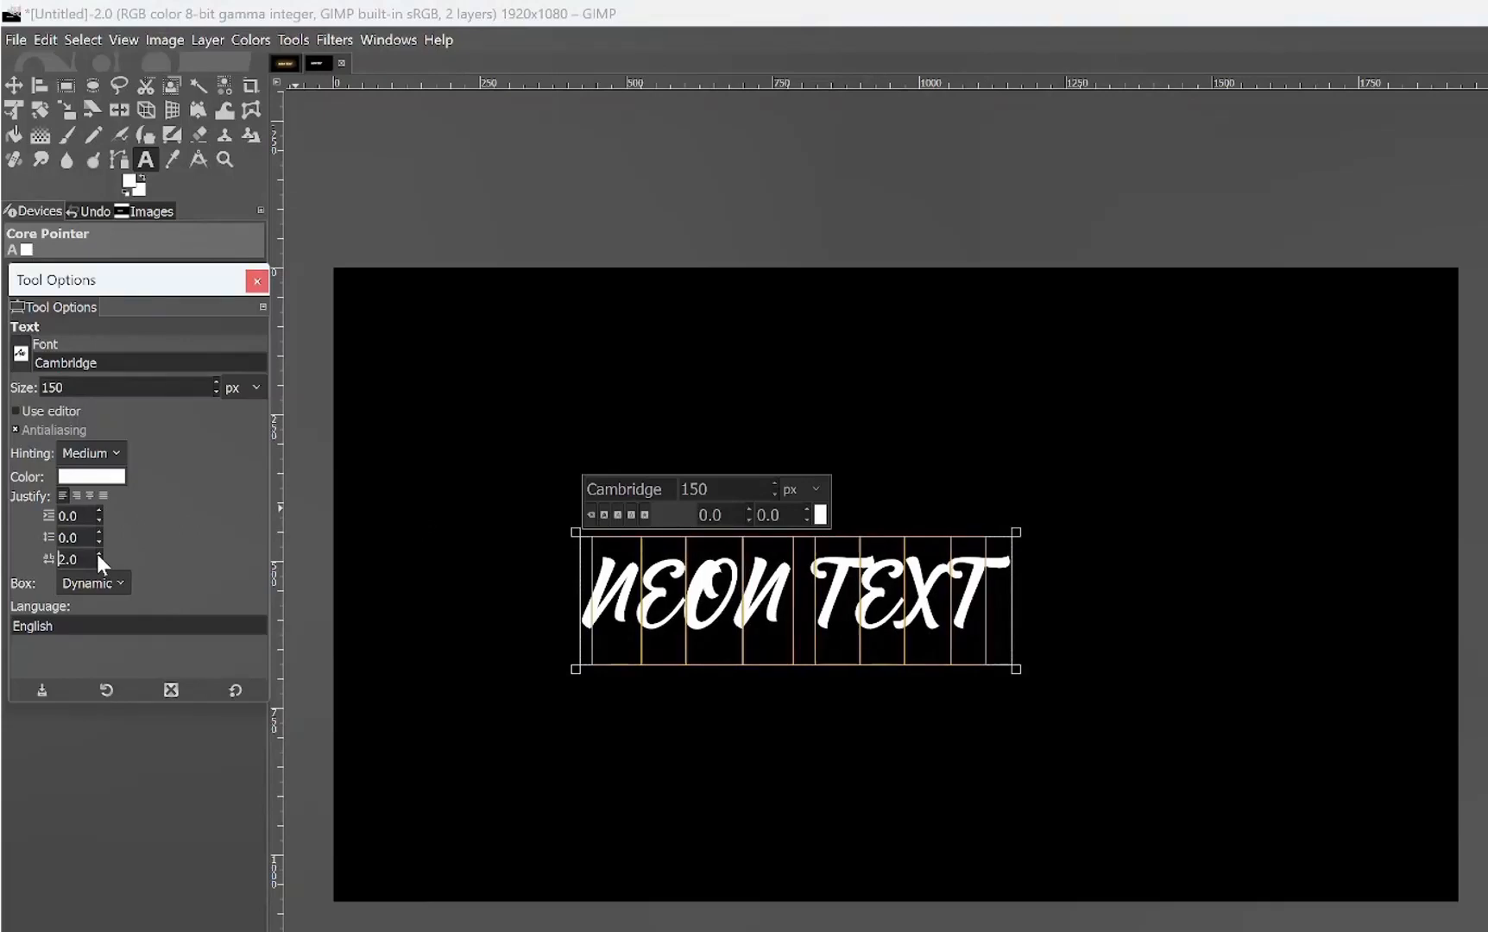
{"action": "left_click", "coordinate": [97, 554]}
{"action": "left_click", "coordinate": [97, 554]}
{"action": "left_click", "coordinate": [98, 554]}
{"action": "left_click", "coordinate": [98, 554]}
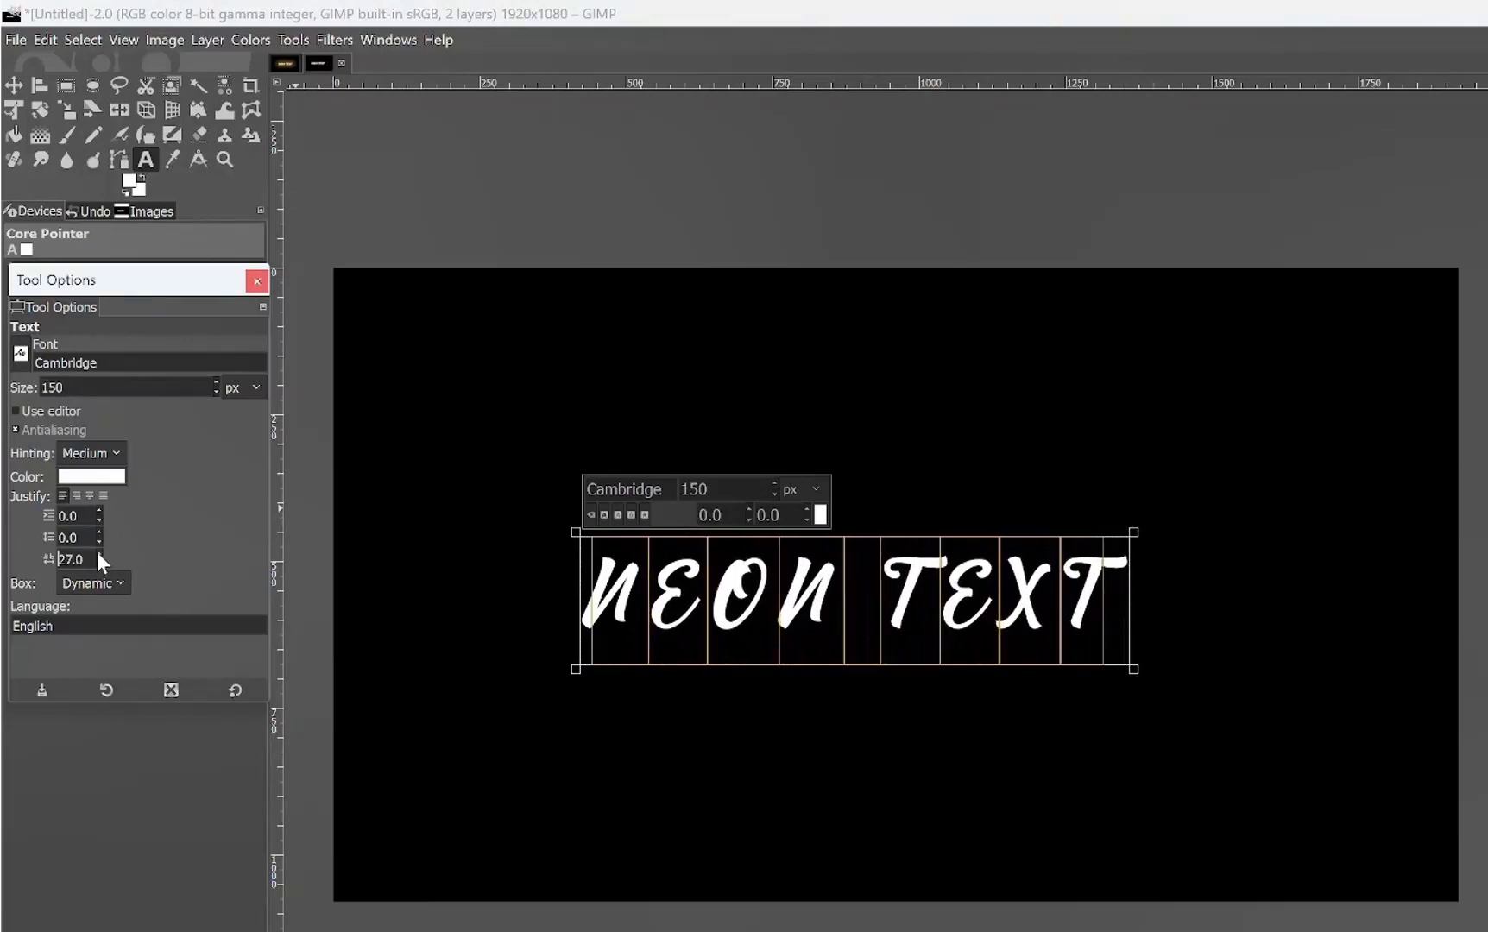
{"action": "left_click", "coordinate": [98, 554]}
{"action": "left_click", "coordinate": [98, 554]}
{"action": "left_click", "coordinate": [98, 554]}
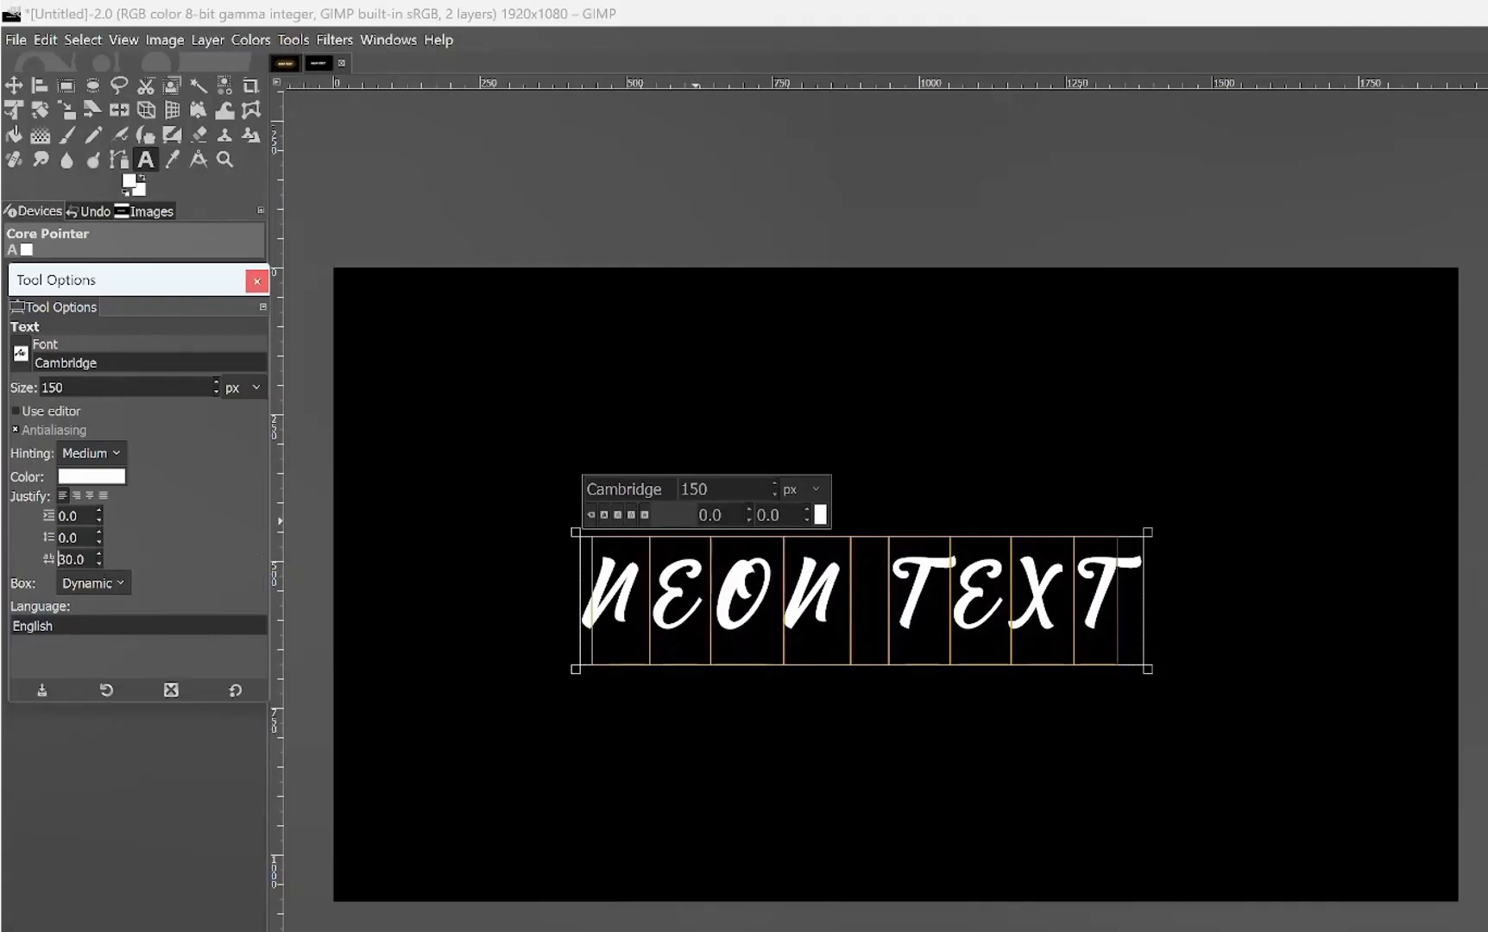
{"action": "left_click", "coordinate": [1199, 788]}
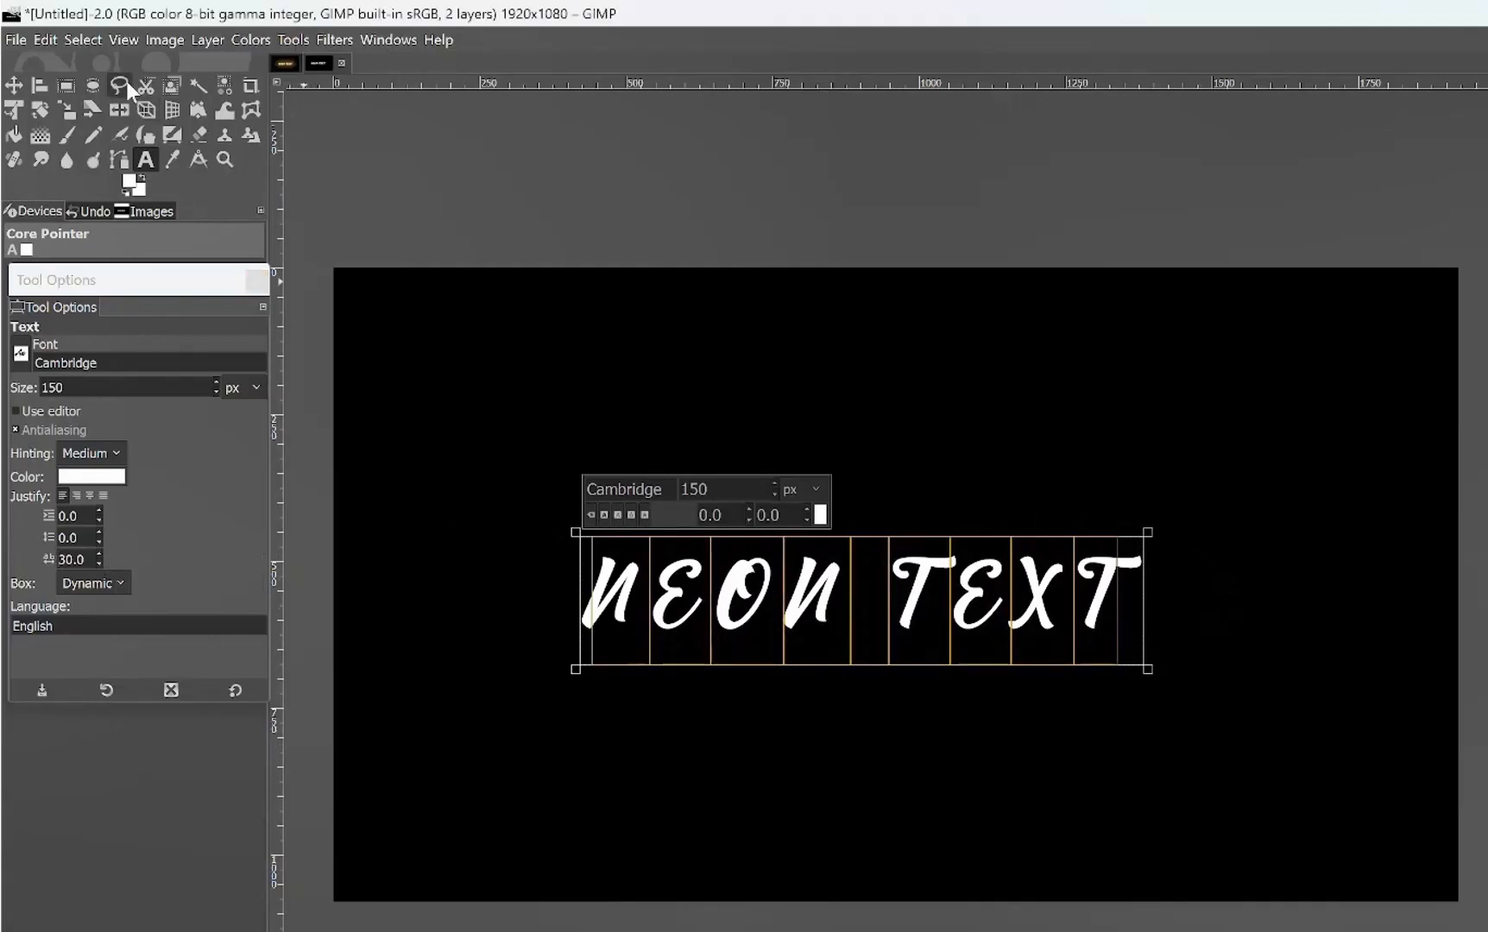
Step: Crop the text layer to its content and center it horizontally and vertically on the canvas
{"action": "left_click", "coordinate": [209, 41]}
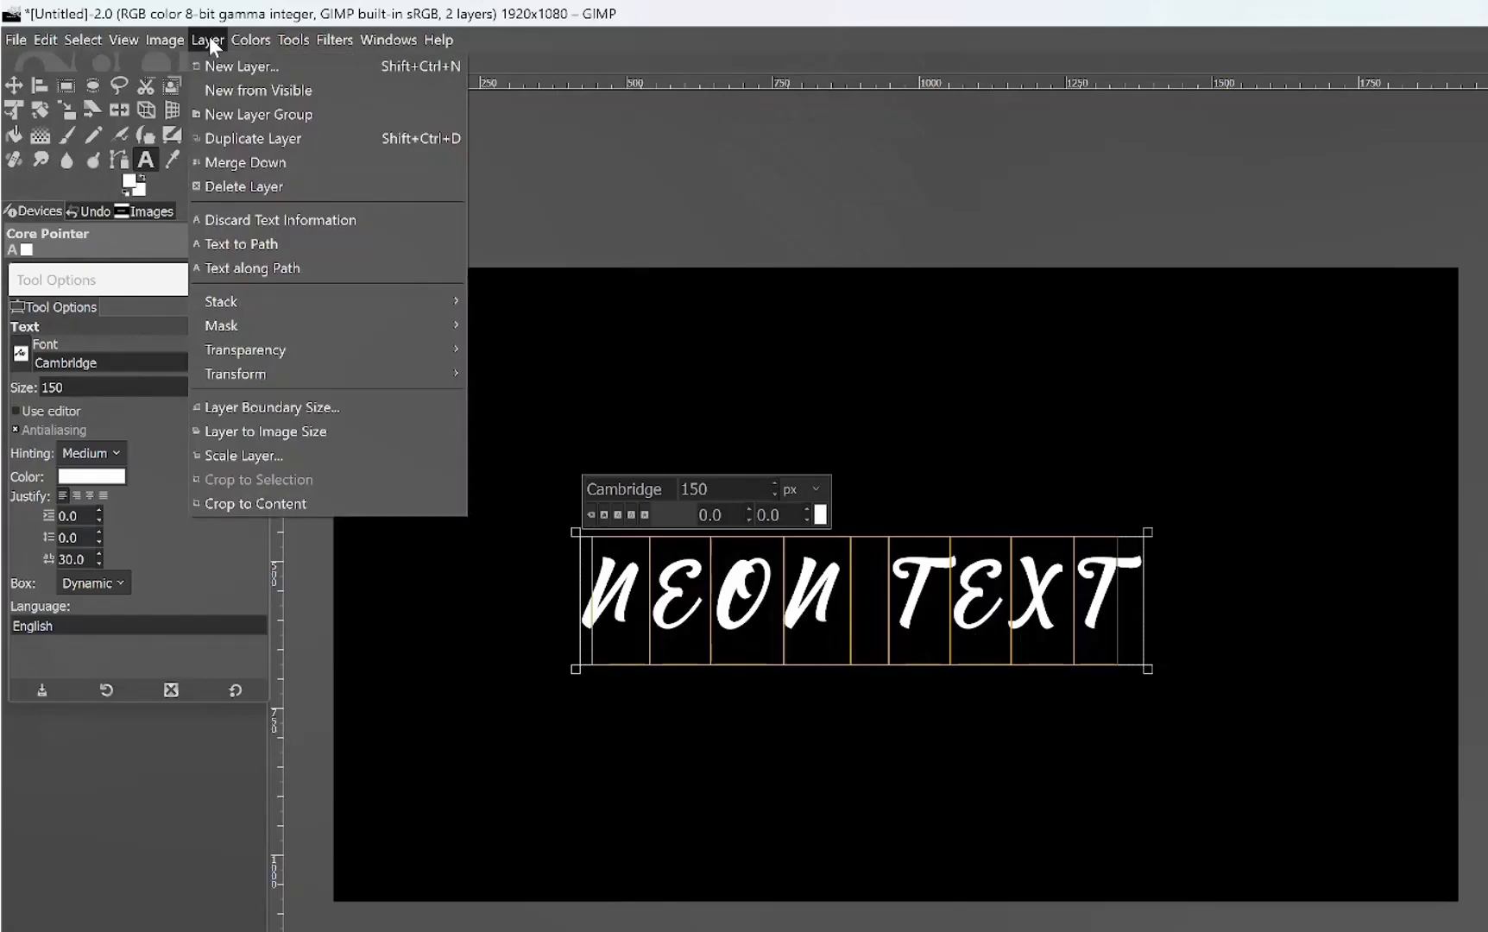
{"action": "left_click", "coordinate": [258, 505]}
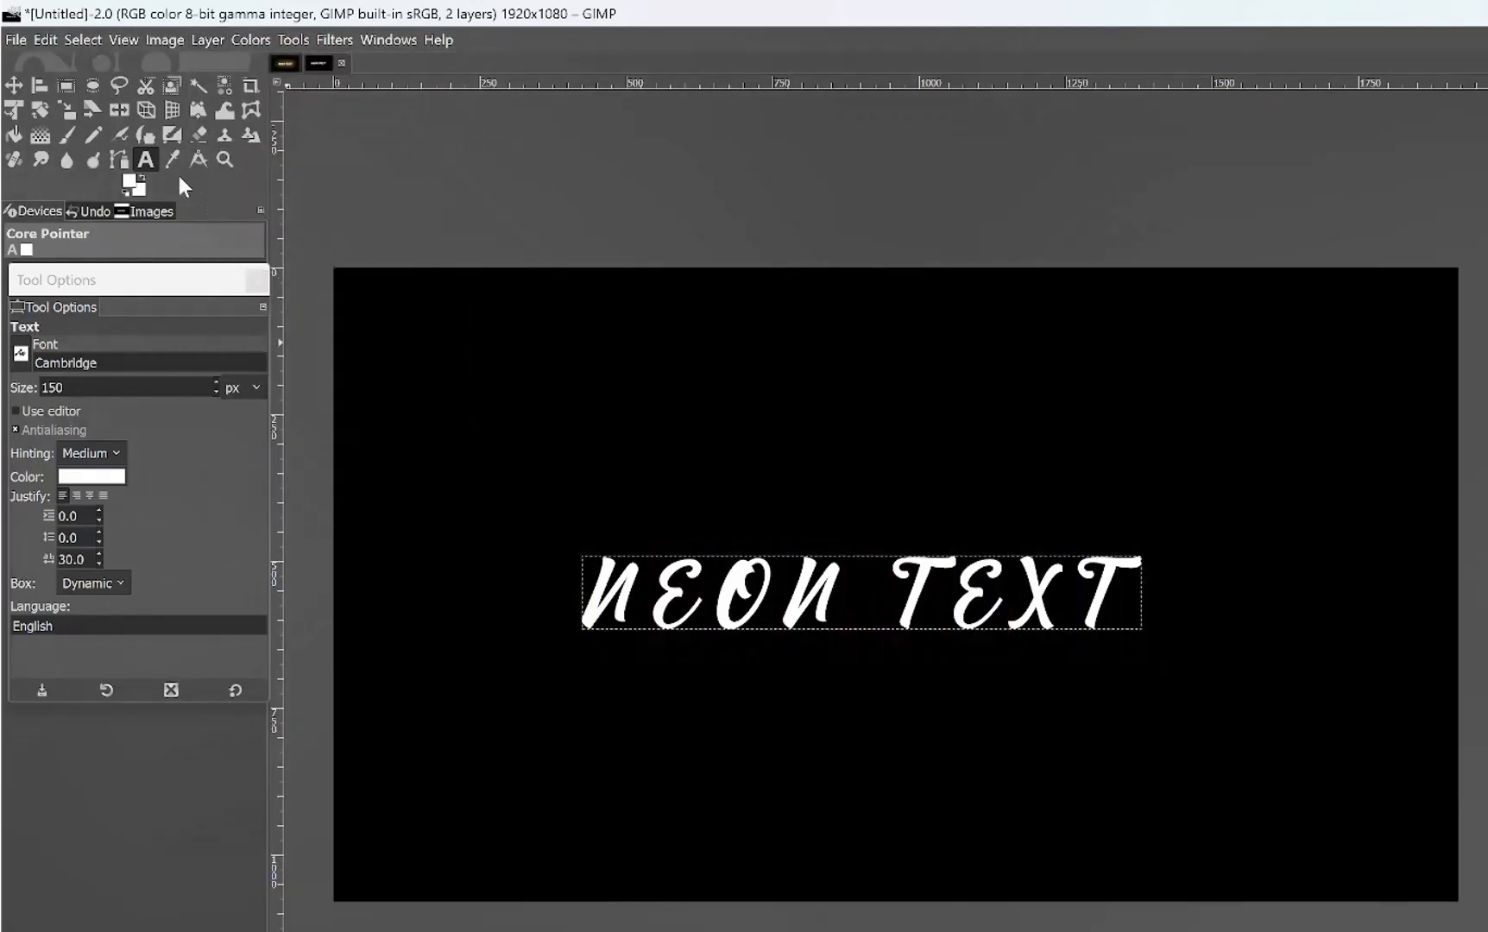
{"action": "left_click", "coordinate": [39, 87]}
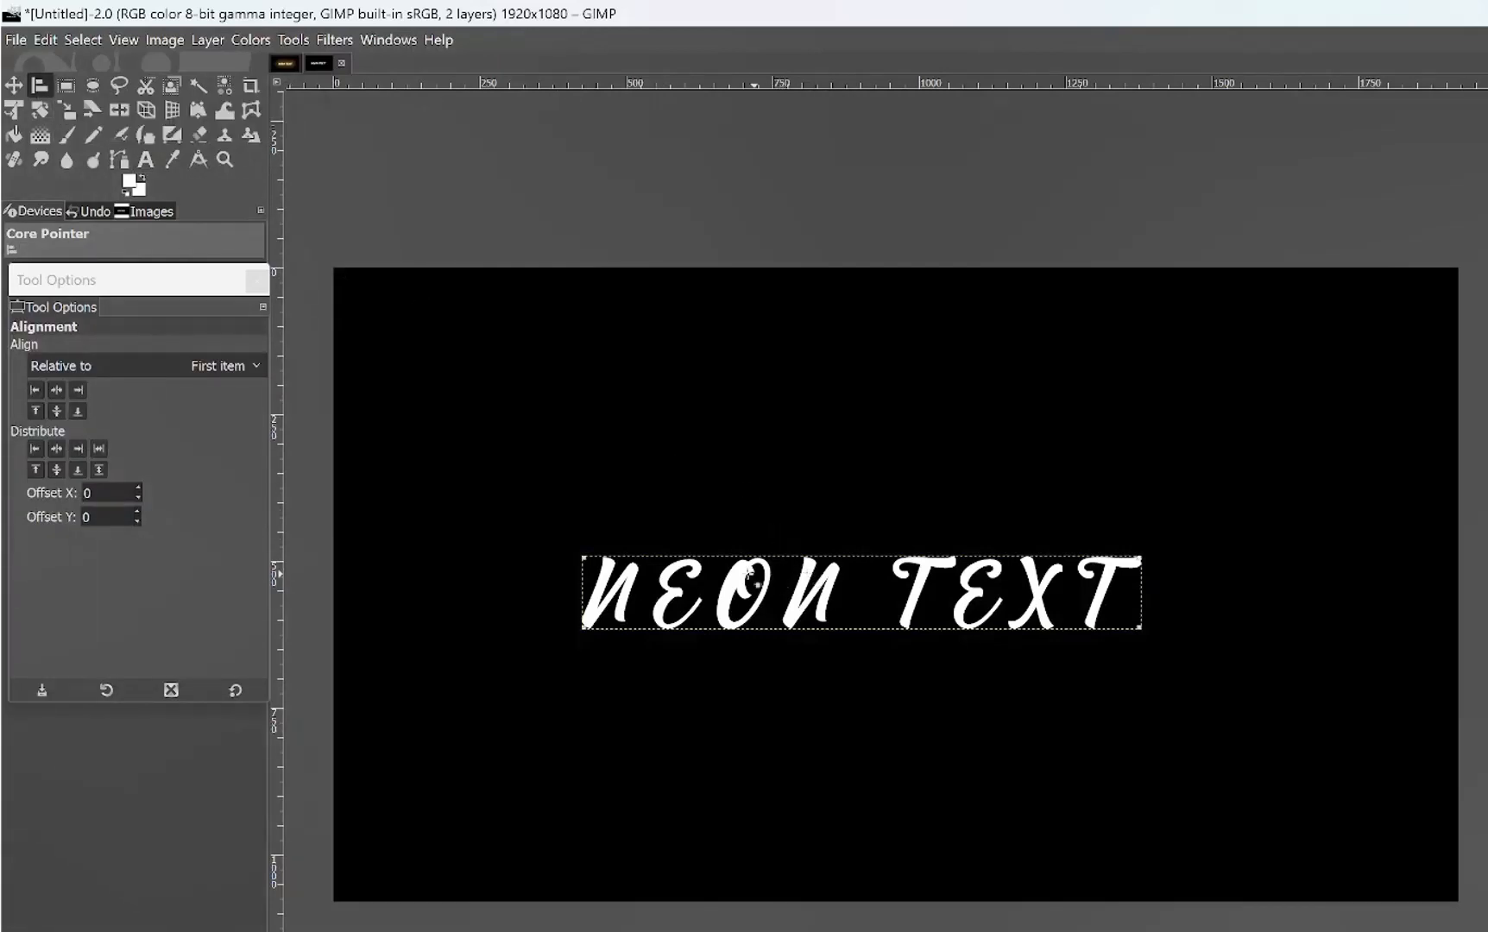
{"action": "left_click", "coordinate": [56, 389]}
{"action": "left_click", "coordinate": [57, 411]}
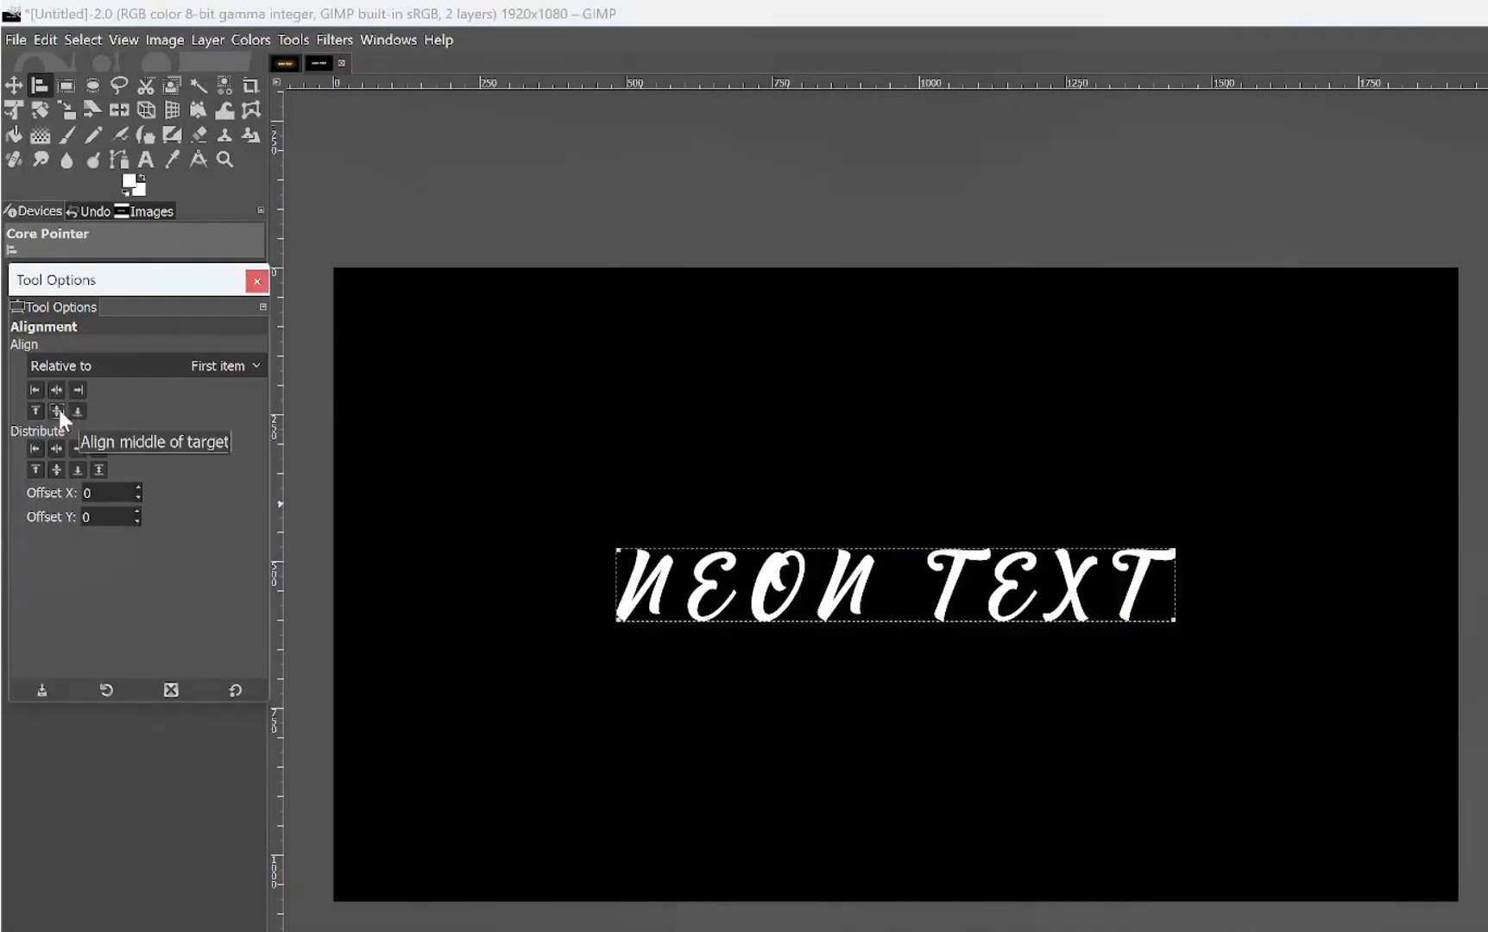
Step: Expand the NEON TEXT layer to the image size and select its lettering with Alpha to Selection
{"action": "left_click", "coordinate": [203, 40]}
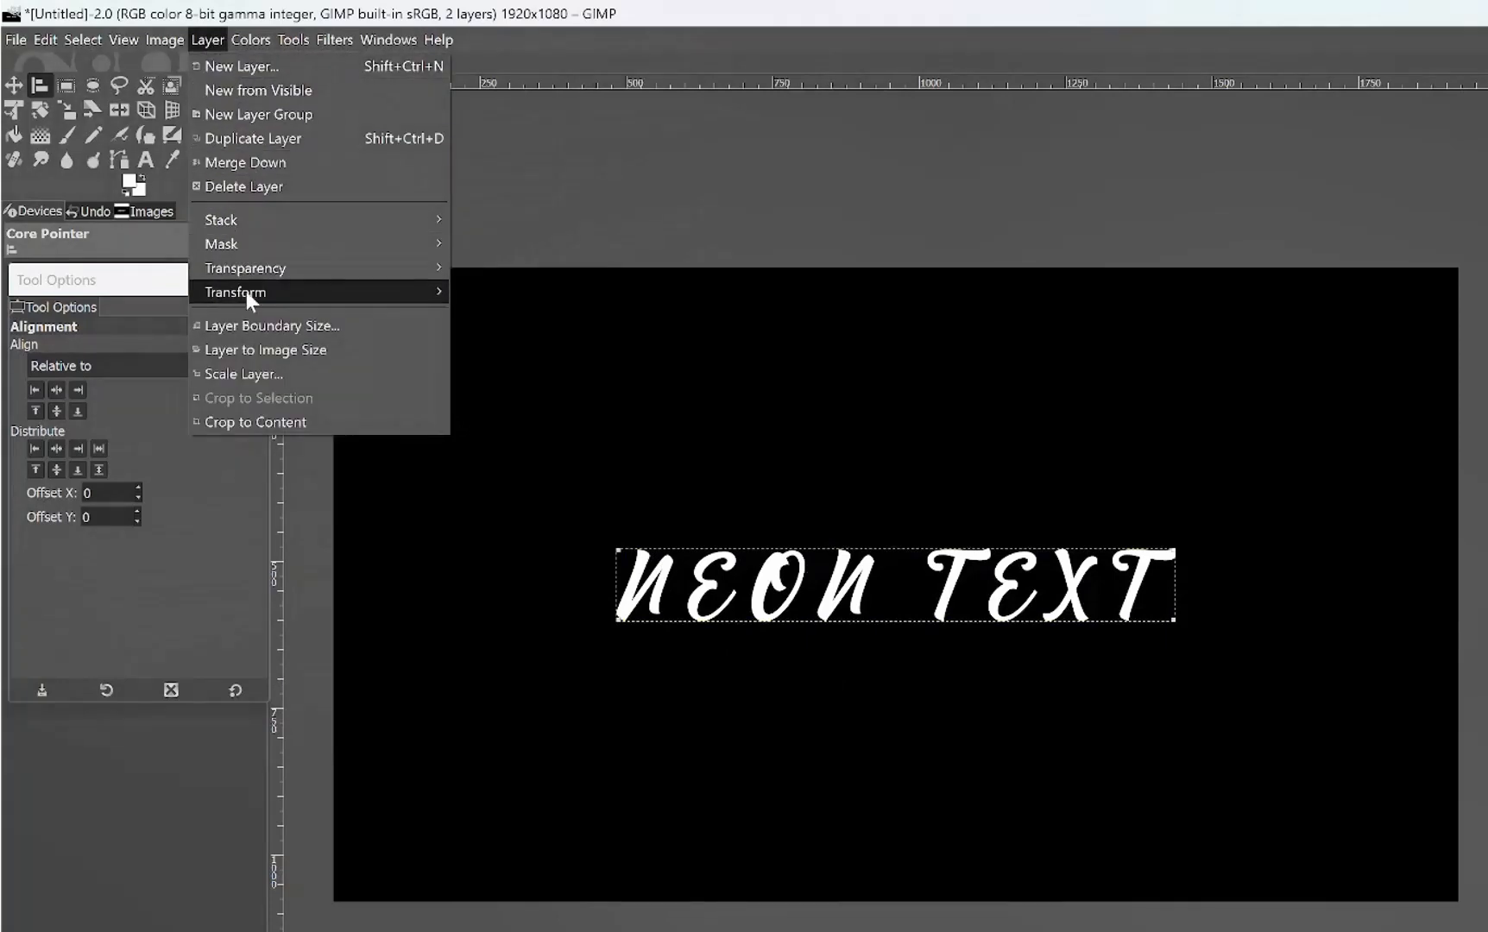
{"action": "left_click", "coordinate": [264, 351]}
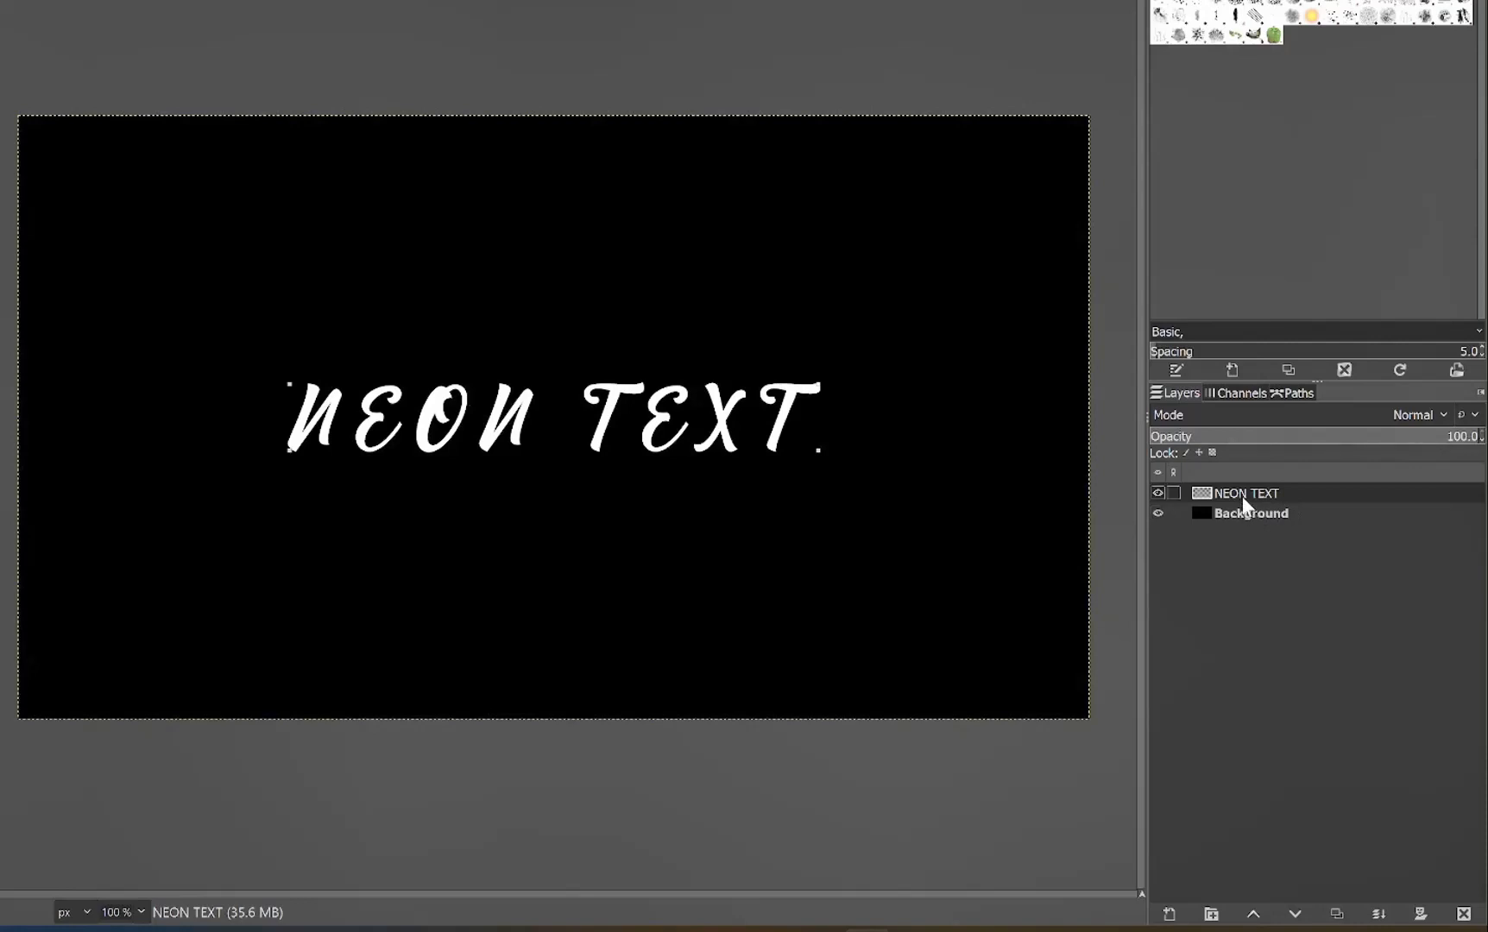
{"action": "right_click", "coordinate": [1242, 498]}
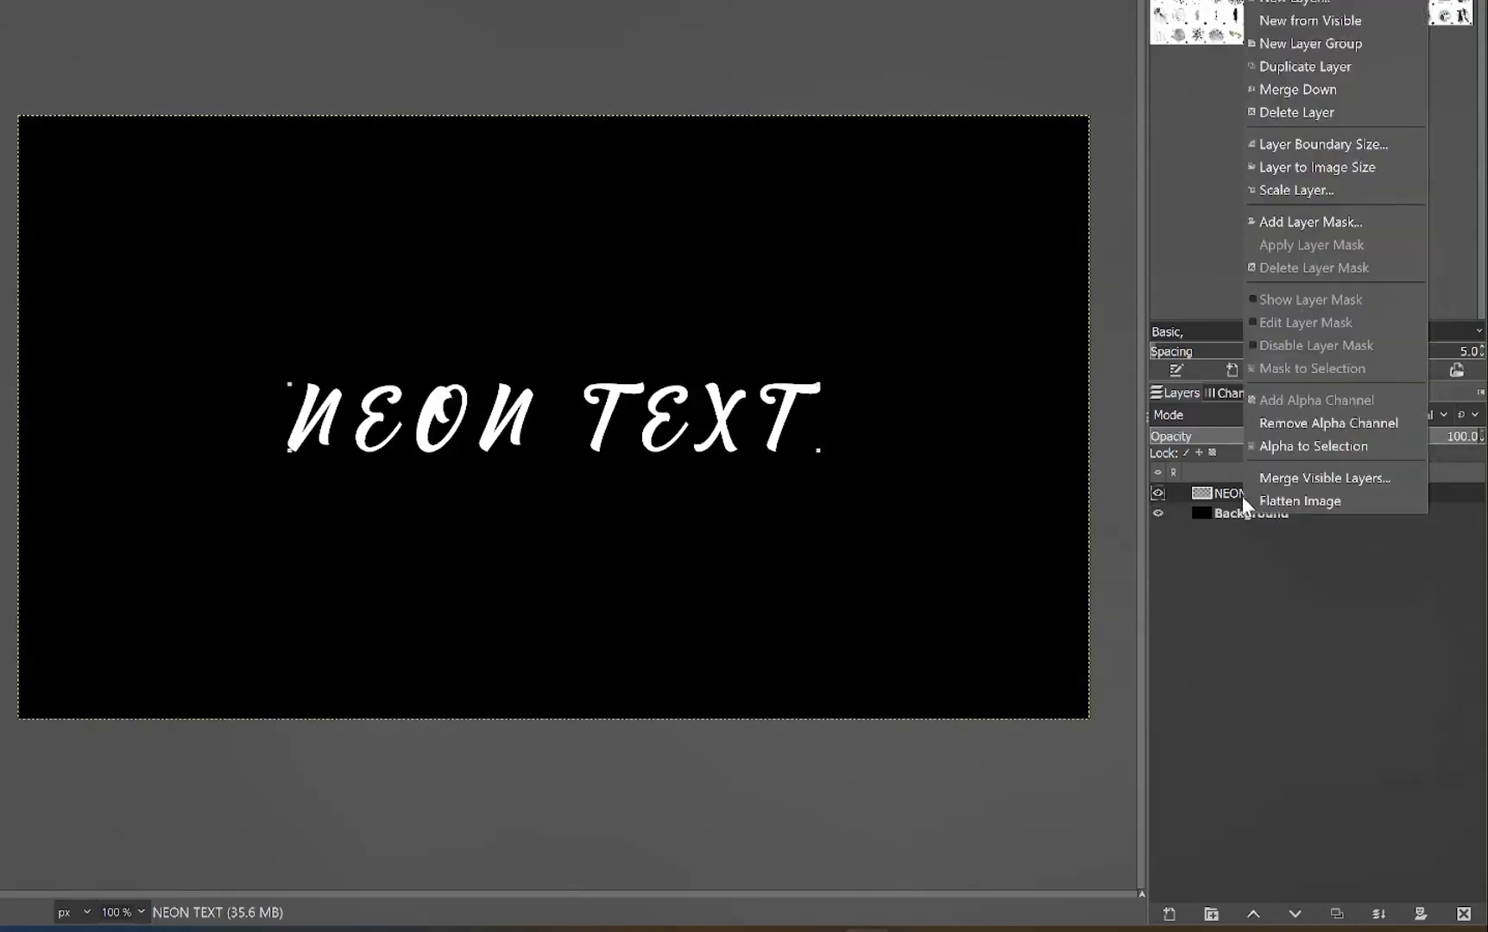
{"action": "left_click", "coordinate": [1290, 442]}
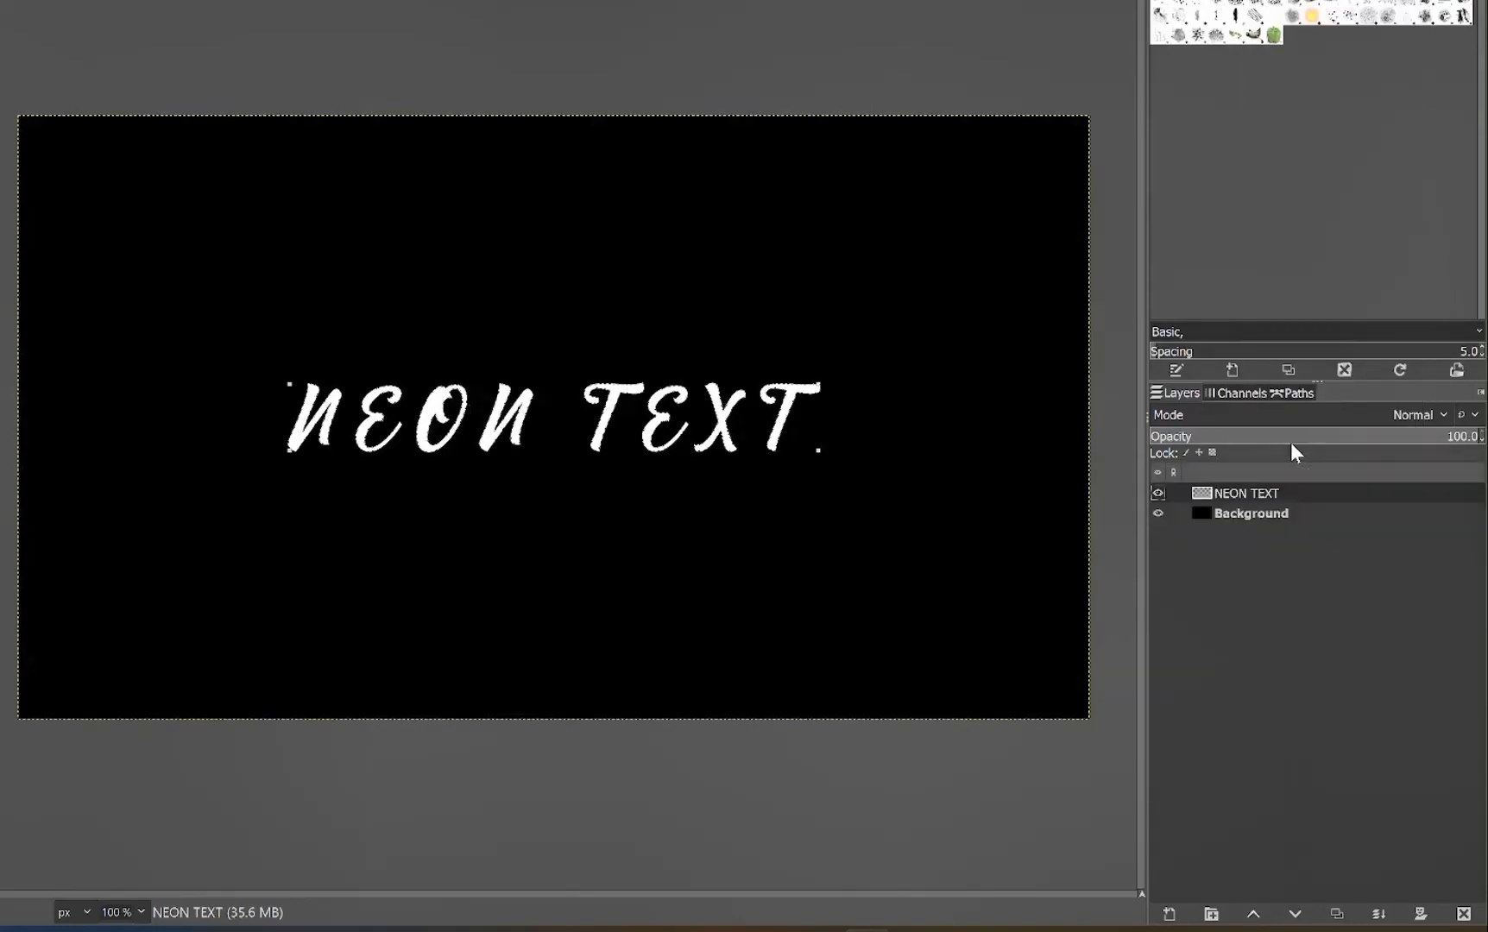
Step: Create a transparent 1920 × 1080 px layer named "Neon Light 1" and place it directly below the NEON TEXT layer
{"action": "left_click", "coordinate": [1170, 914]}
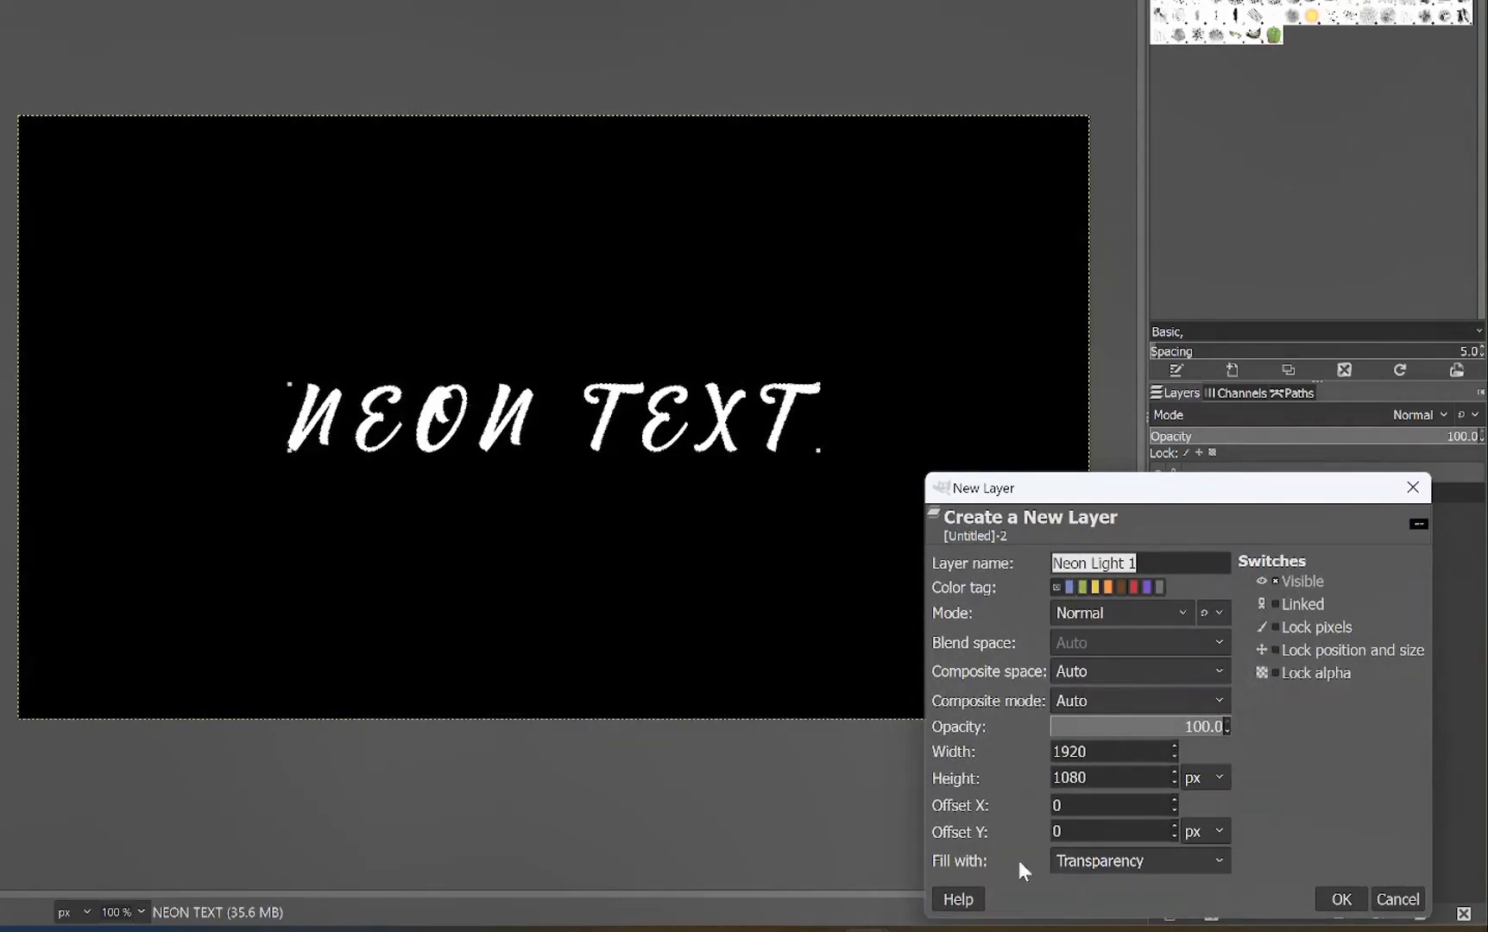
{"action": "left_click", "coordinate": [1342, 898]}
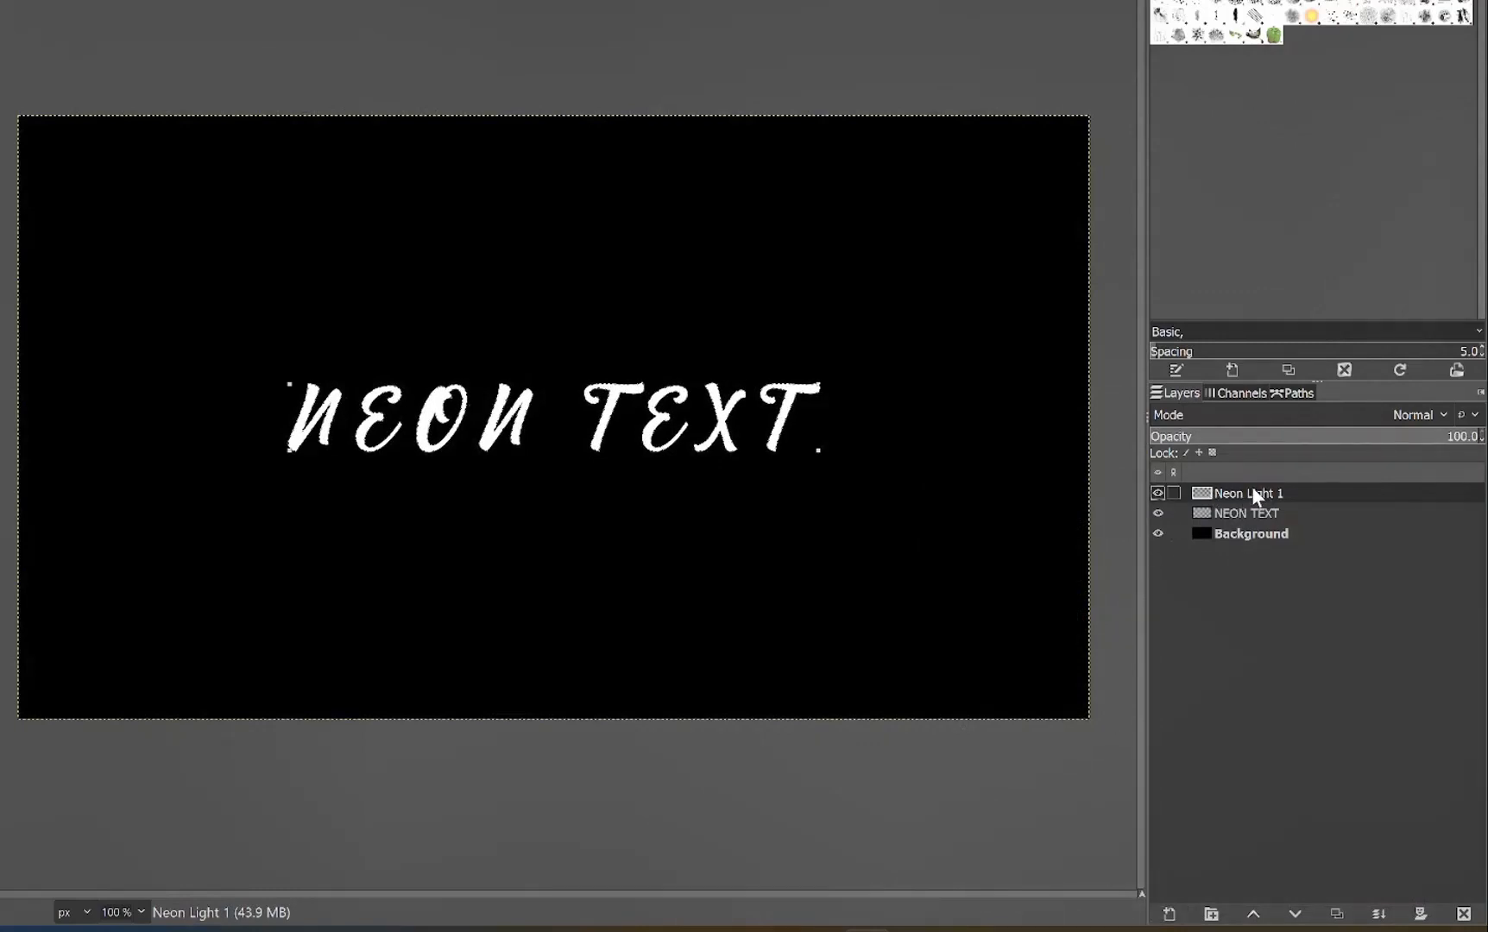
{"action": "left_click_drag", "start_coordinate": [1252, 493], "coordinate": [1256, 523]}
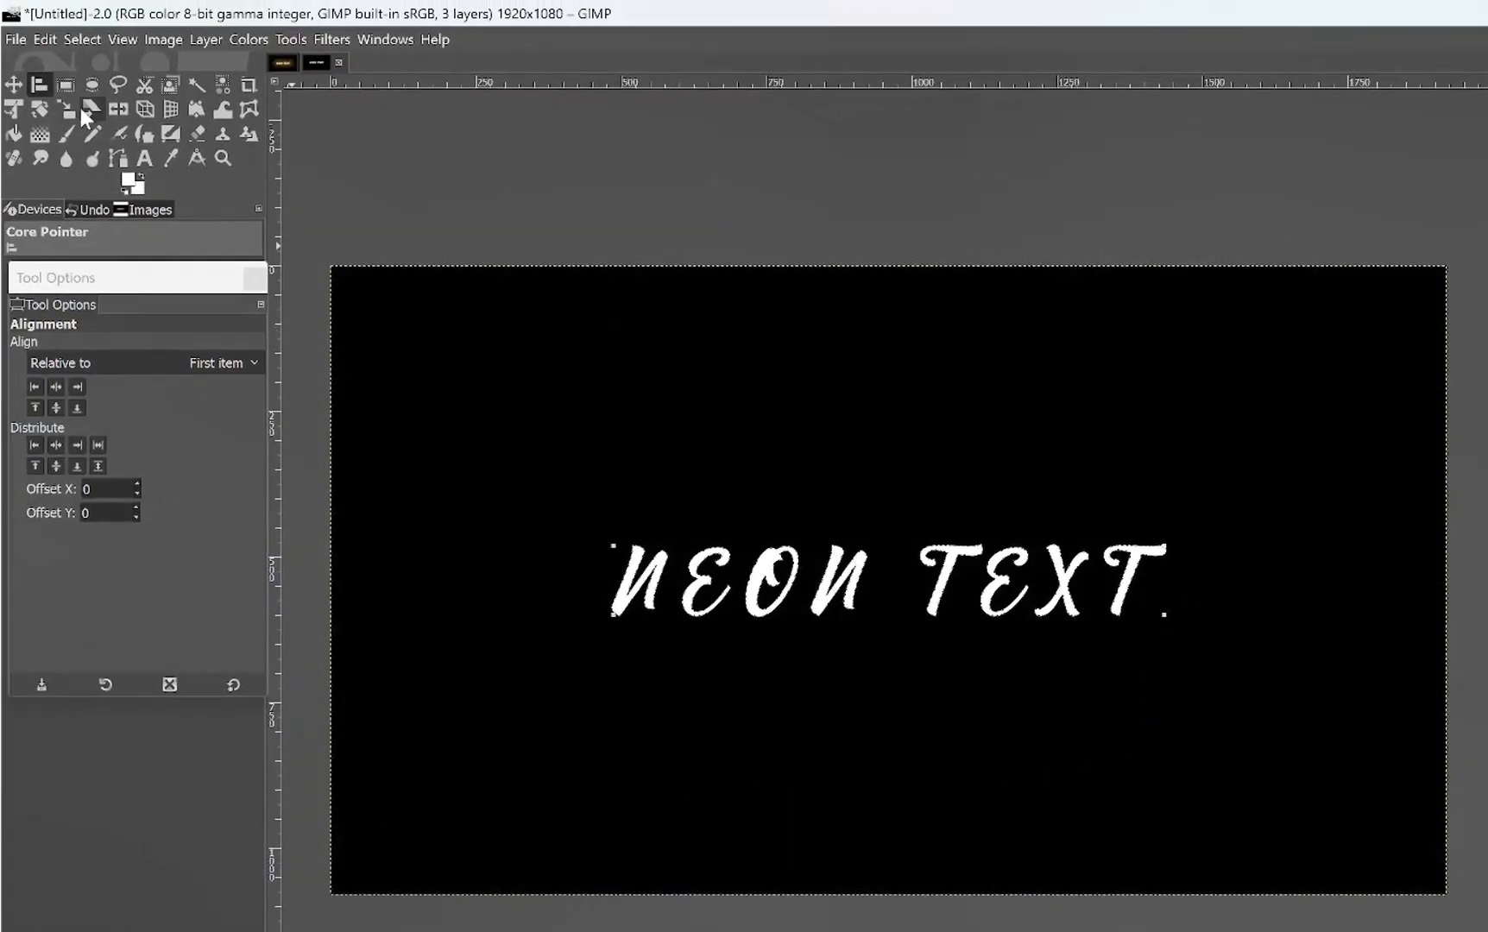
Step: Grow the lettering selection by 5 px
{"action": "left_click", "coordinate": [80, 39]}
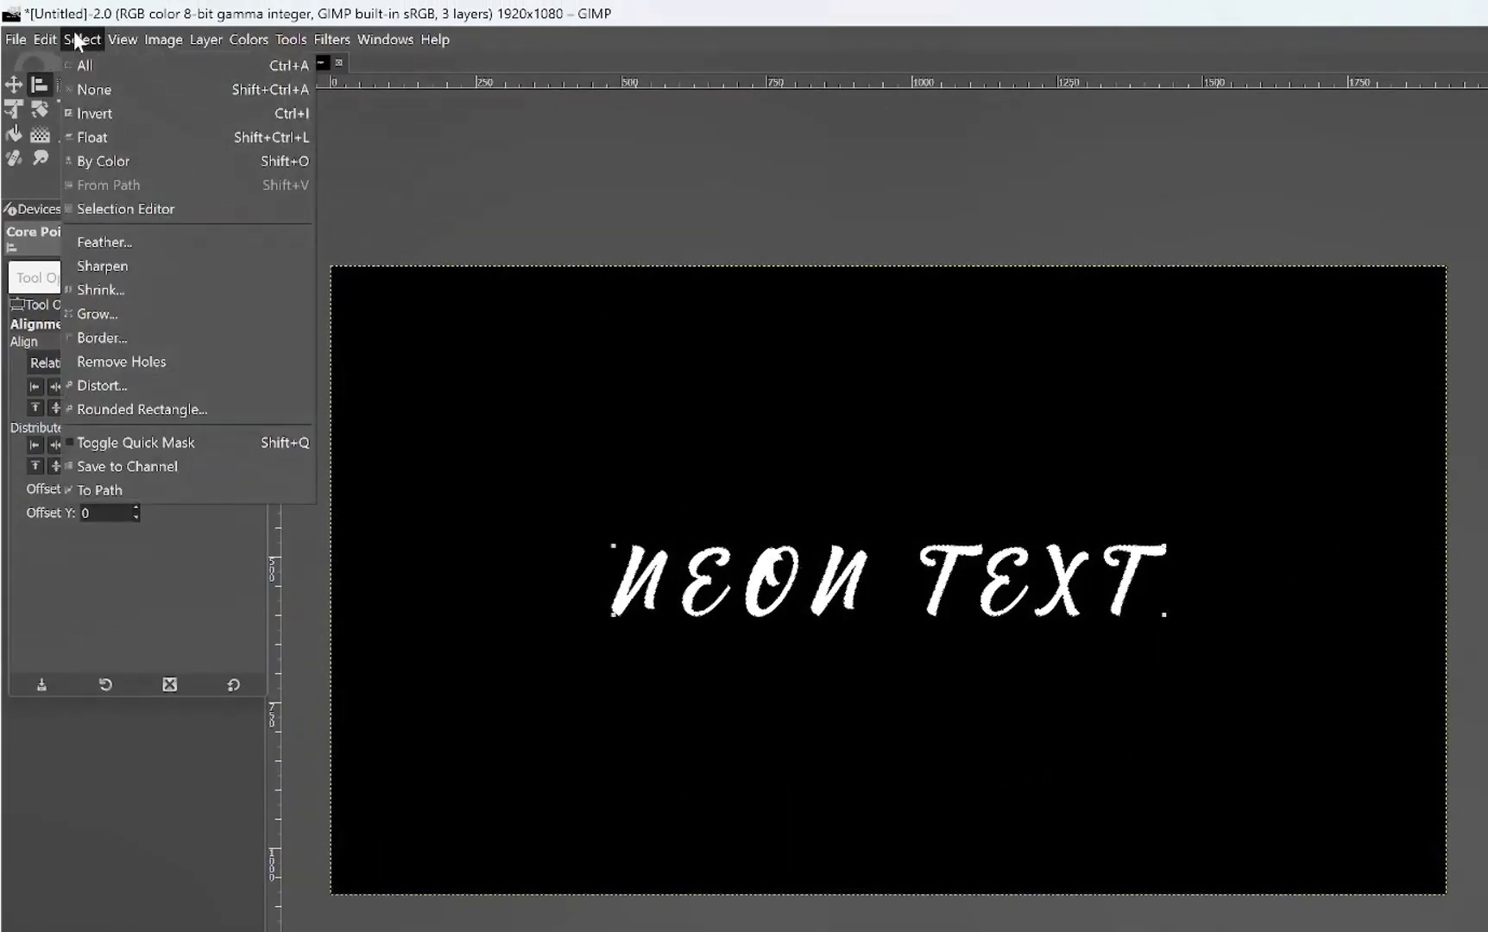
{"action": "left_click", "coordinate": [106, 314]}
{"action": "type", "text": "5"}
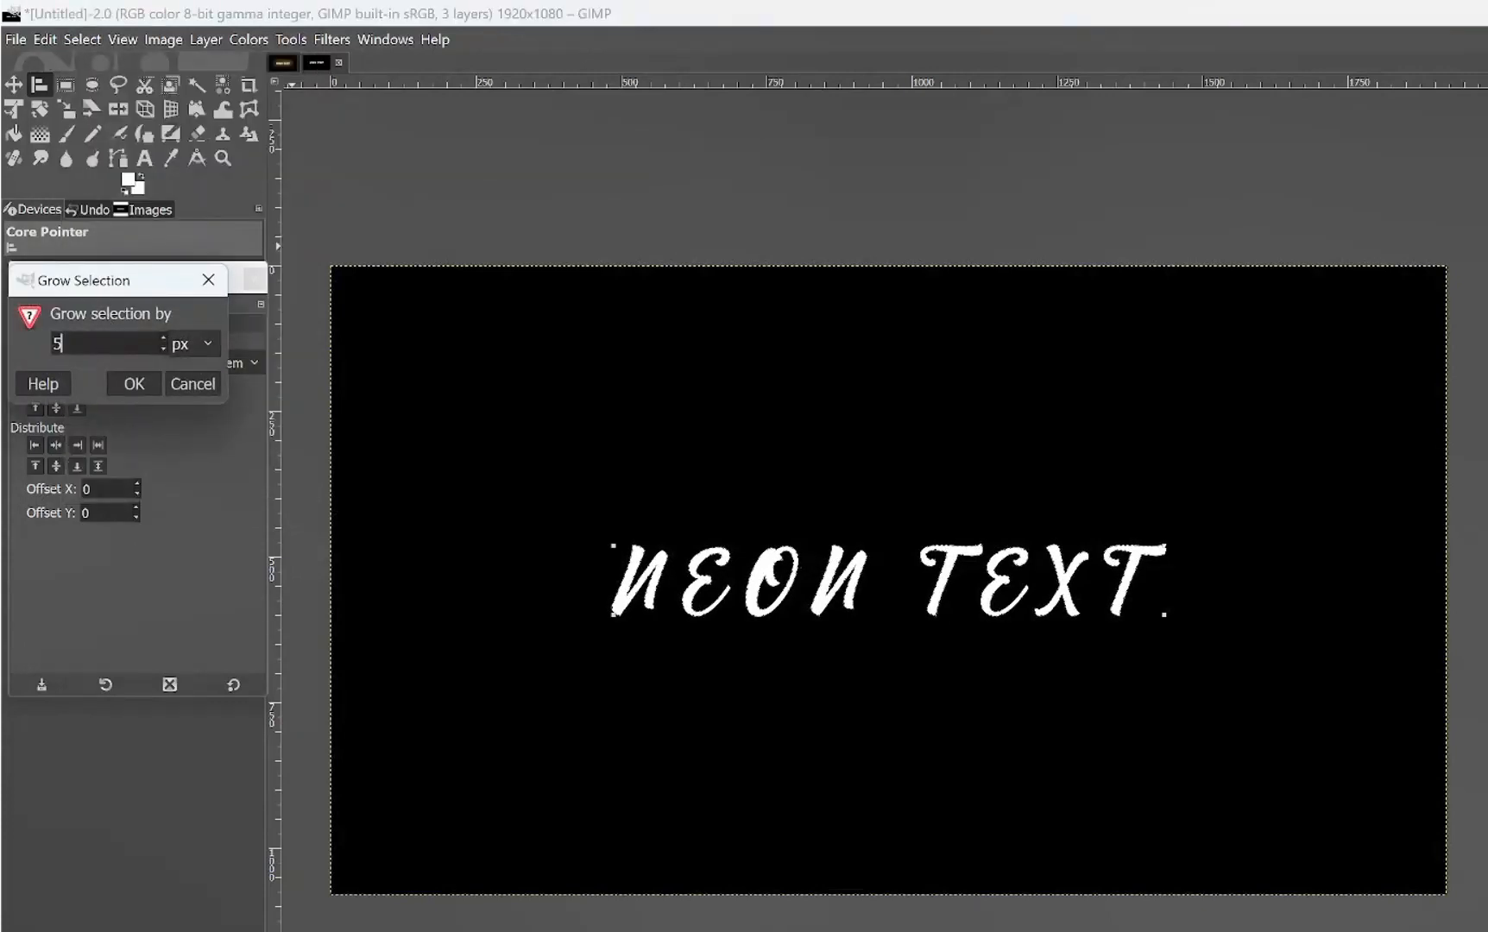
{"action": "left_click", "coordinate": [135, 384]}
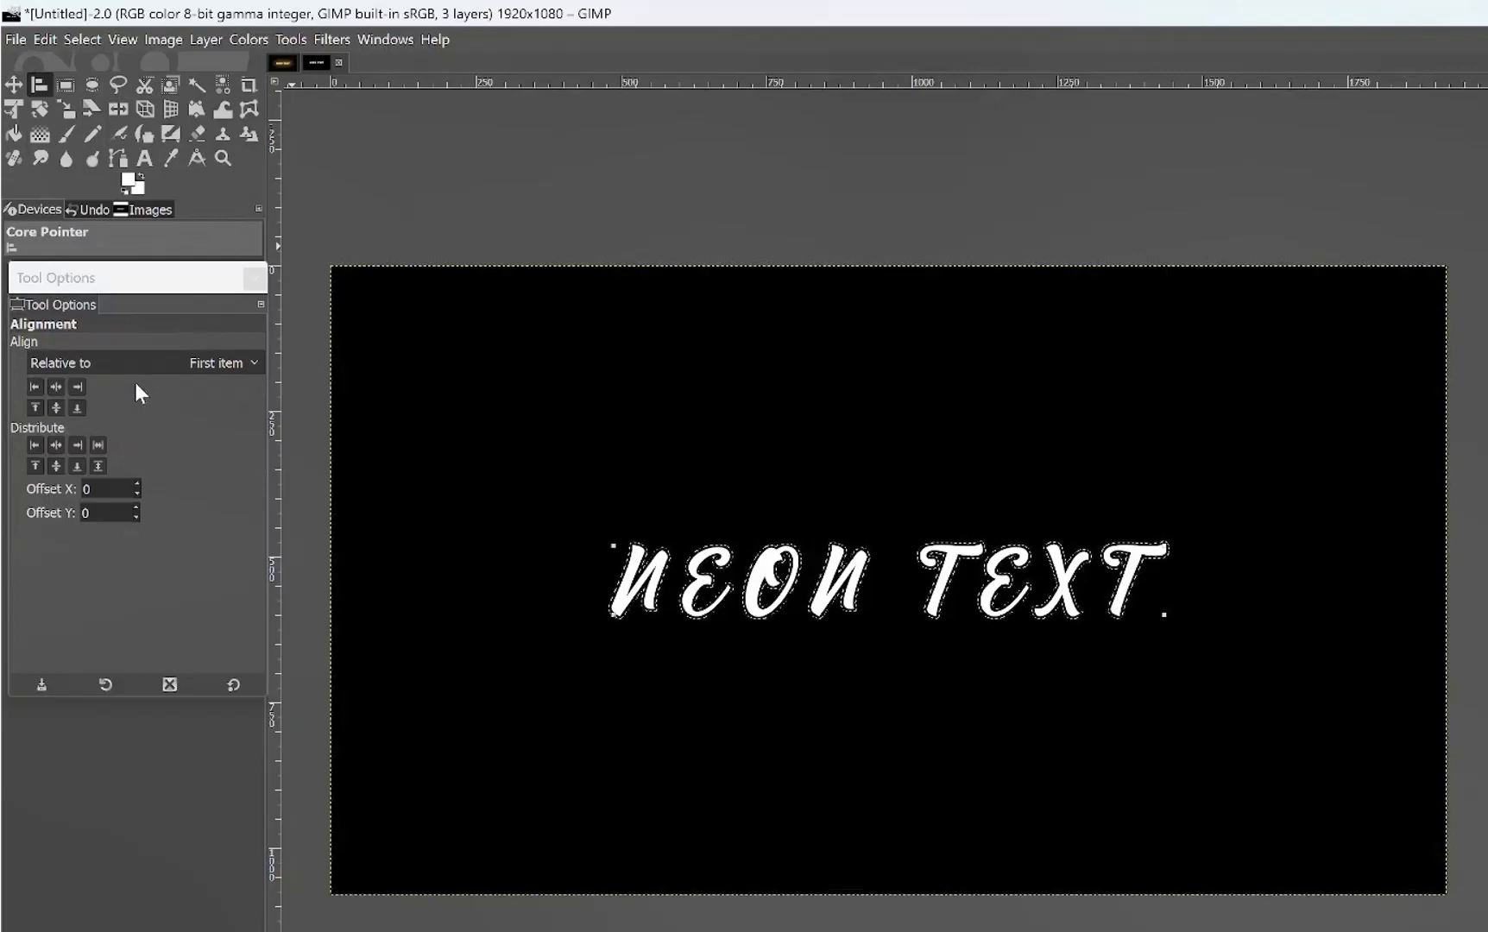
Step: Bucket-fill the grown lettering selection on the Neon Light 1 layer with yellow ffd700 and clear the selection
{"action": "left_click", "coordinate": [14, 135]}
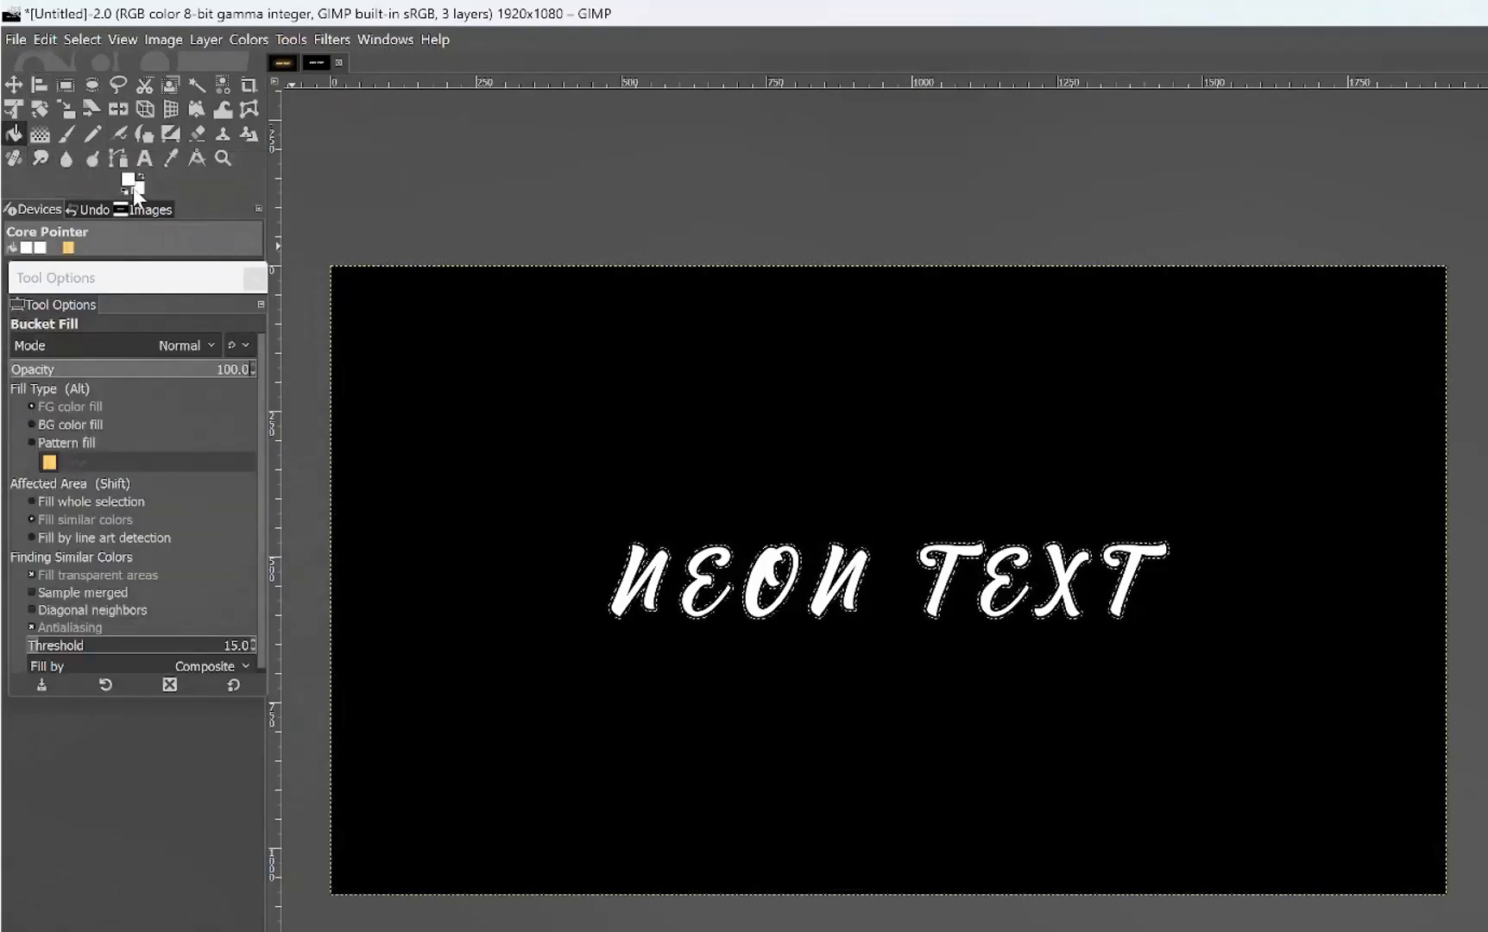
{"action": "left_click", "coordinate": [128, 181]}
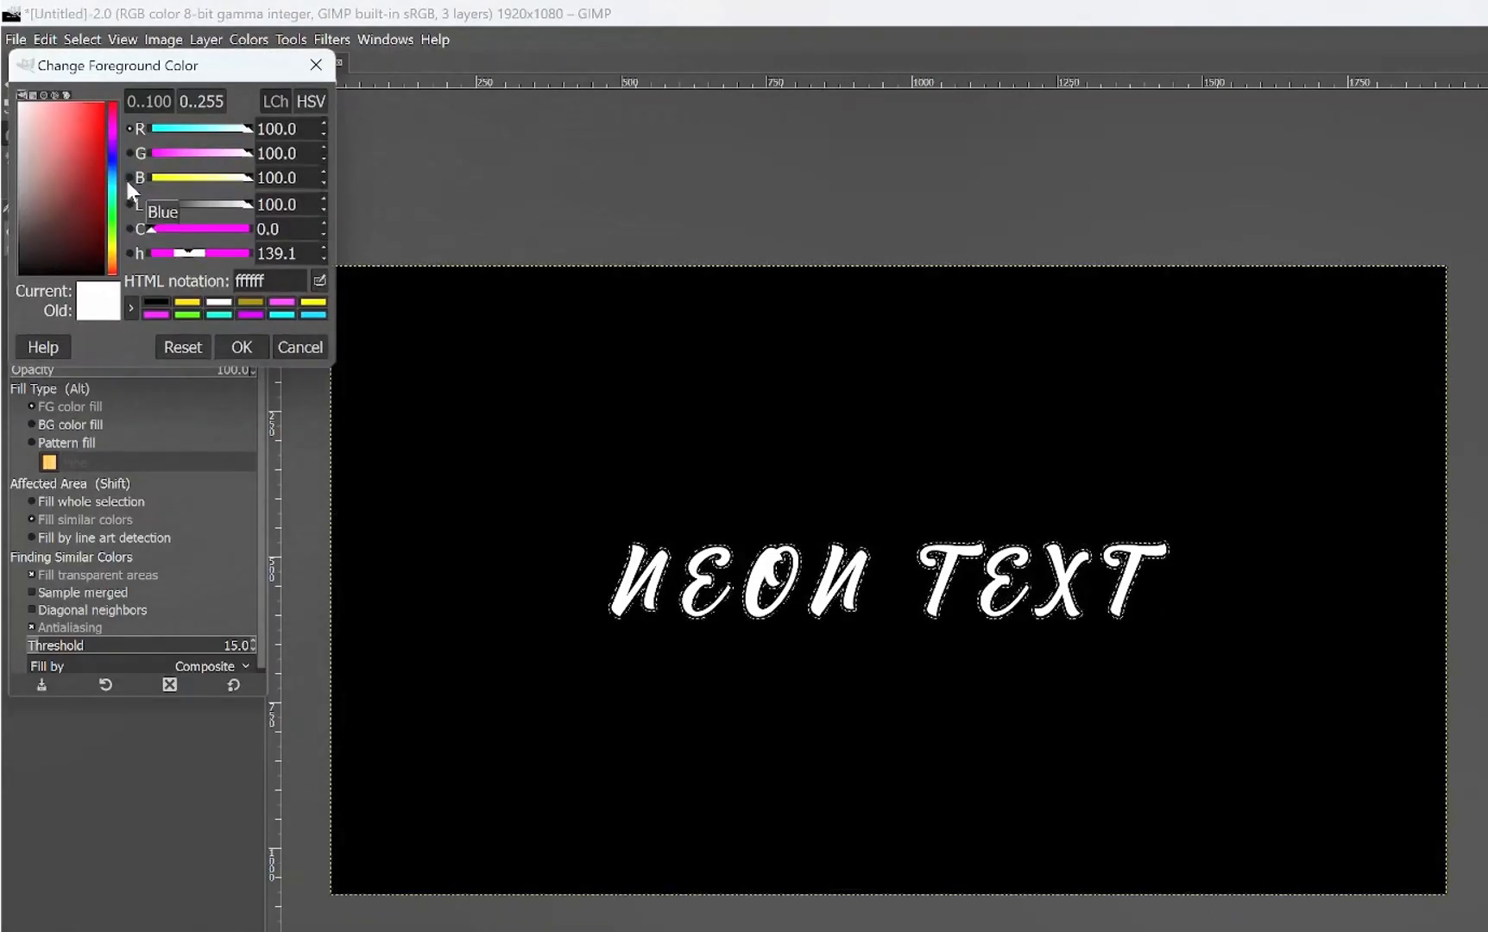
{"action": "left_click", "coordinate": [184, 304]}
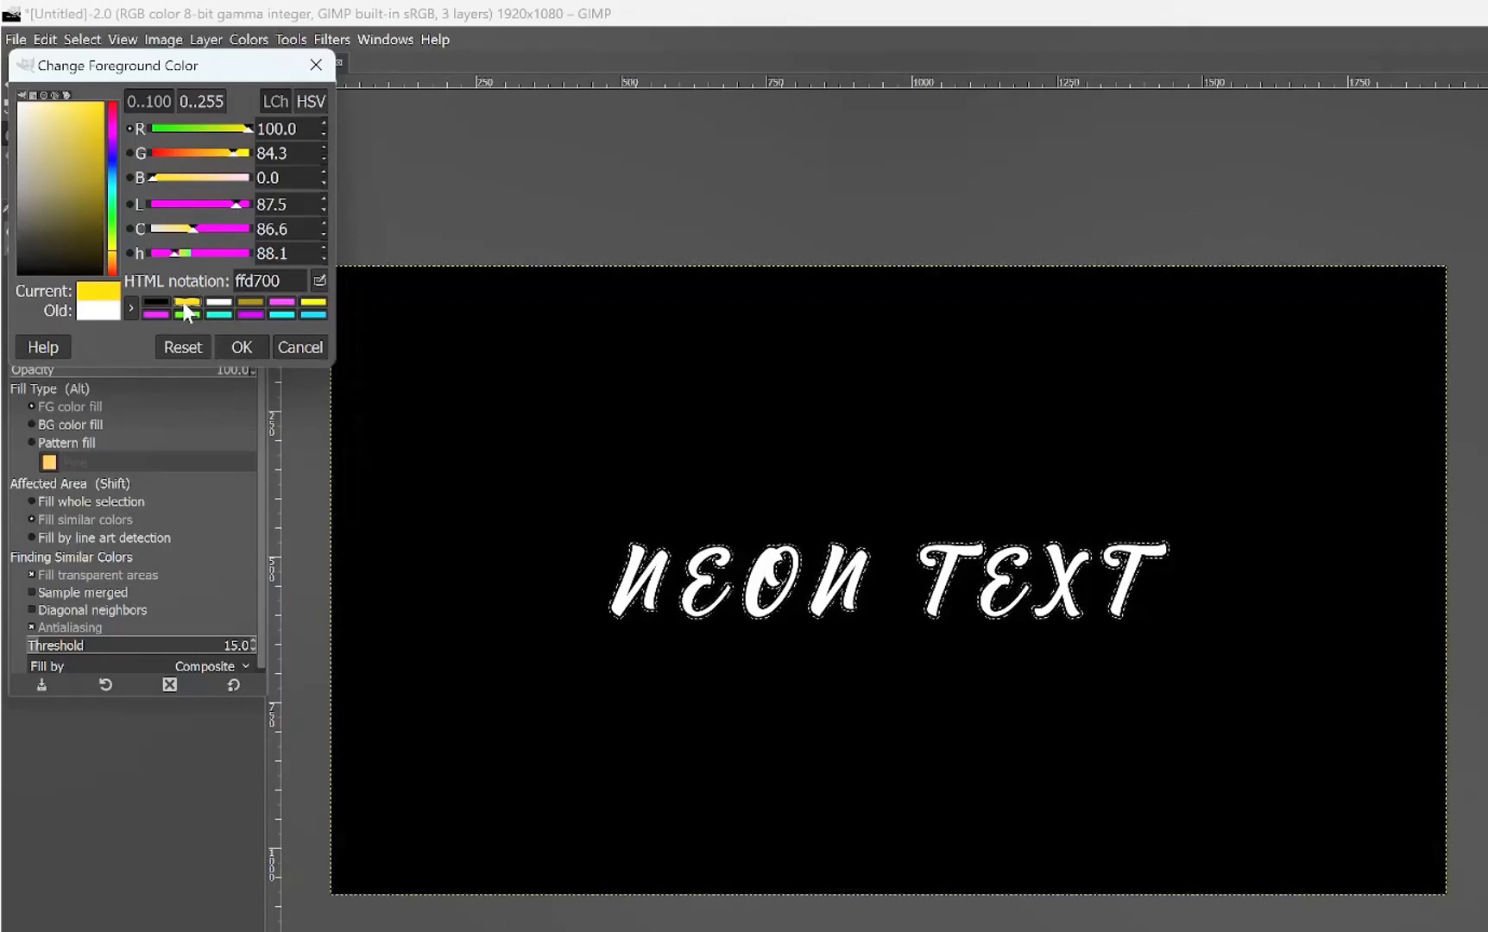
{"action": "left_click", "coordinate": [241, 346]}
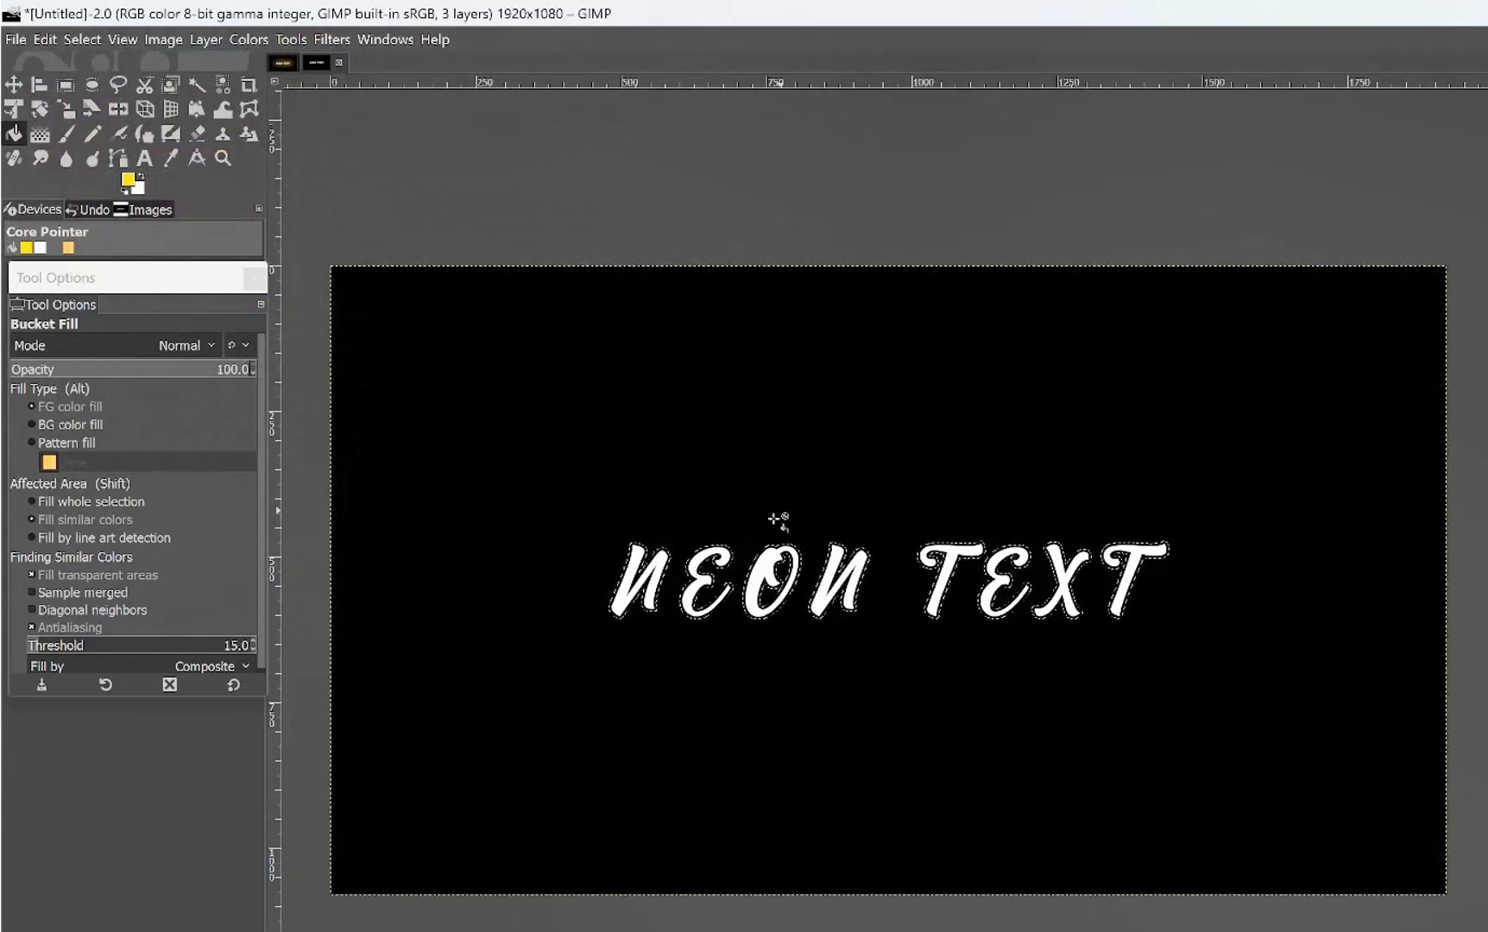
{"action": "left_click", "coordinate": [774, 562]}
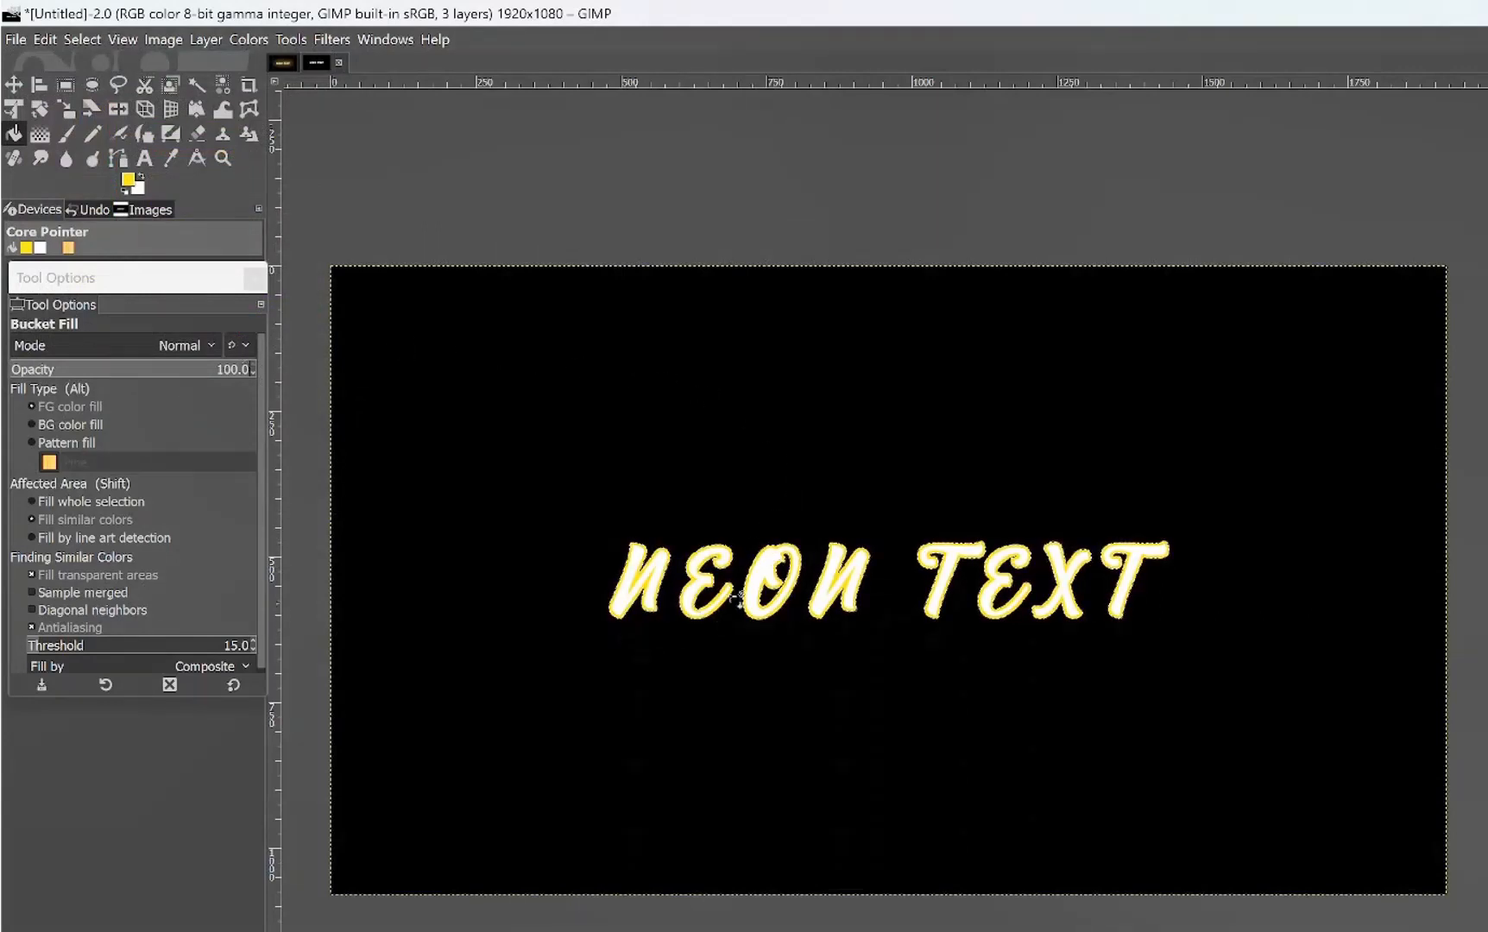
{"action": "left_click", "coordinate": [82, 40]}
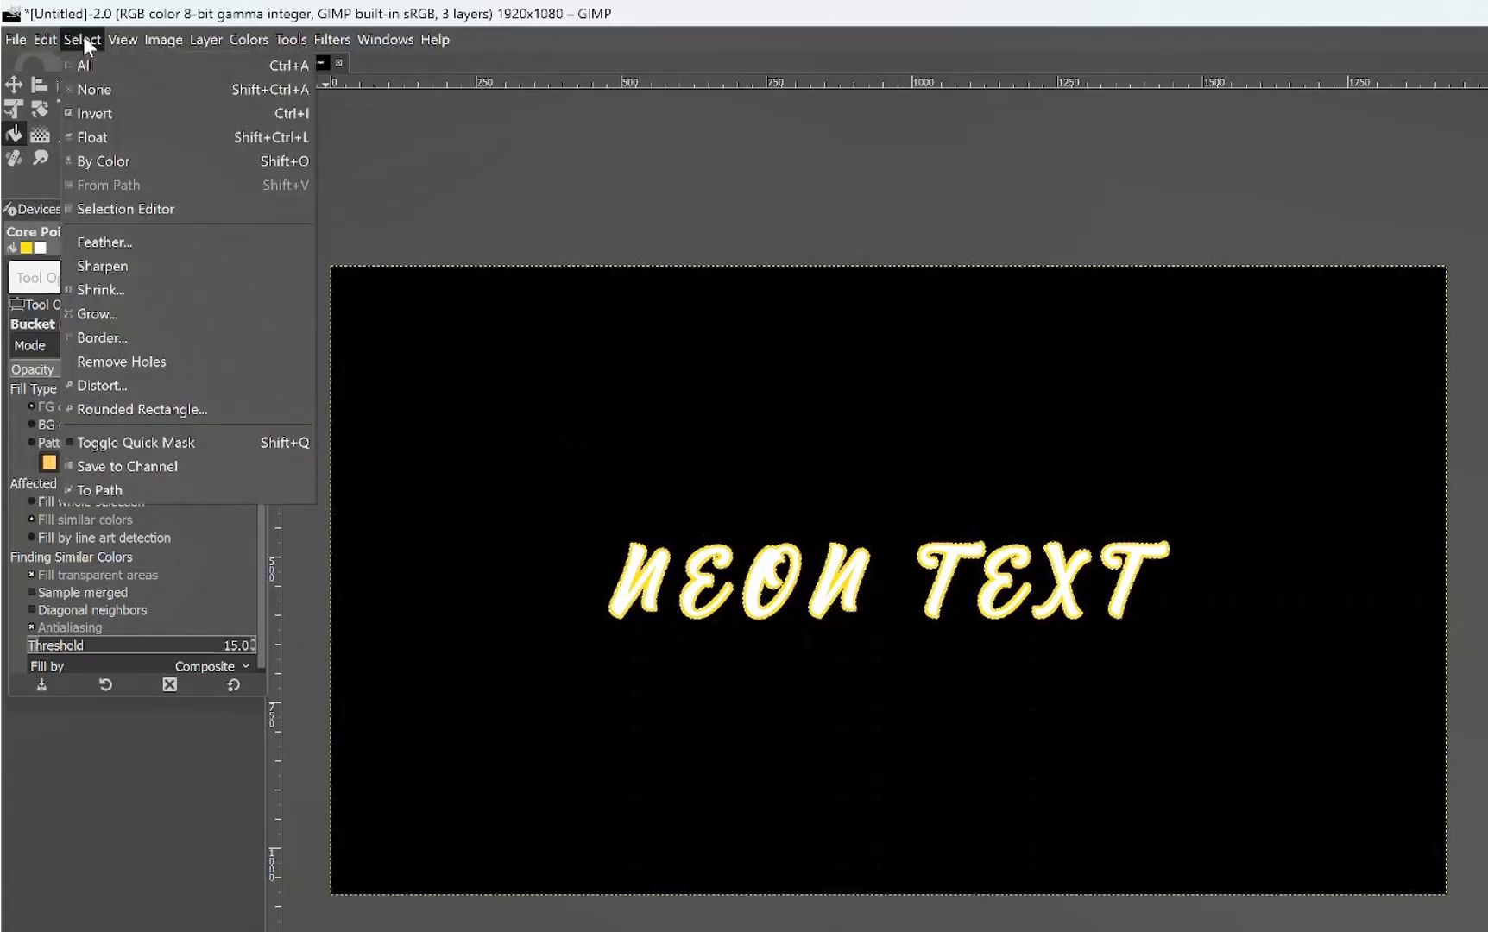
{"action": "left_click", "coordinate": [111, 85]}
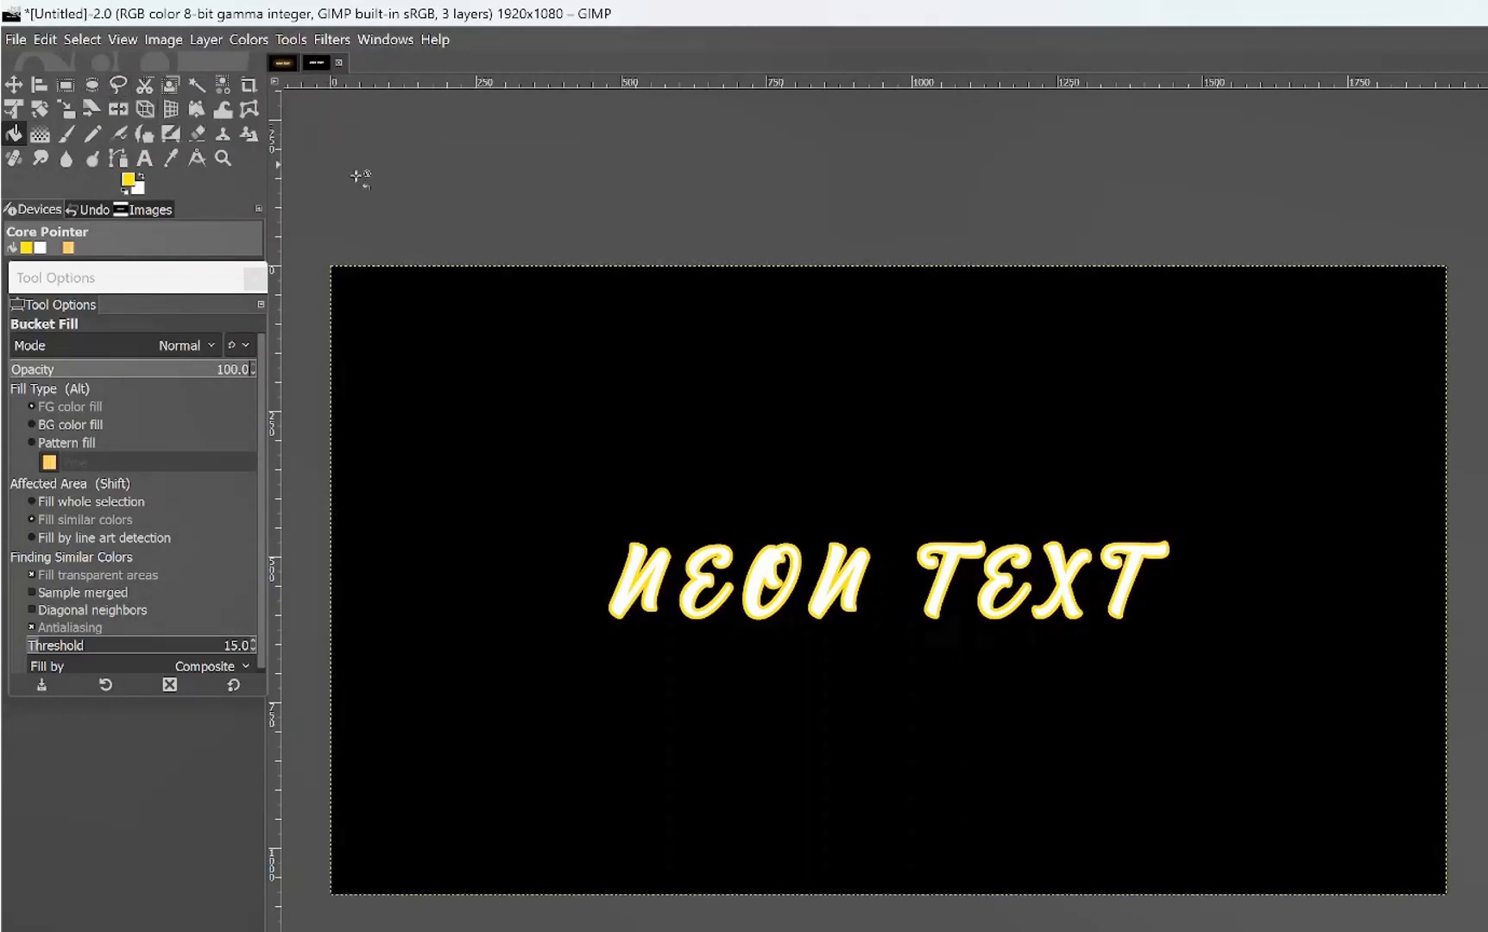
Step: Apply a Gaussian Blur of size 5.94 in X and Y to the Neon Light 1 layer
{"action": "left_click", "coordinate": [331, 41]}
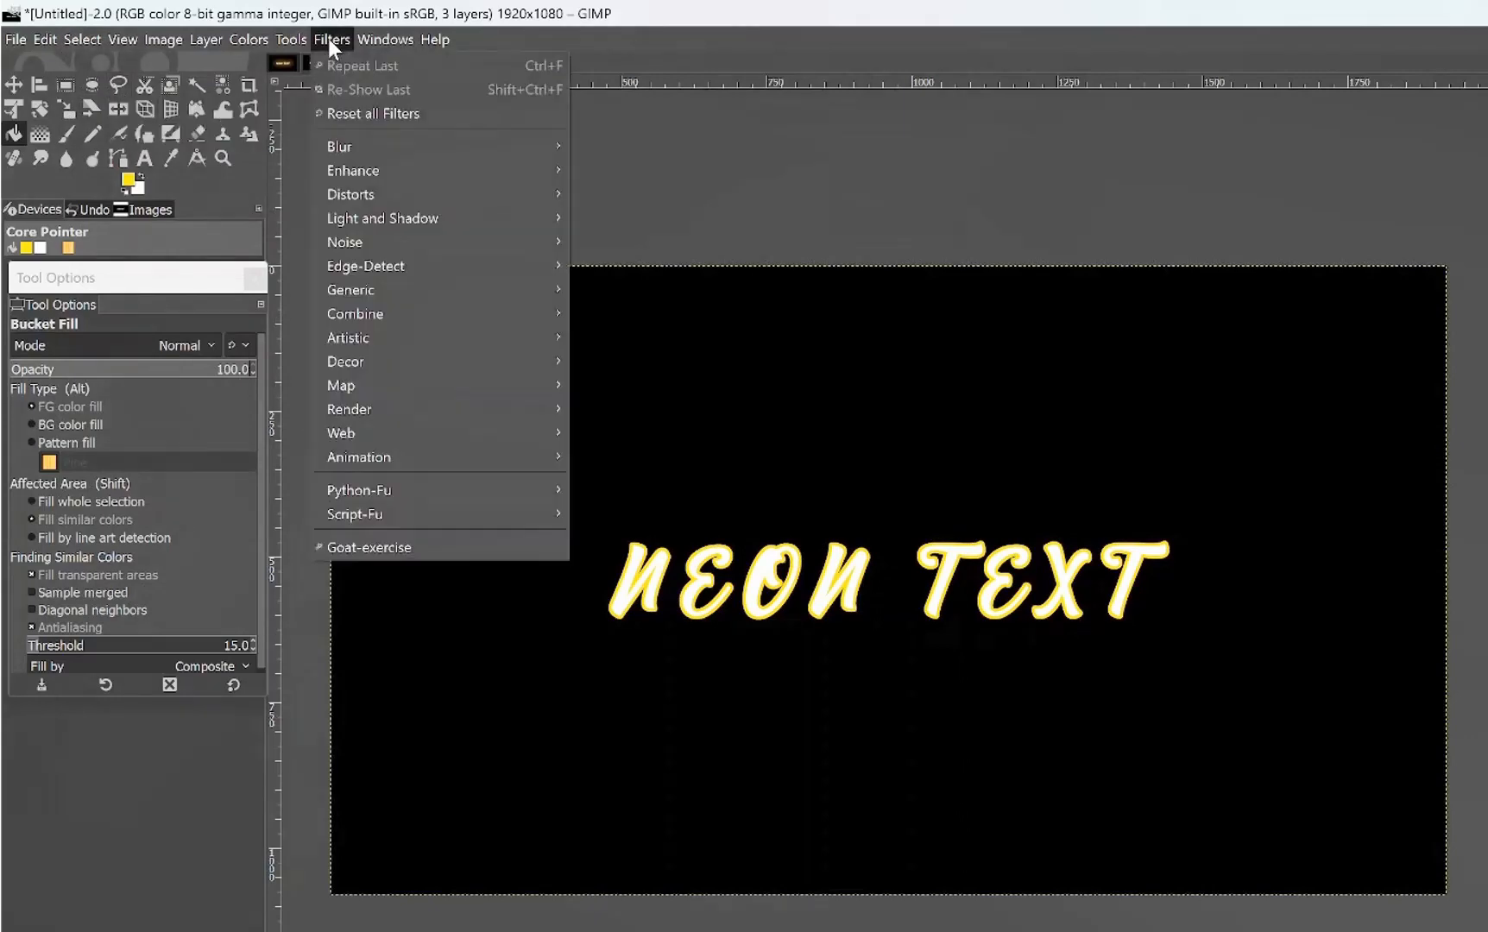
{"action": "mouse_move", "coordinate": [361, 143]}
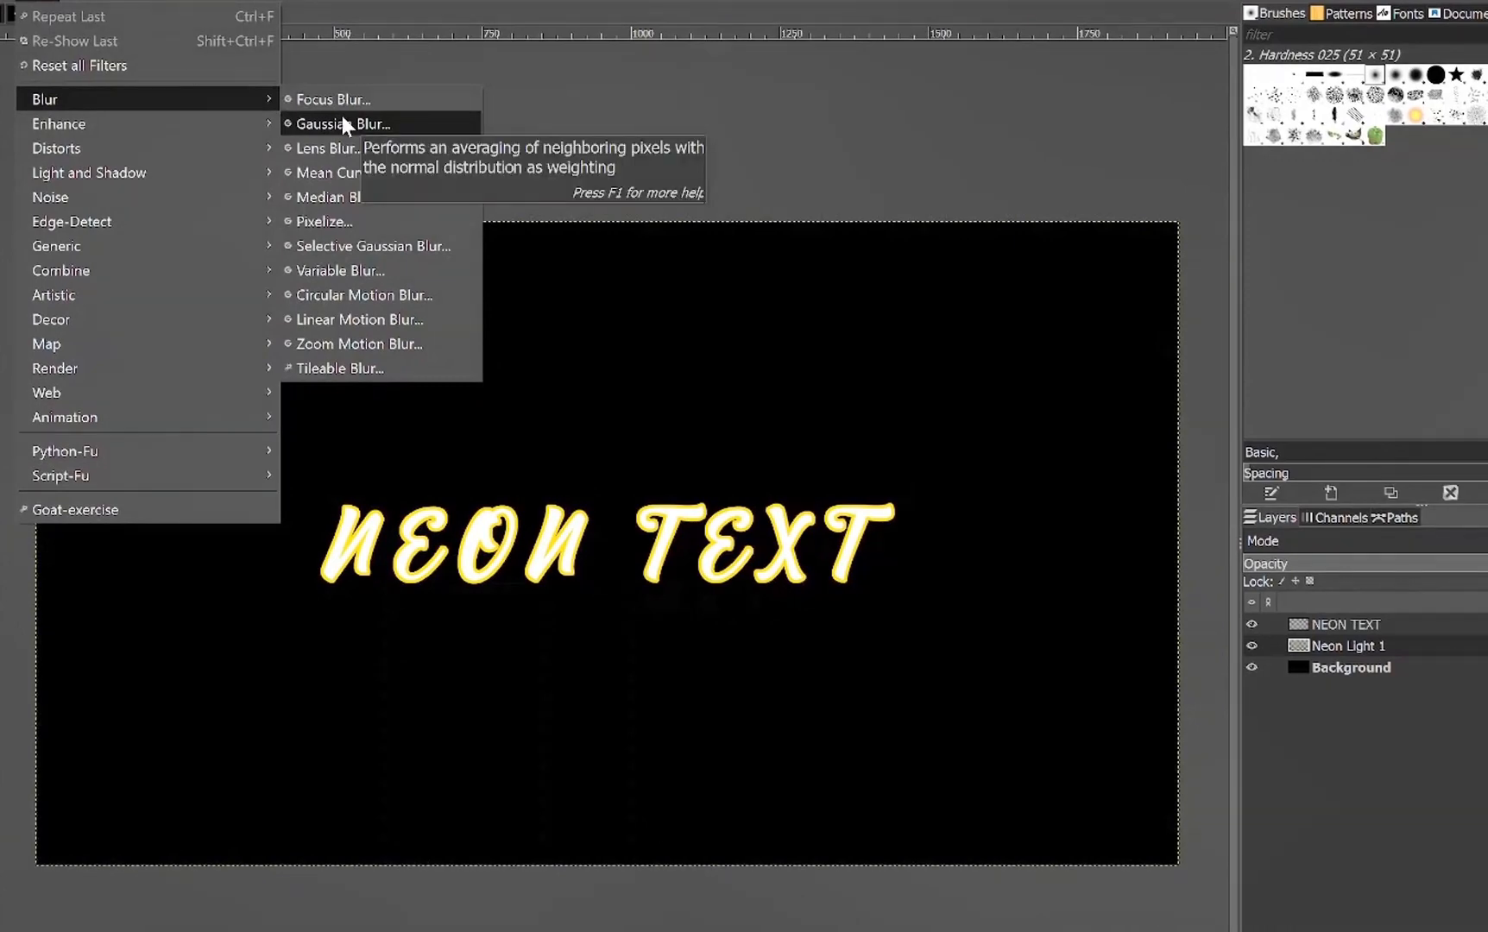
{"action": "left_click", "coordinate": [343, 123]}
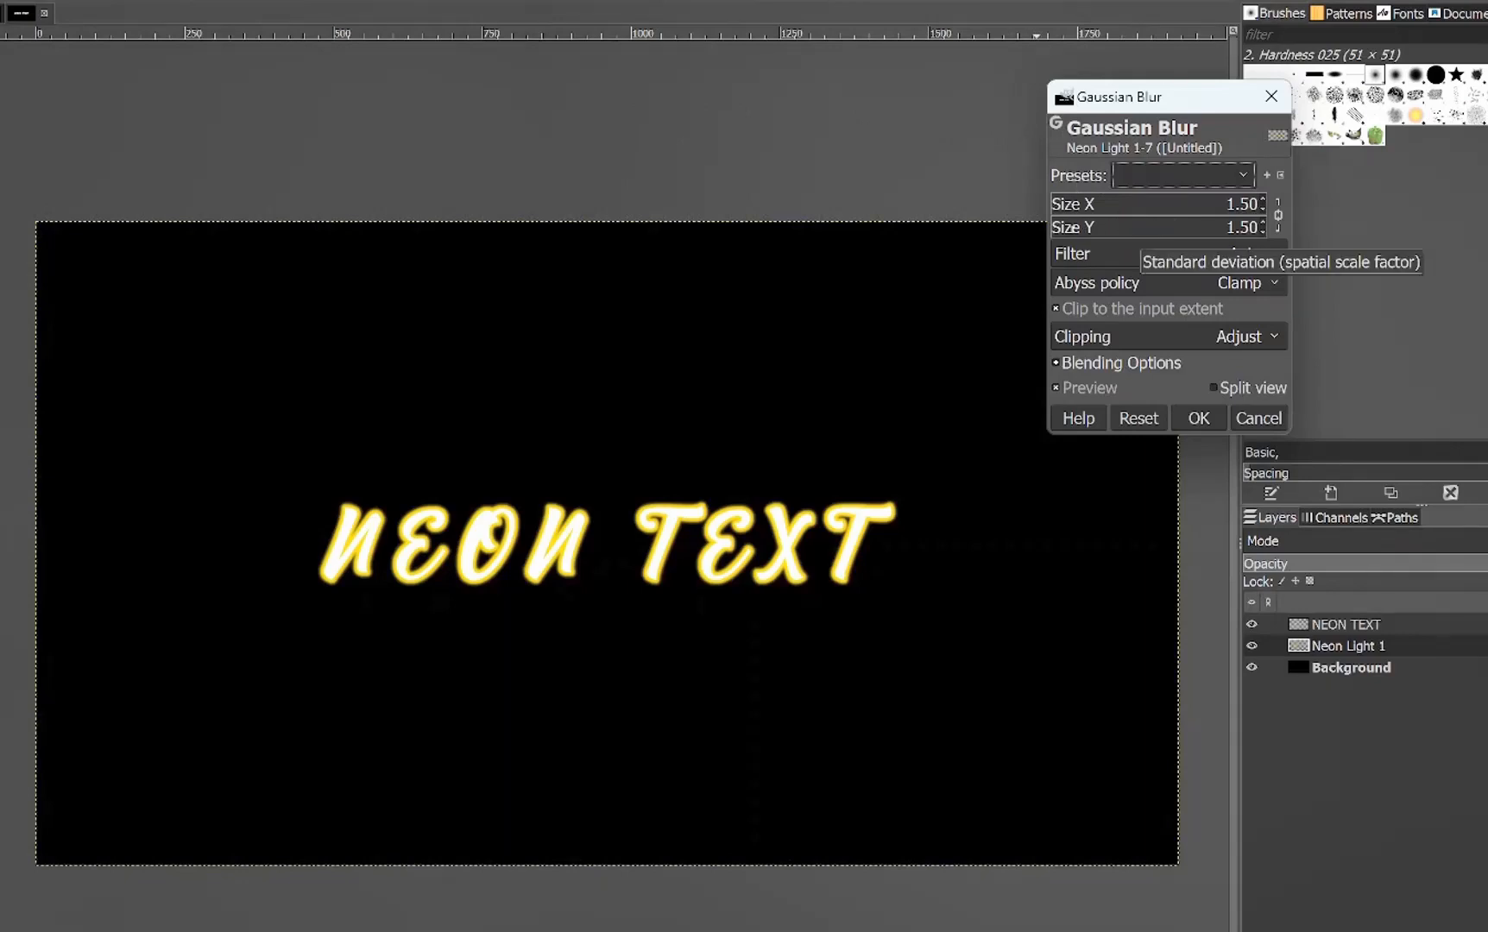
{"action": "left_click_drag", "start_coordinate": [1073, 212], "coordinate": [1063, 213]}
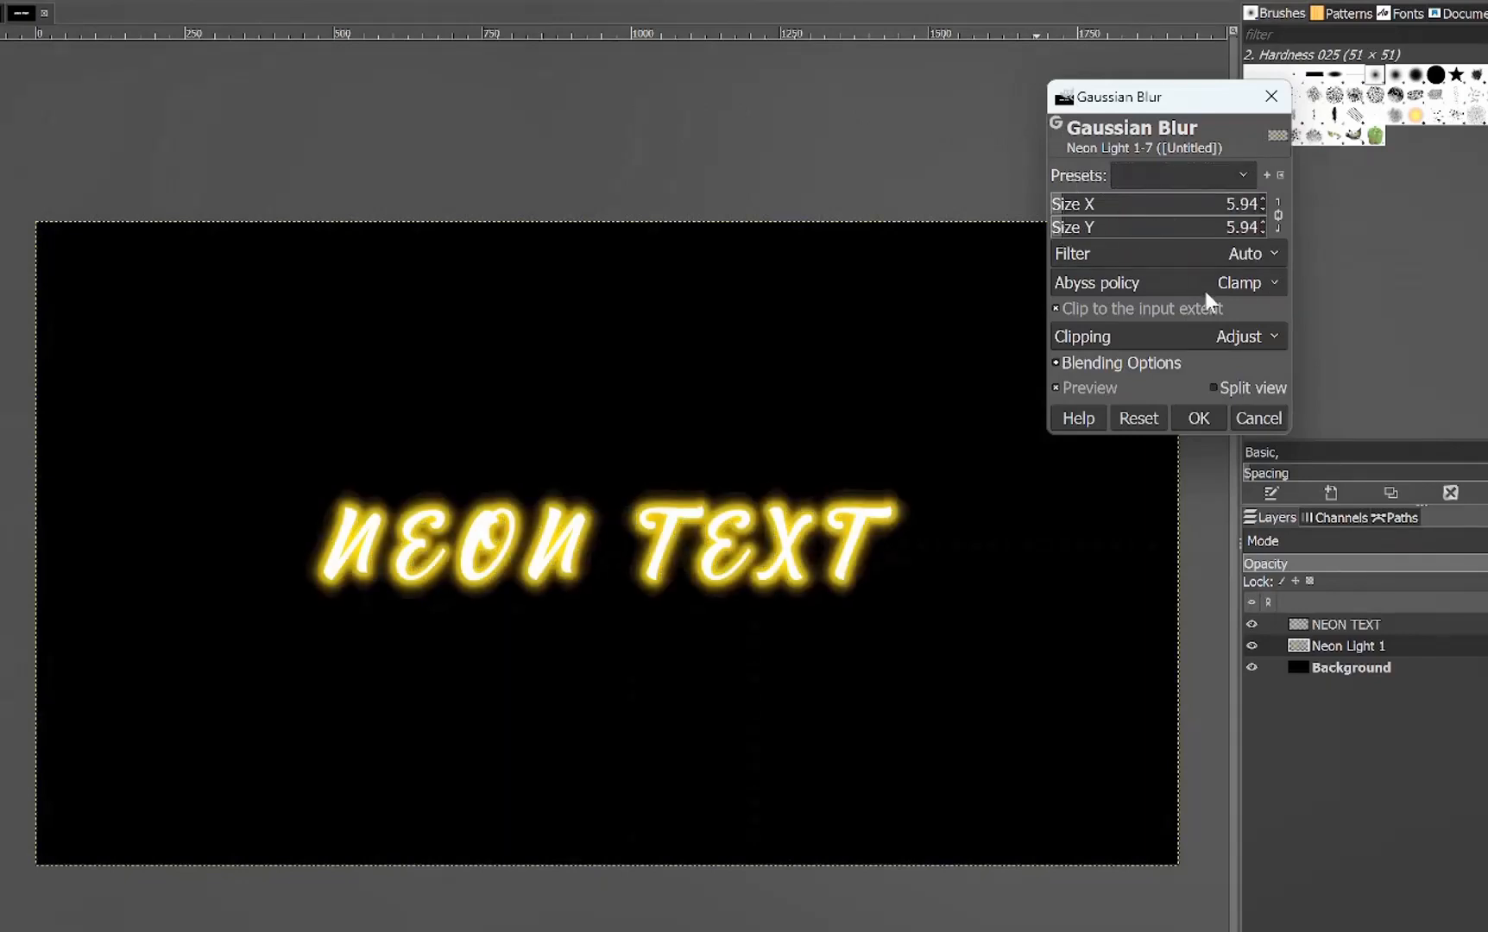
{"action": "left_click", "coordinate": [1196, 411]}
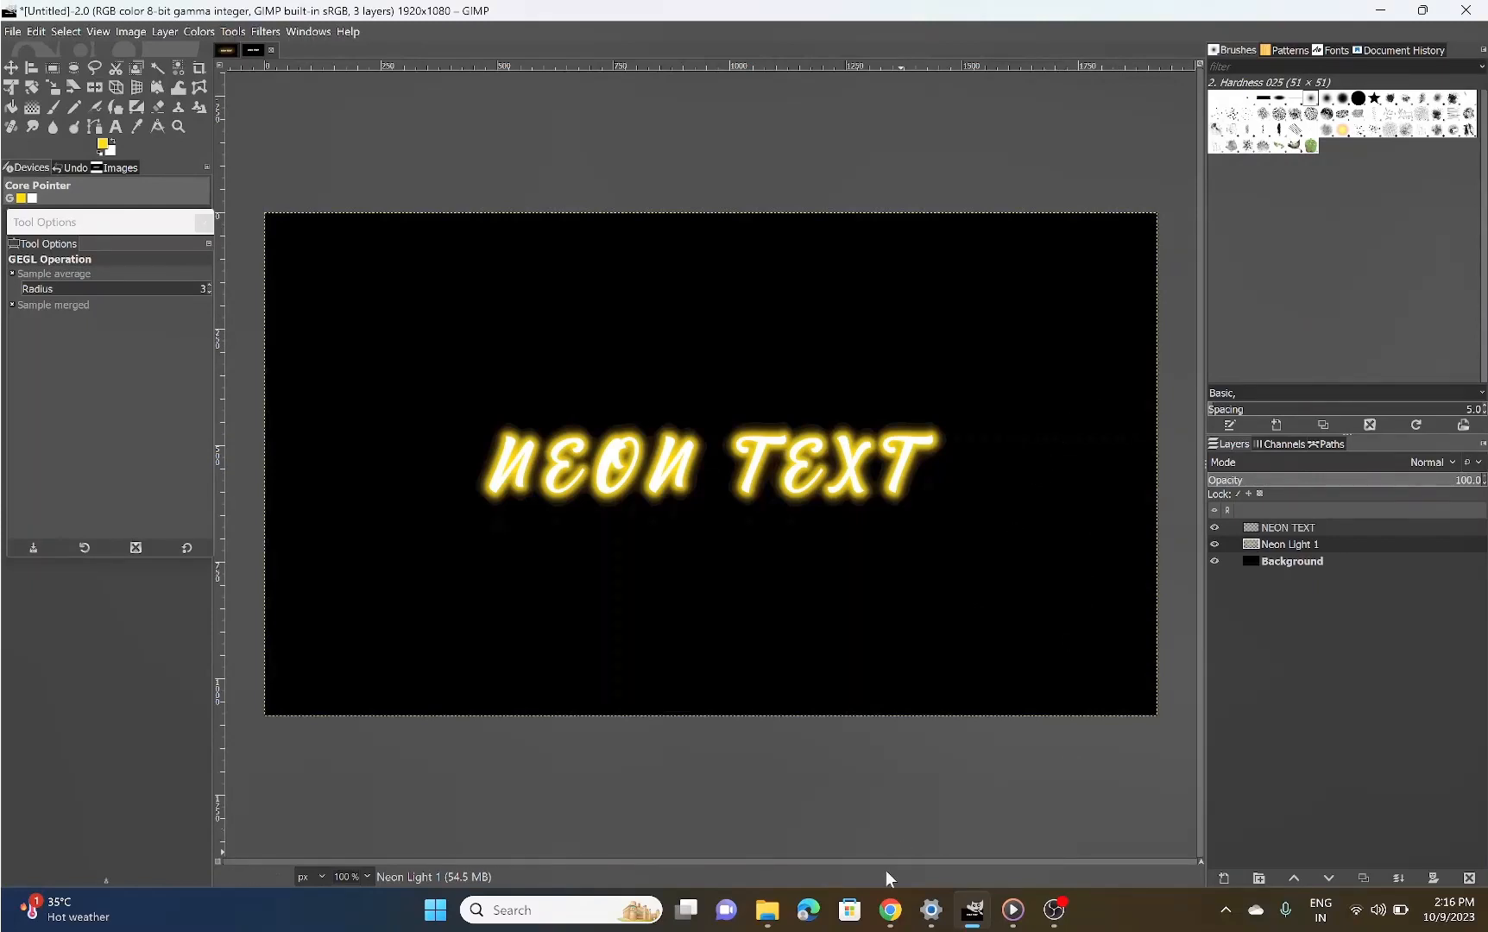
Step: Import the Downloads image pexels-anete-lusina-6331040 from File Explorer into the GIMP canvas as a layer, converting it to the built-in sRGB profile
{"action": "left_click", "coordinate": [768, 910]}
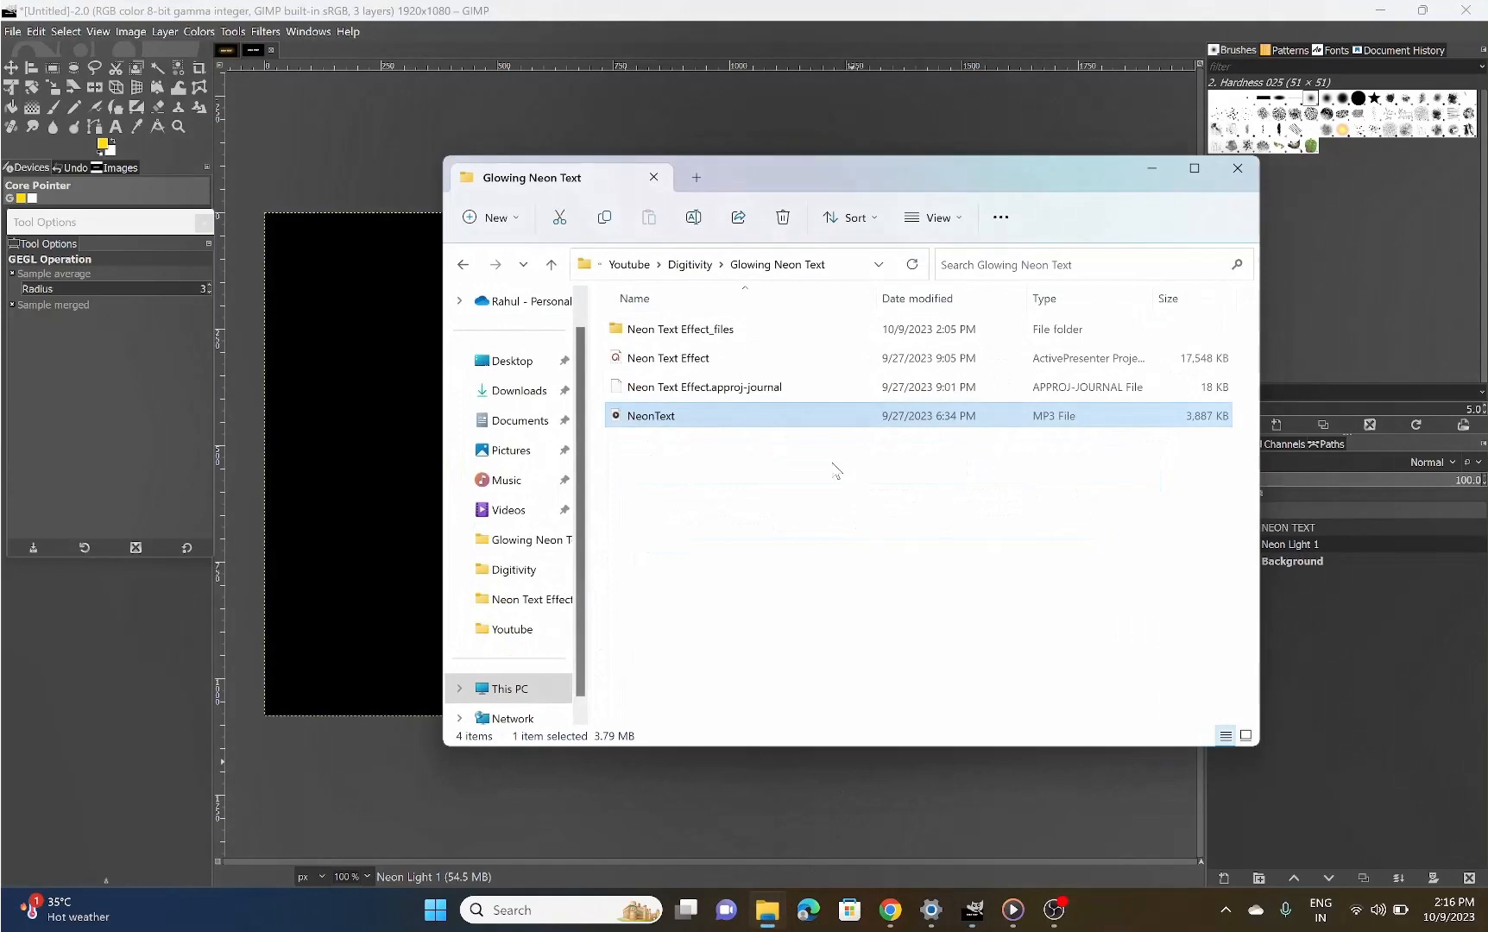
{"action": "left_click", "coordinate": [501, 391]}
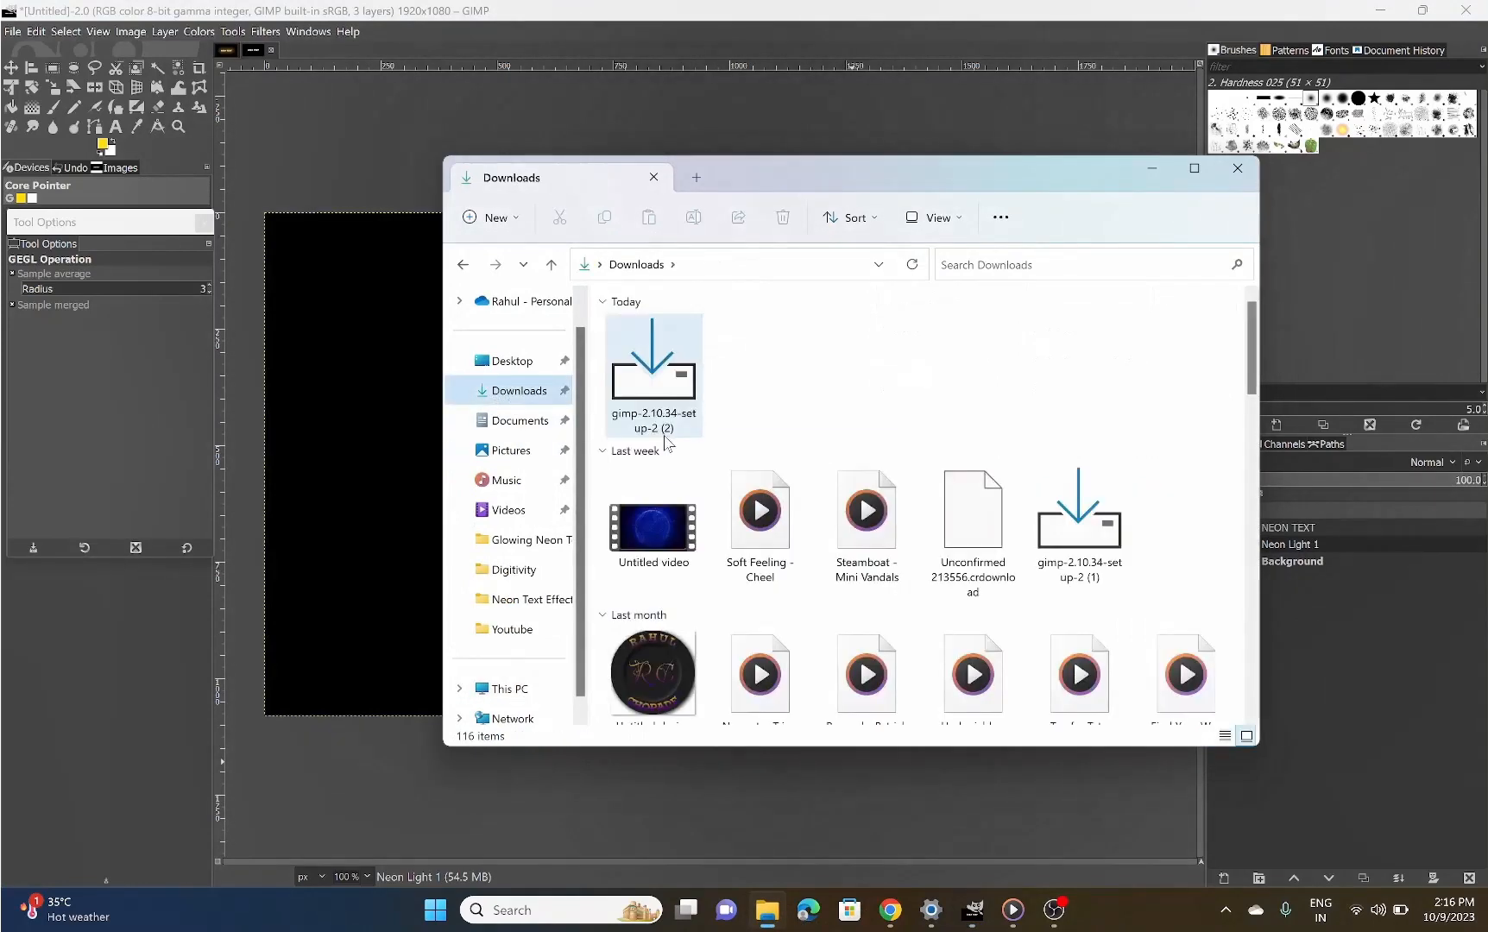
{"action": "scroll", "coordinate": [690, 410], "scroll_direction": "down", "scroll_amount": 2}
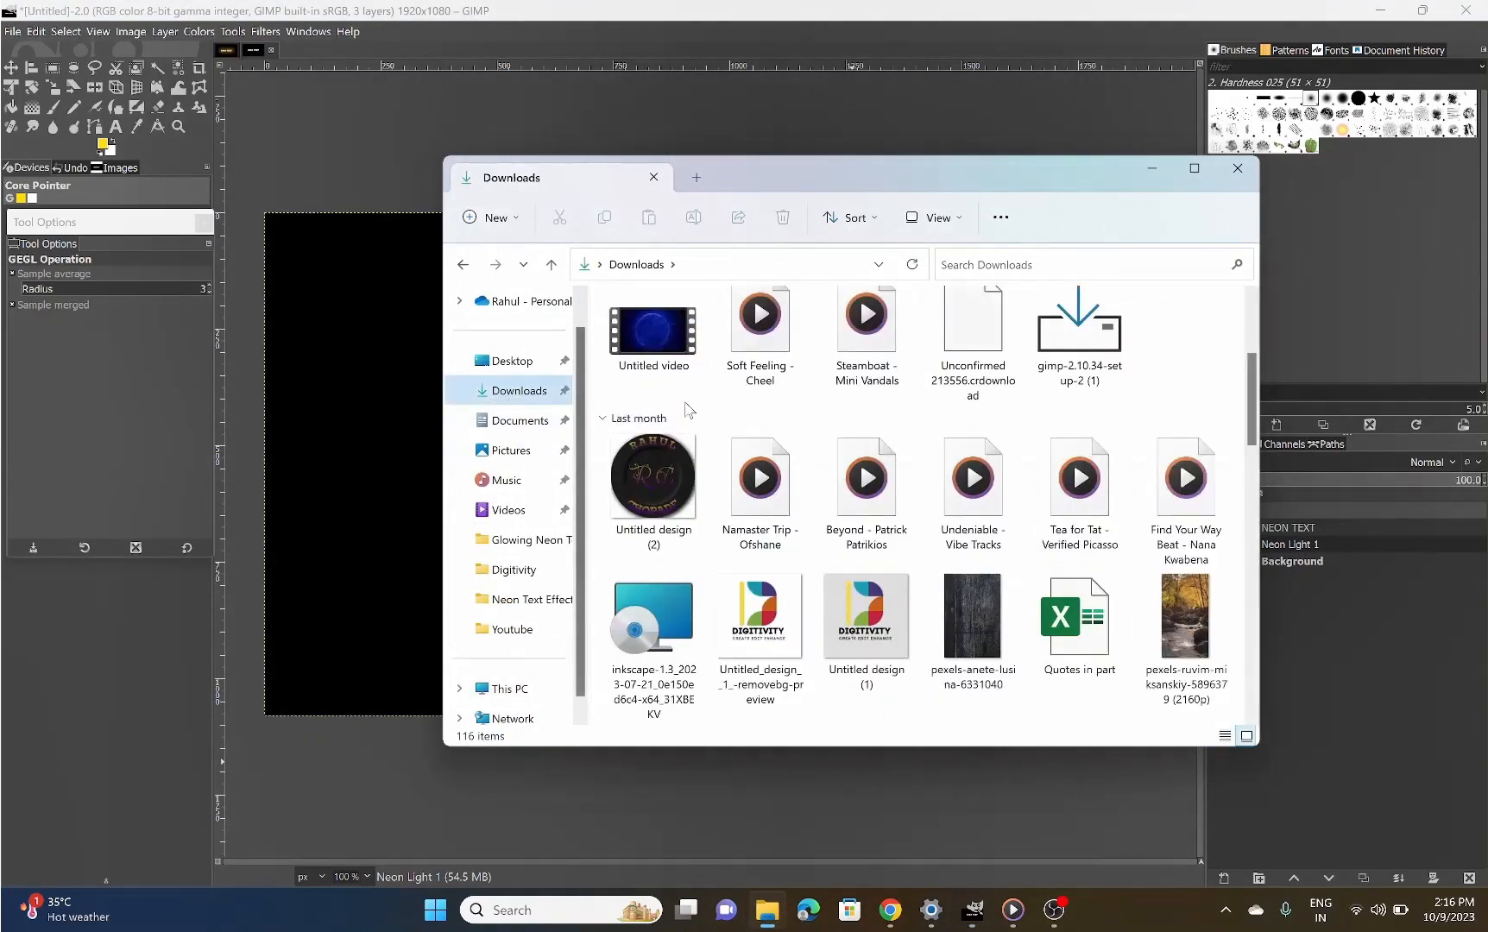
{"action": "scroll", "coordinate": [689, 410], "scroll_direction": "down", "scroll_amount": 2}
{"action": "scroll", "coordinate": [689, 410], "scroll_direction": "down", "scroll_amount": 1}
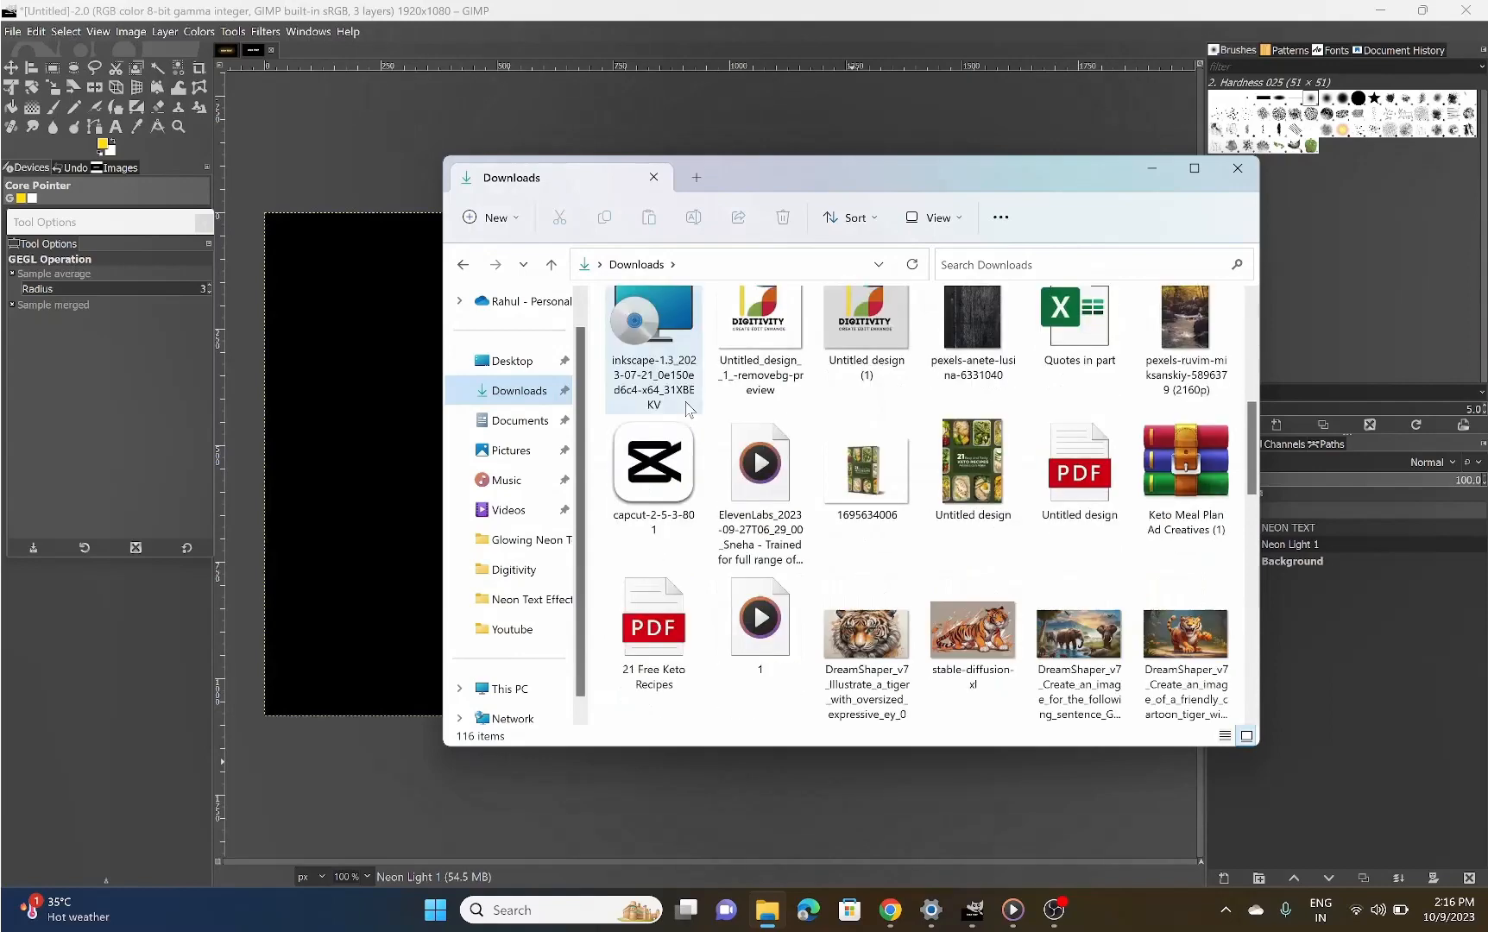
{"action": "scroll", "coordinate": [689, 407], "scroll_direction": "up", "scroll_amount": 2}
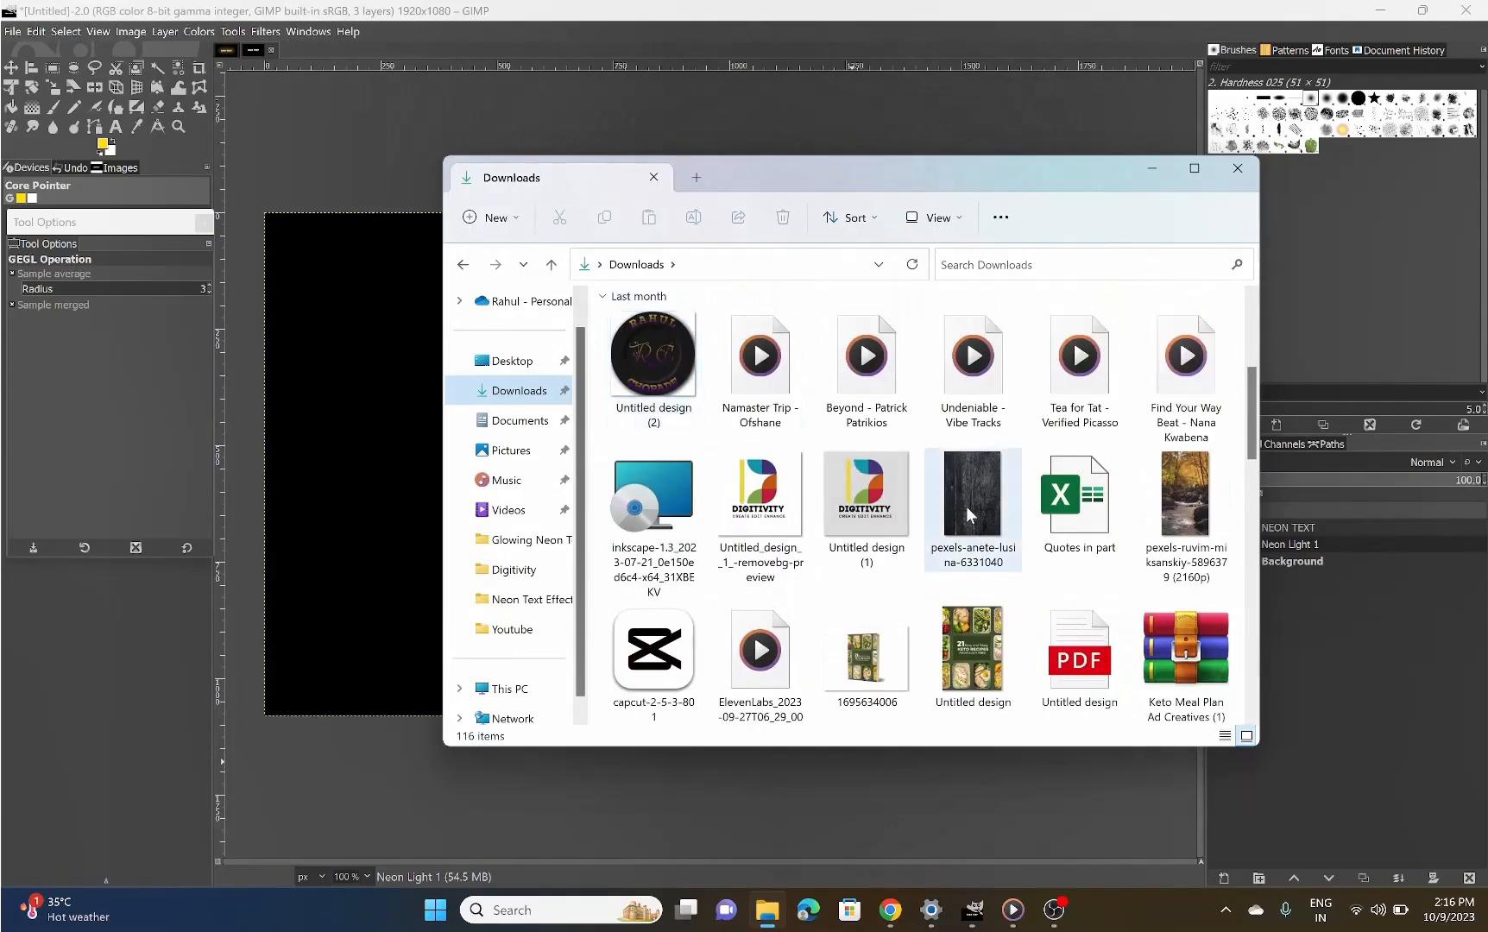
{"action": "left_click_drag", "start_coordinate": [965, 497], "coordinate": [384, 354]}
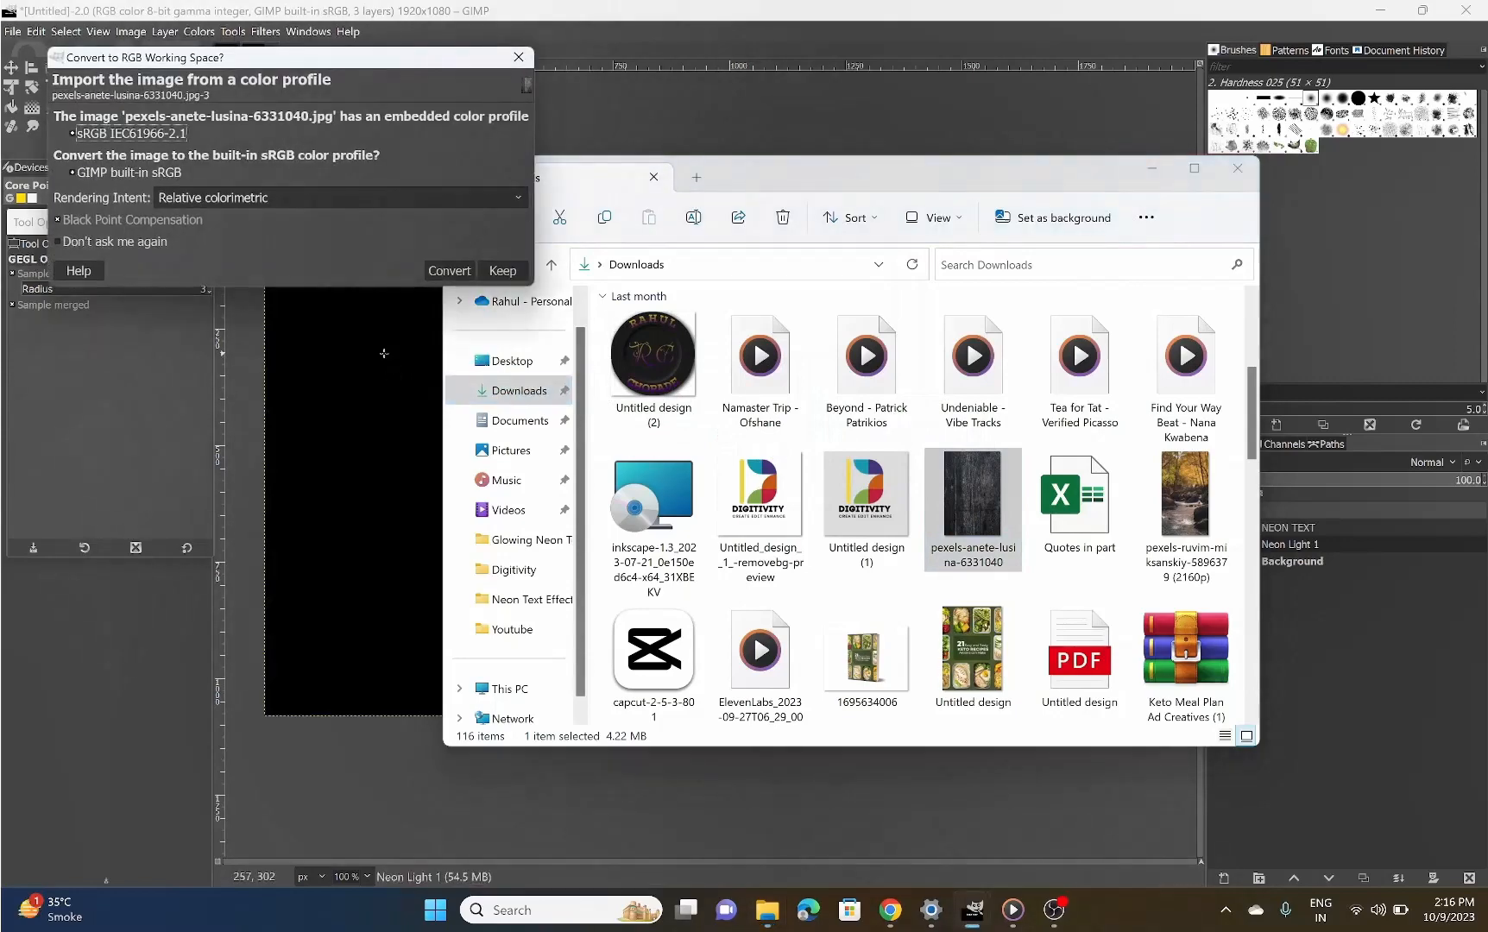
{"action": "left_click", "coordinate": [447, 271]}
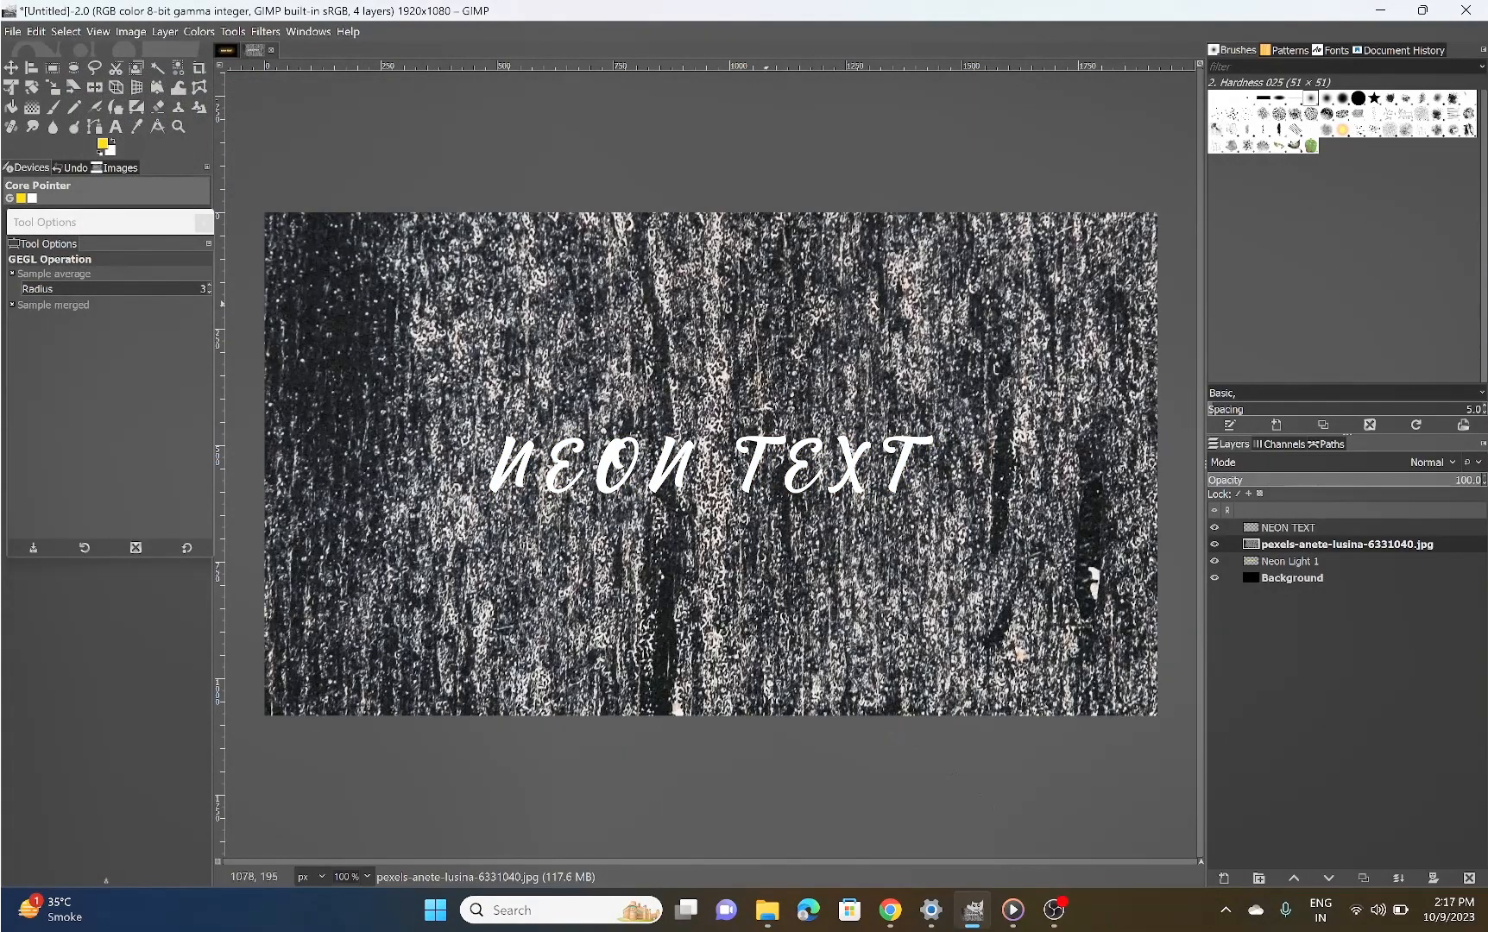
Step: Rotate the imported wood texture layer by 90 degrees
{"action": "left_click", "coordinate": [35, 90]}
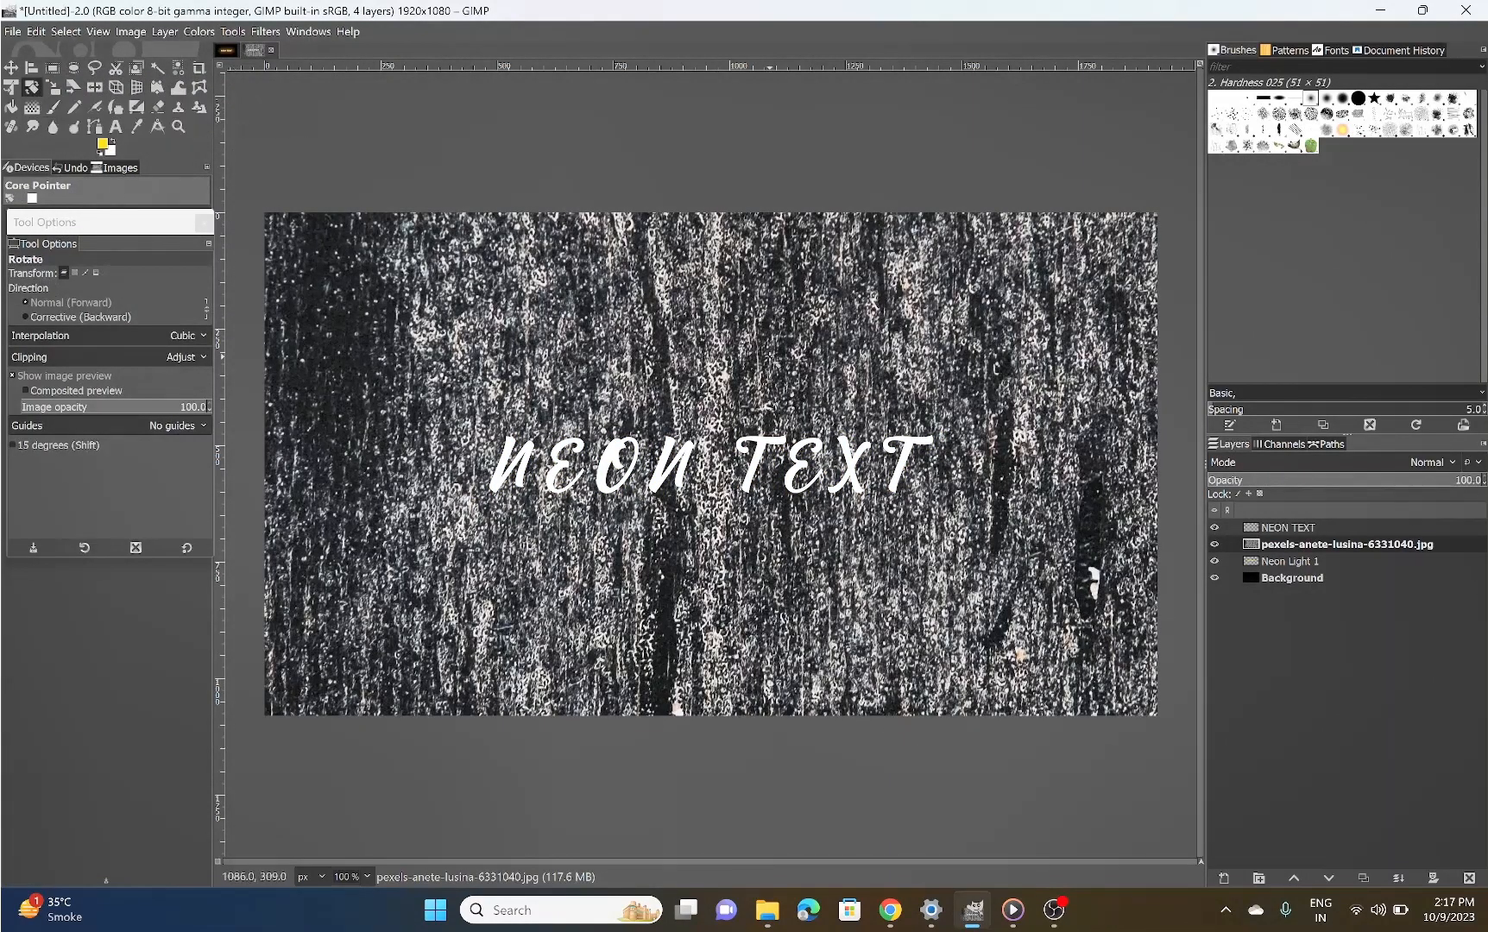
{"action": "left_click", "coordinate": [771, 356]}
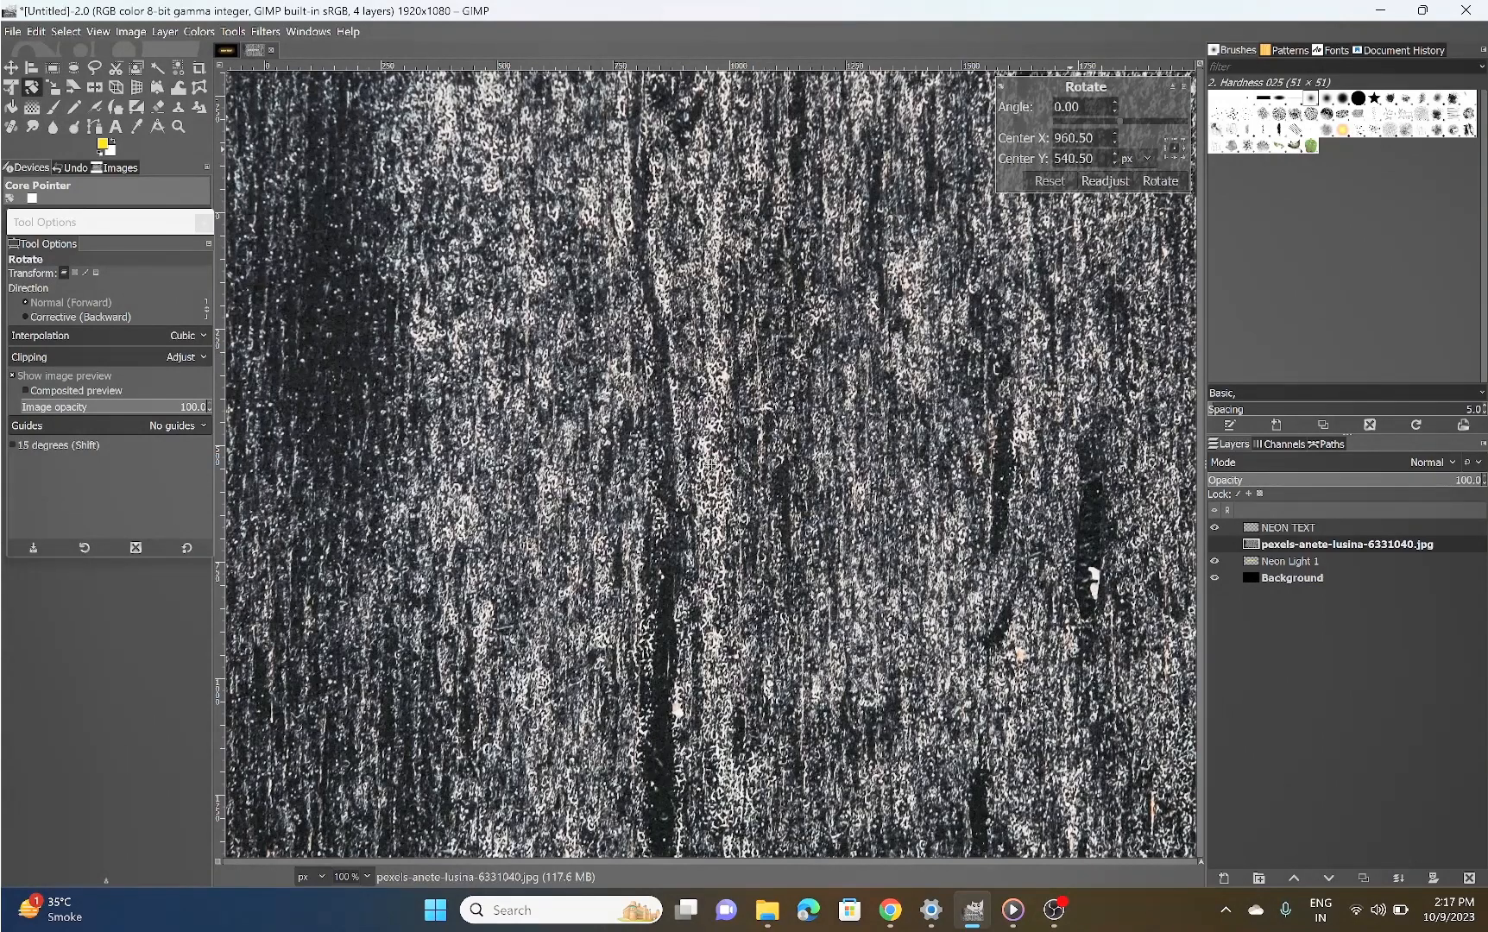
{"action": "left_click_drag", "start_coordinate": [1085, 105], "coordinate": [1053, 107]}
{"action": "type", "text": "90"}
{"action": "left_click", "coordinate": [1151, 180]}
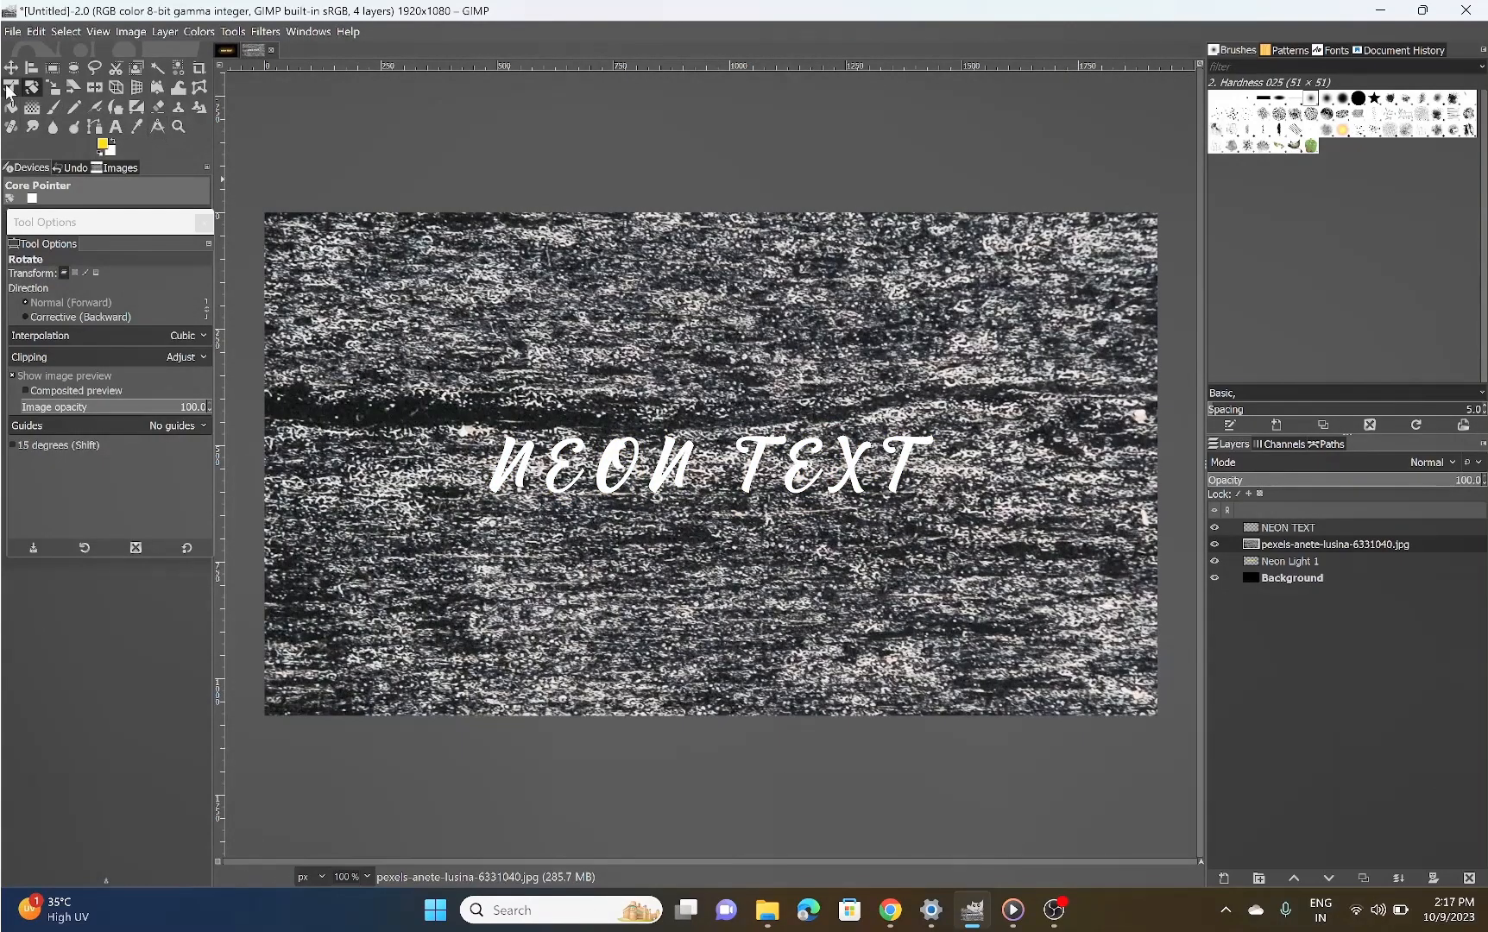
Step: Scale the wood texture layer down proportionally to about 2029 × 1353 px so that it just covers the canvas
{"action": "left_click", "coordinate": [54, 86]}
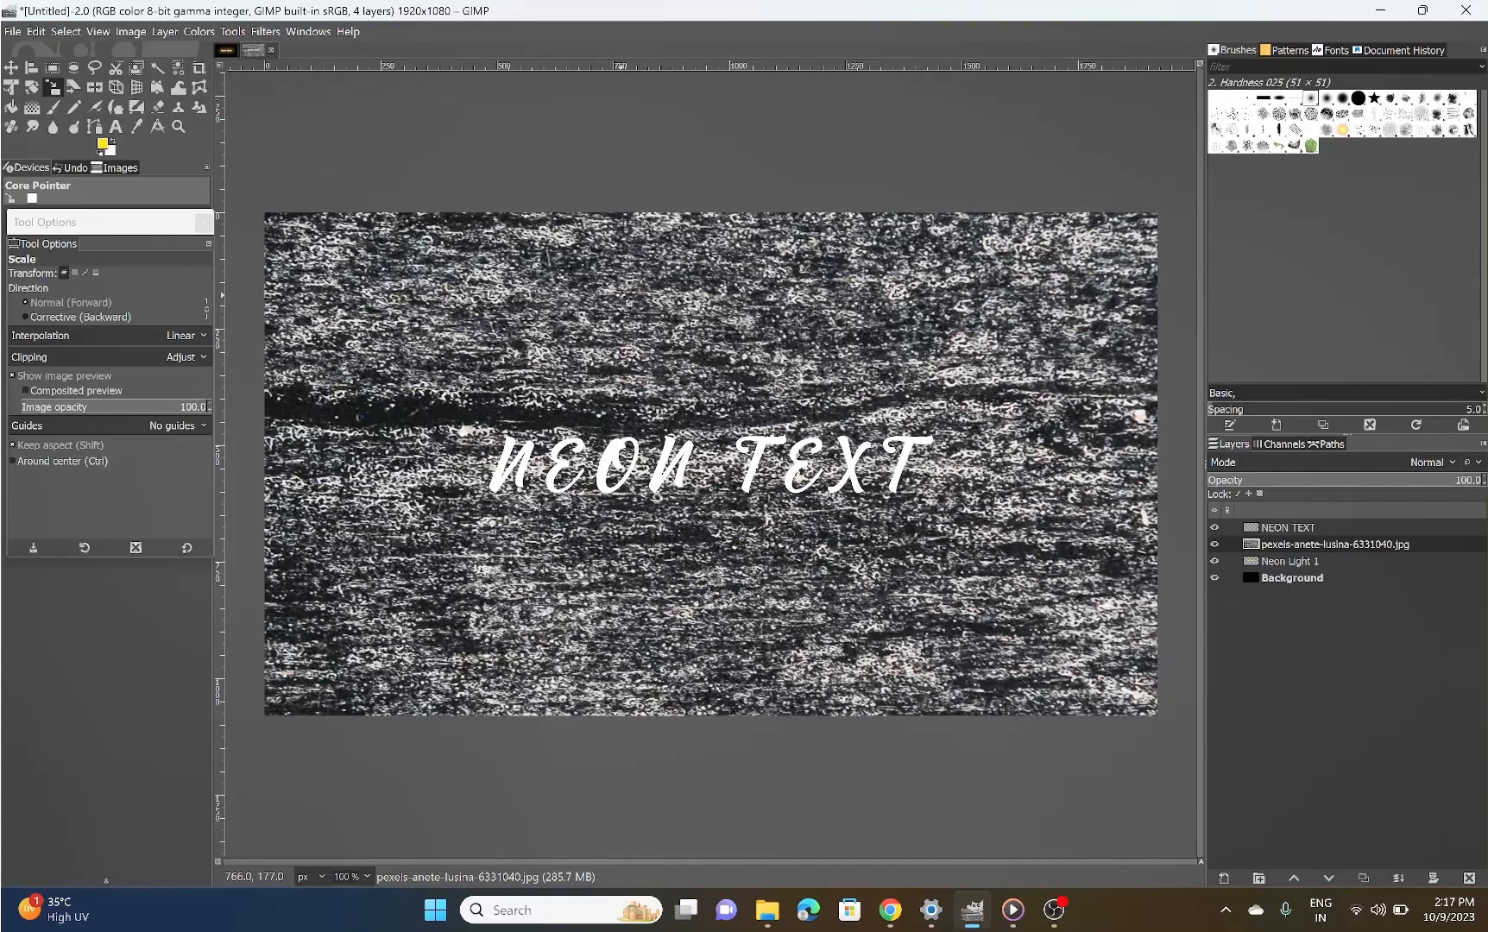
{"action": "scroll", "coordinate": [620, 294], "scroll_direction": "down", "scroll_amount": 2}
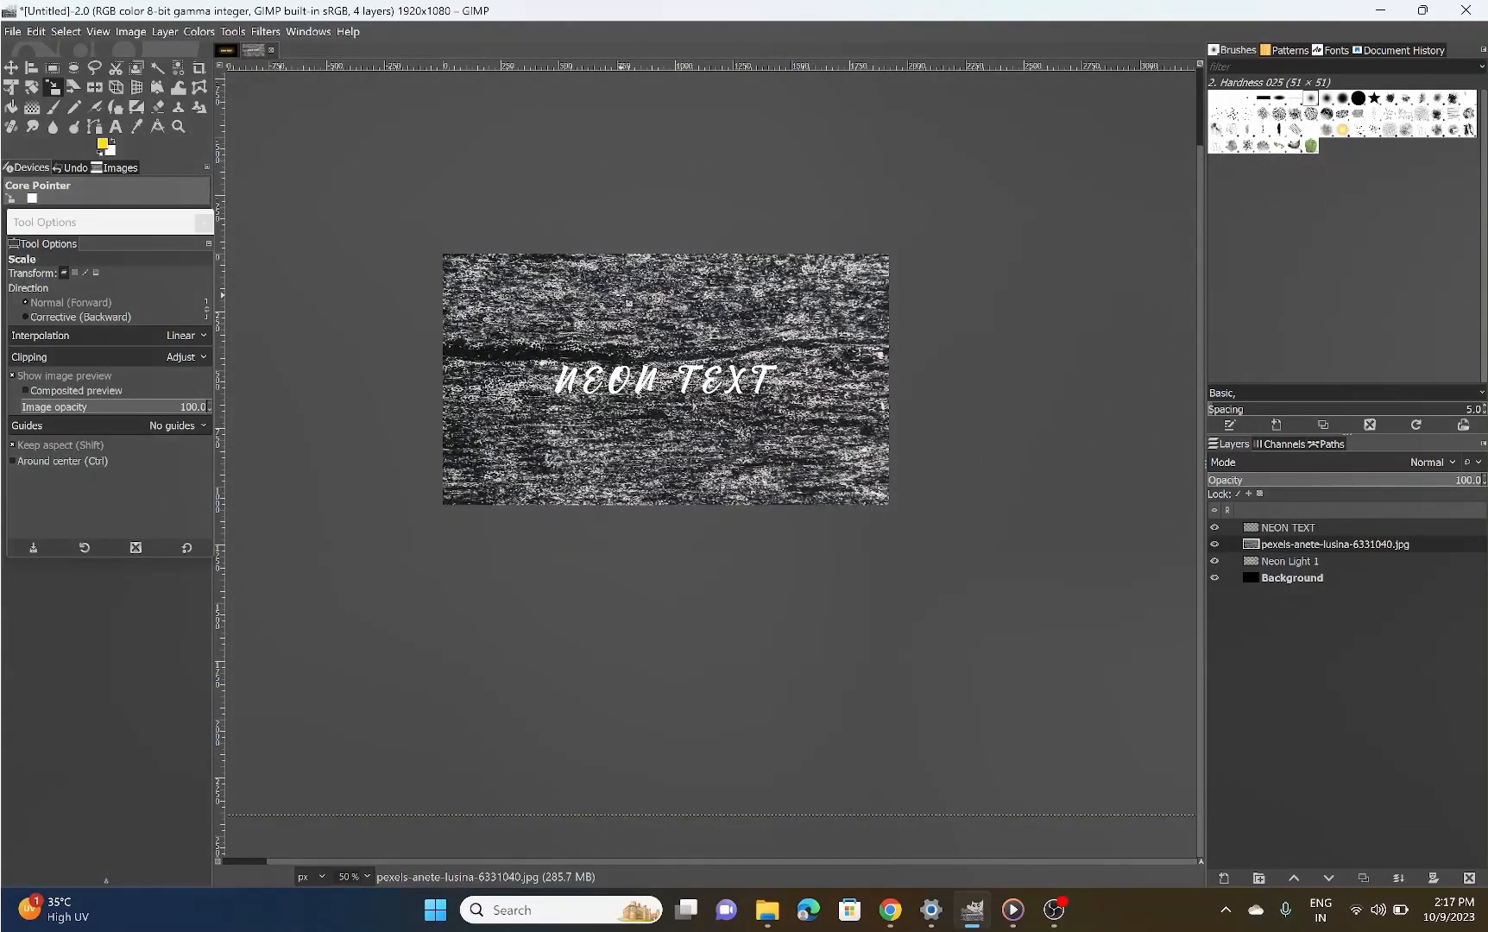
{"action": "left_click", "coordinate": [629, 302]}
{"action": "scroll", "coordinate": [629, 303], "scroll_direction": "down", "scroll_amount": 2}
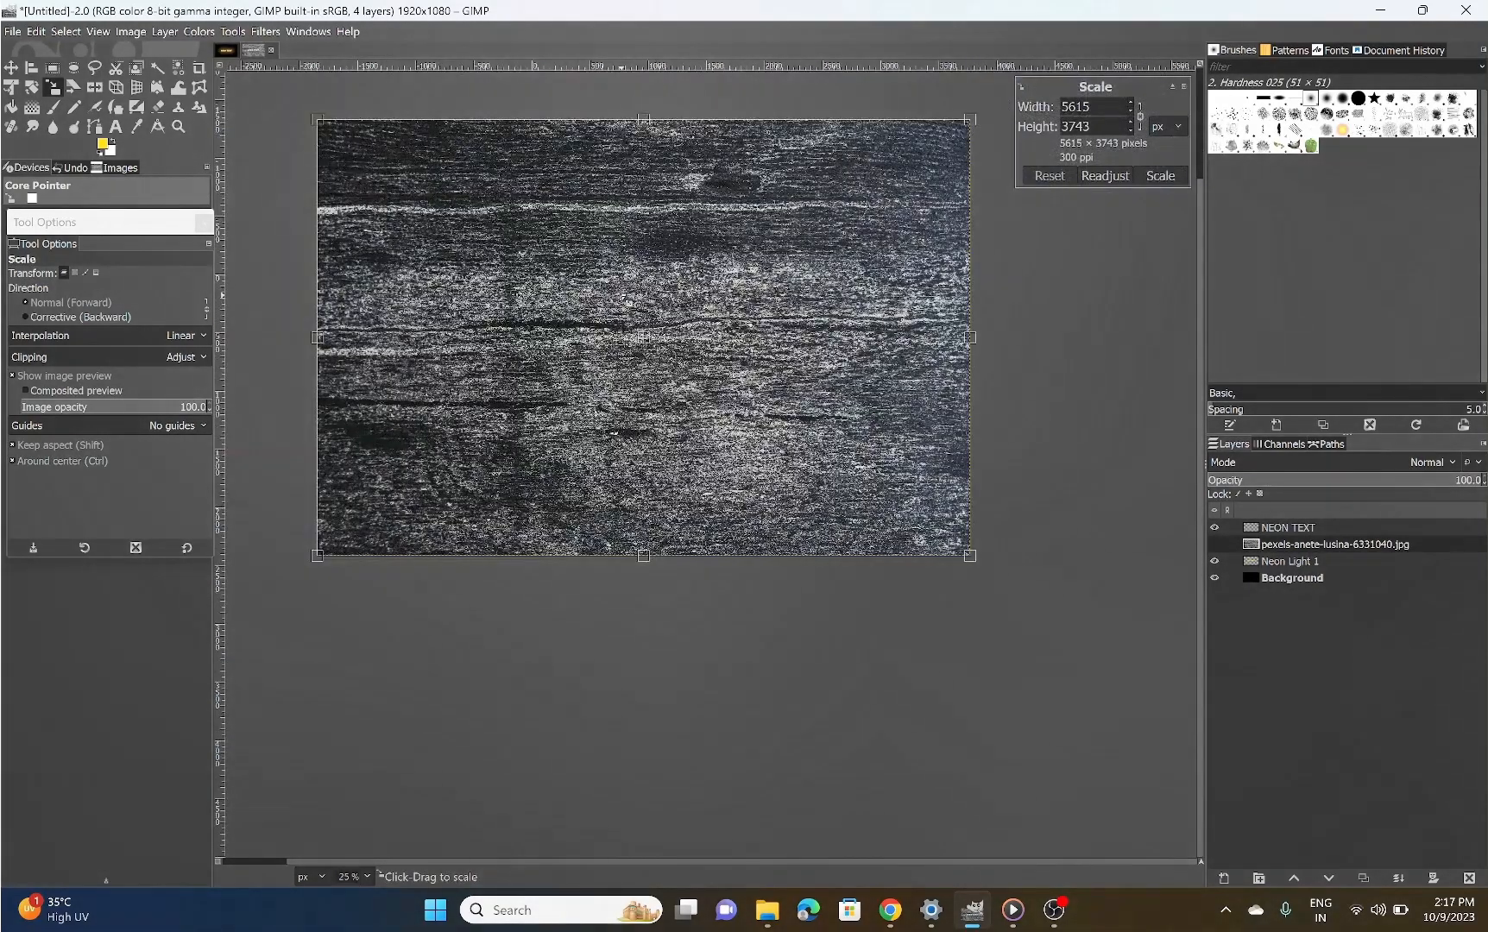
{"action": "scroll", "coordinate": [629, 302], "scroll_direction": "down", "scroll_amount": 1}
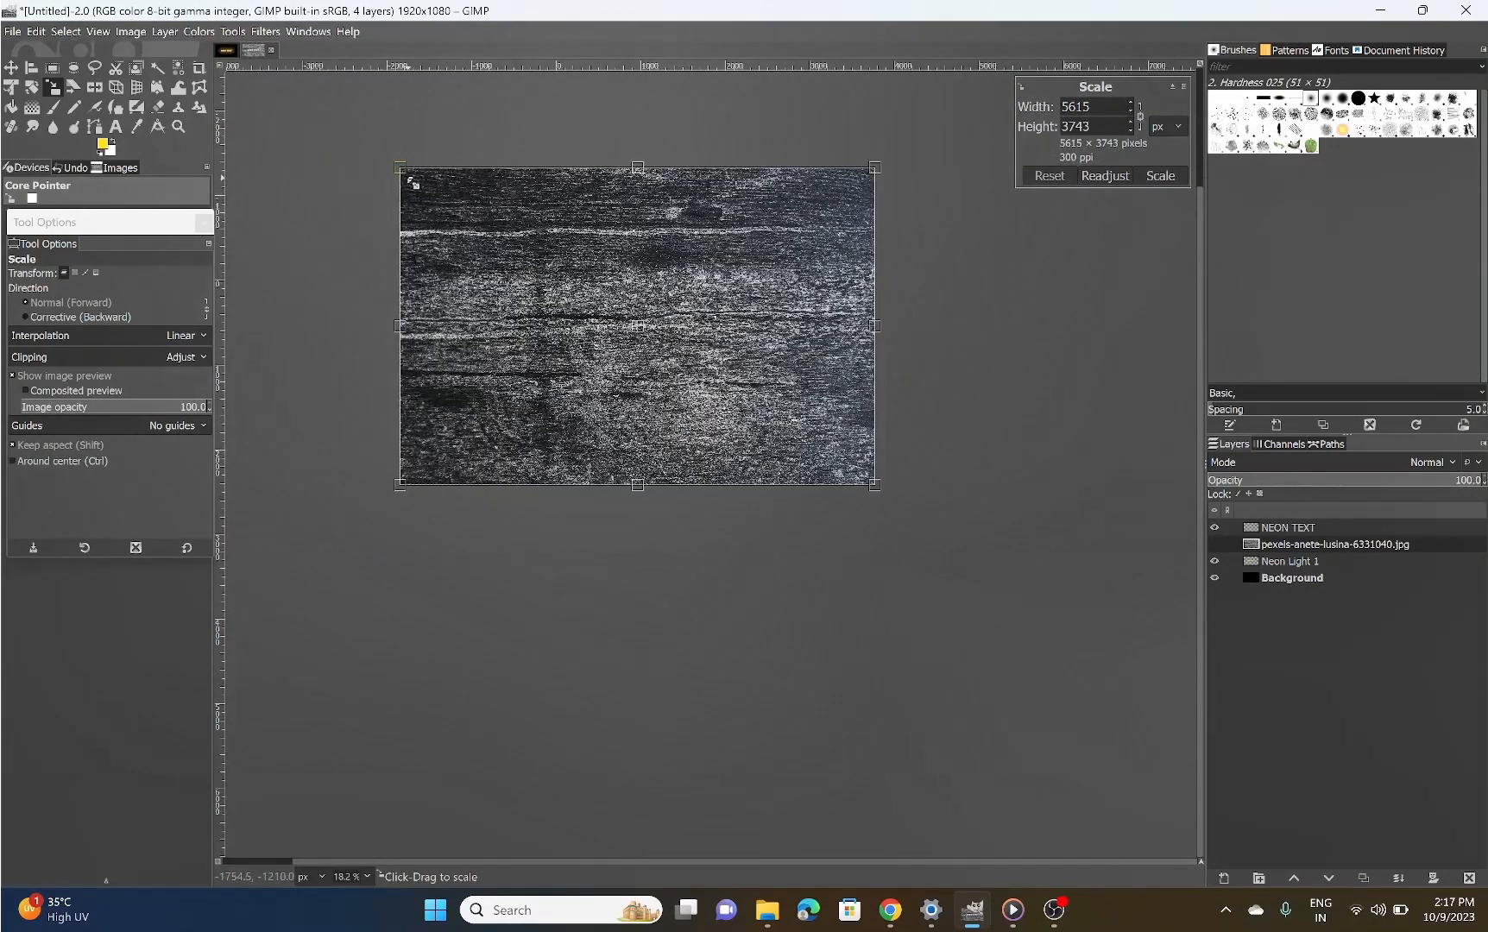
{"action": "left_click_drag", "start_coordinate": [407, 177], "coordinate": [557, 286]}
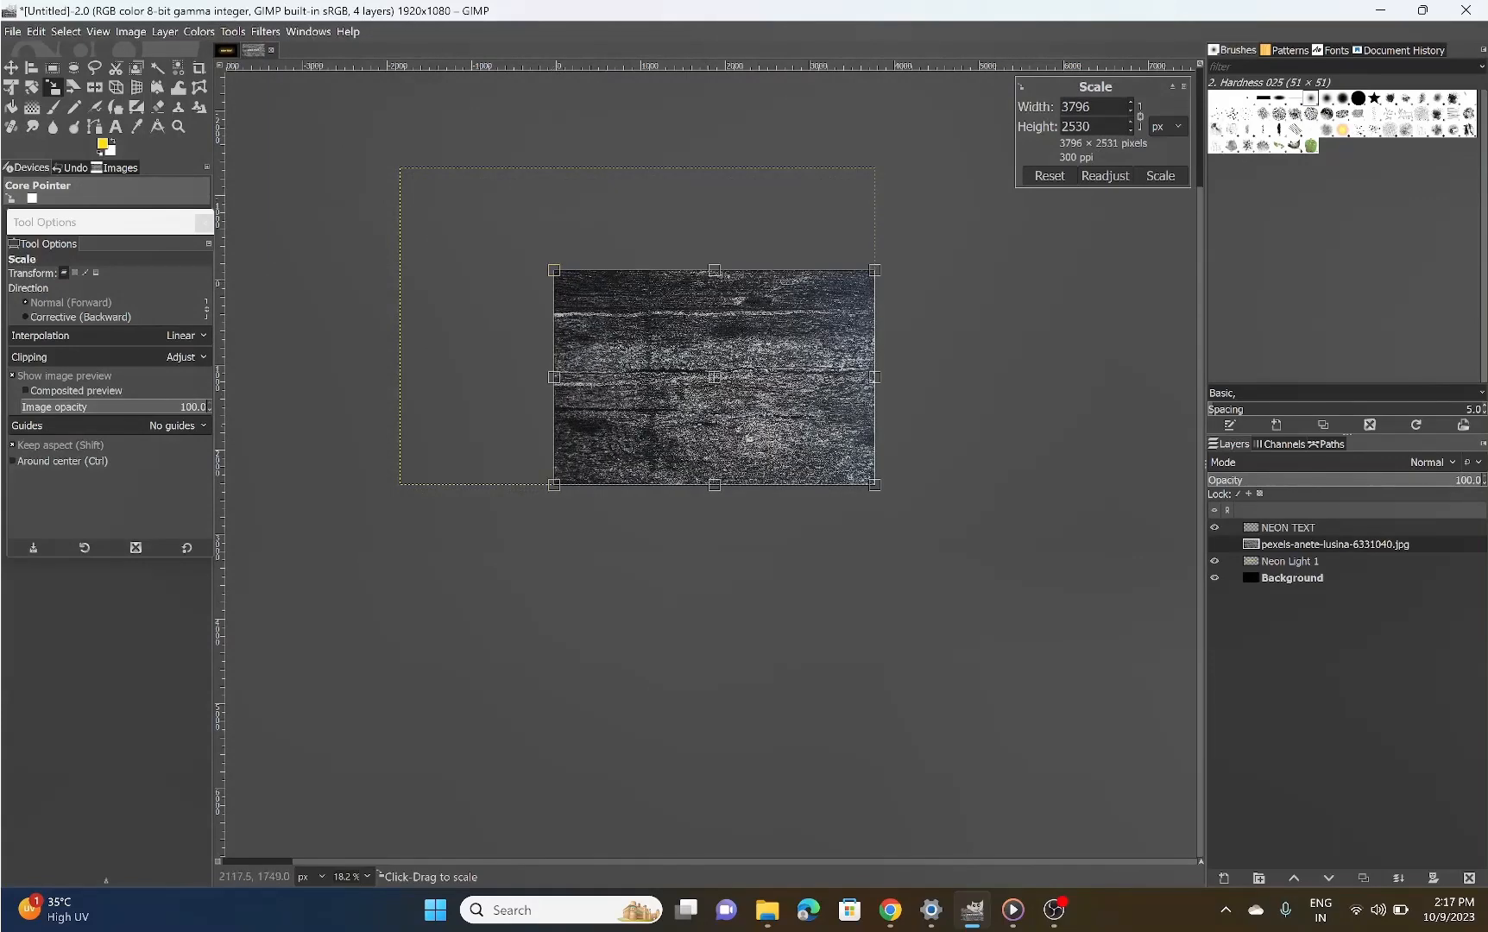
{"action": "left_click_drag", "start_coordinate": [872, 485], "coordinate": [700, 409]}
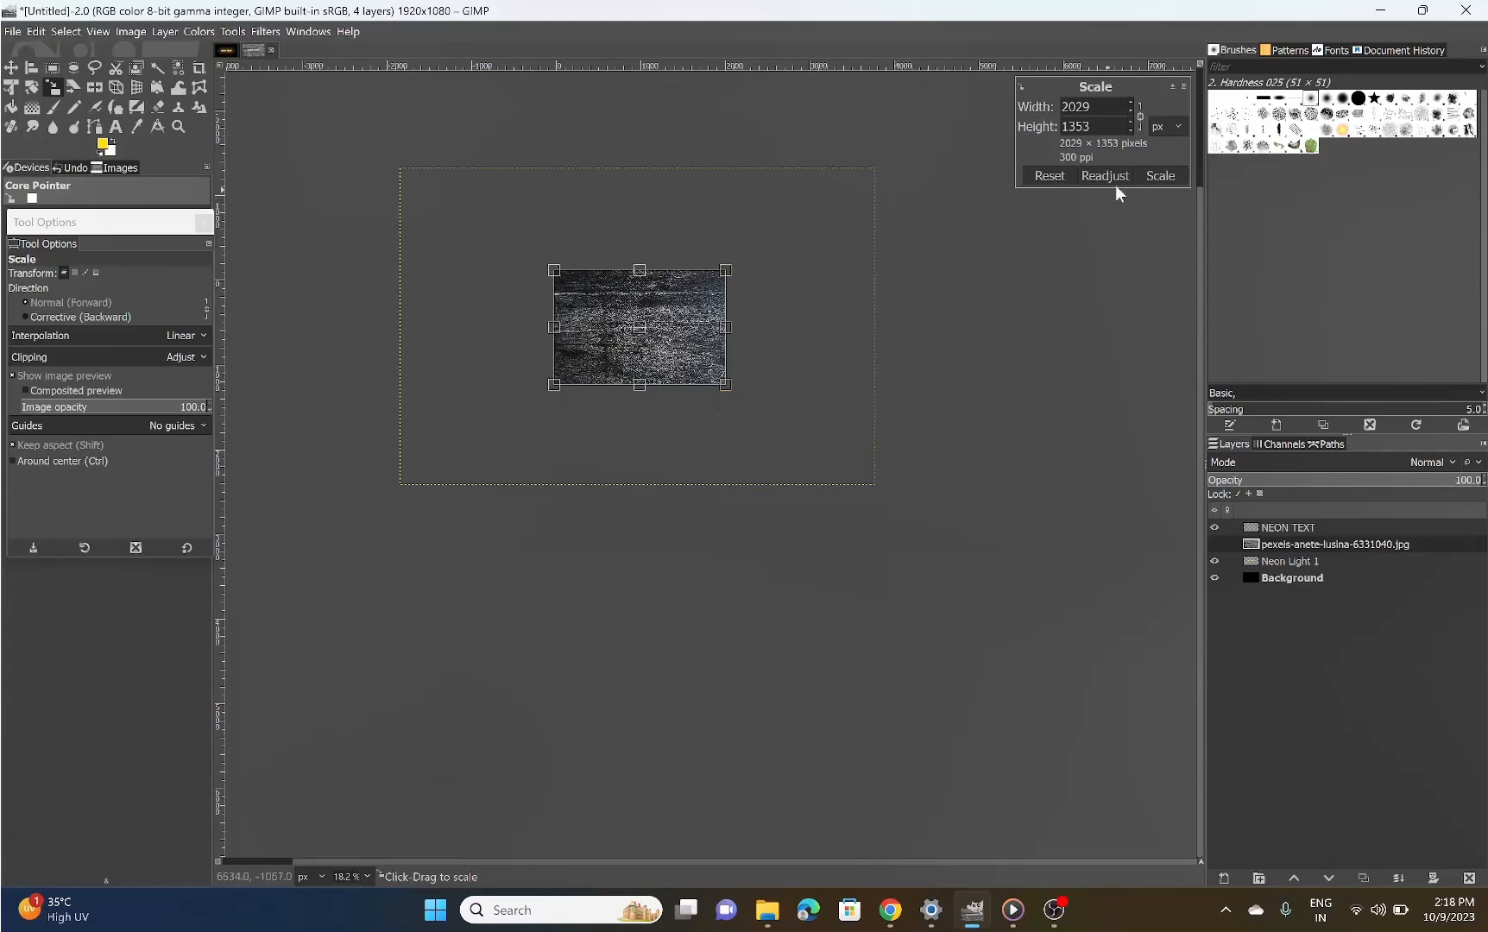
{"action": "left_click", "coordinate": [1155, 179]}
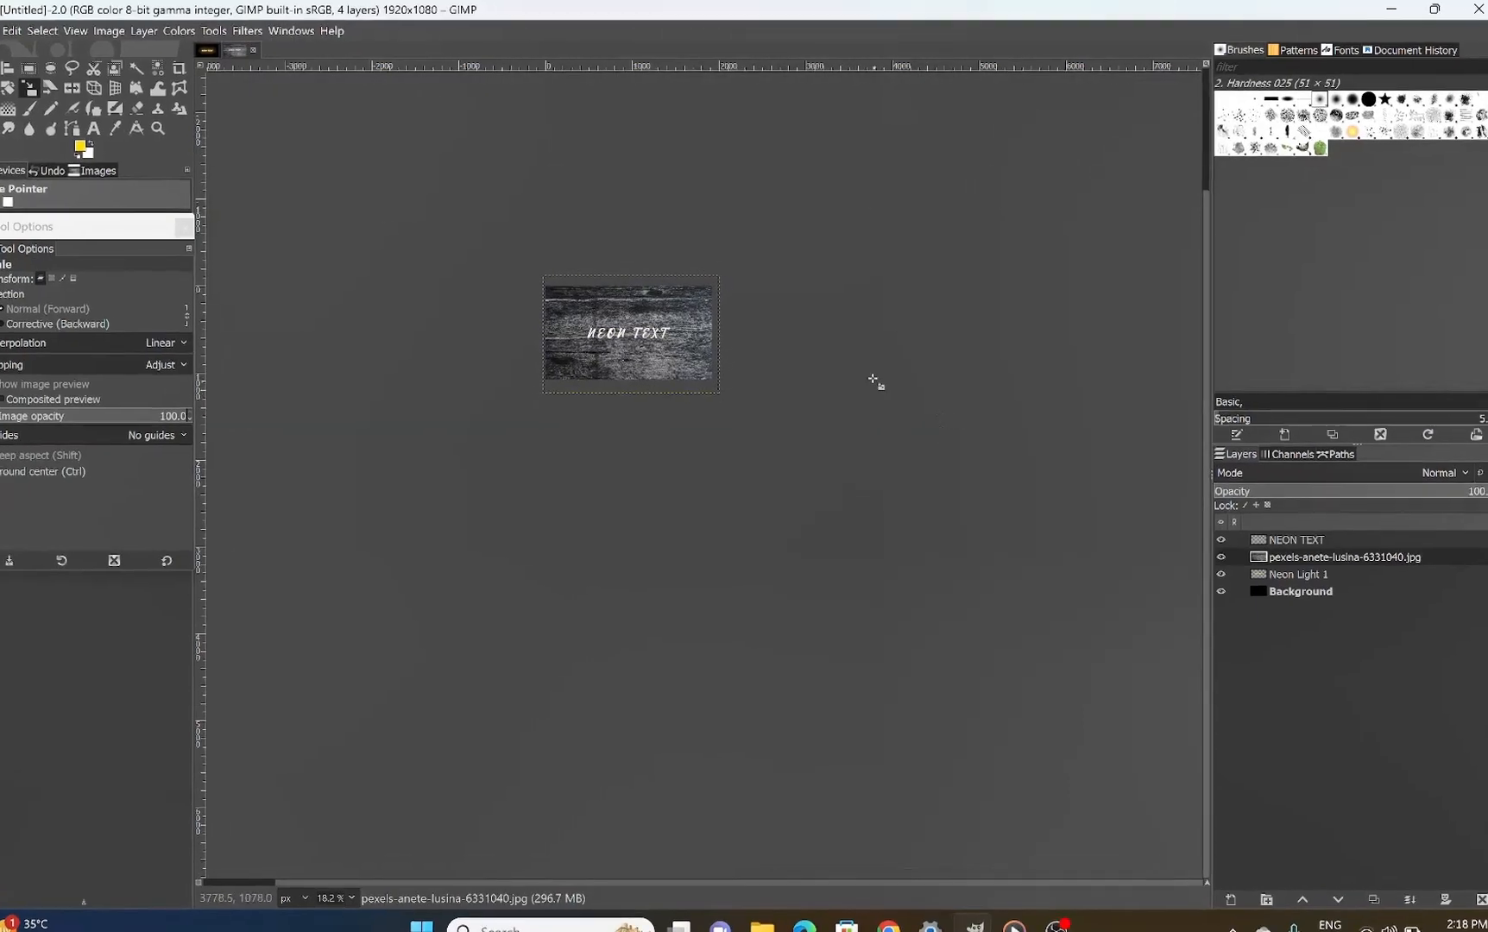
{"action": "left_click", "coordinate": [1402, 68]}
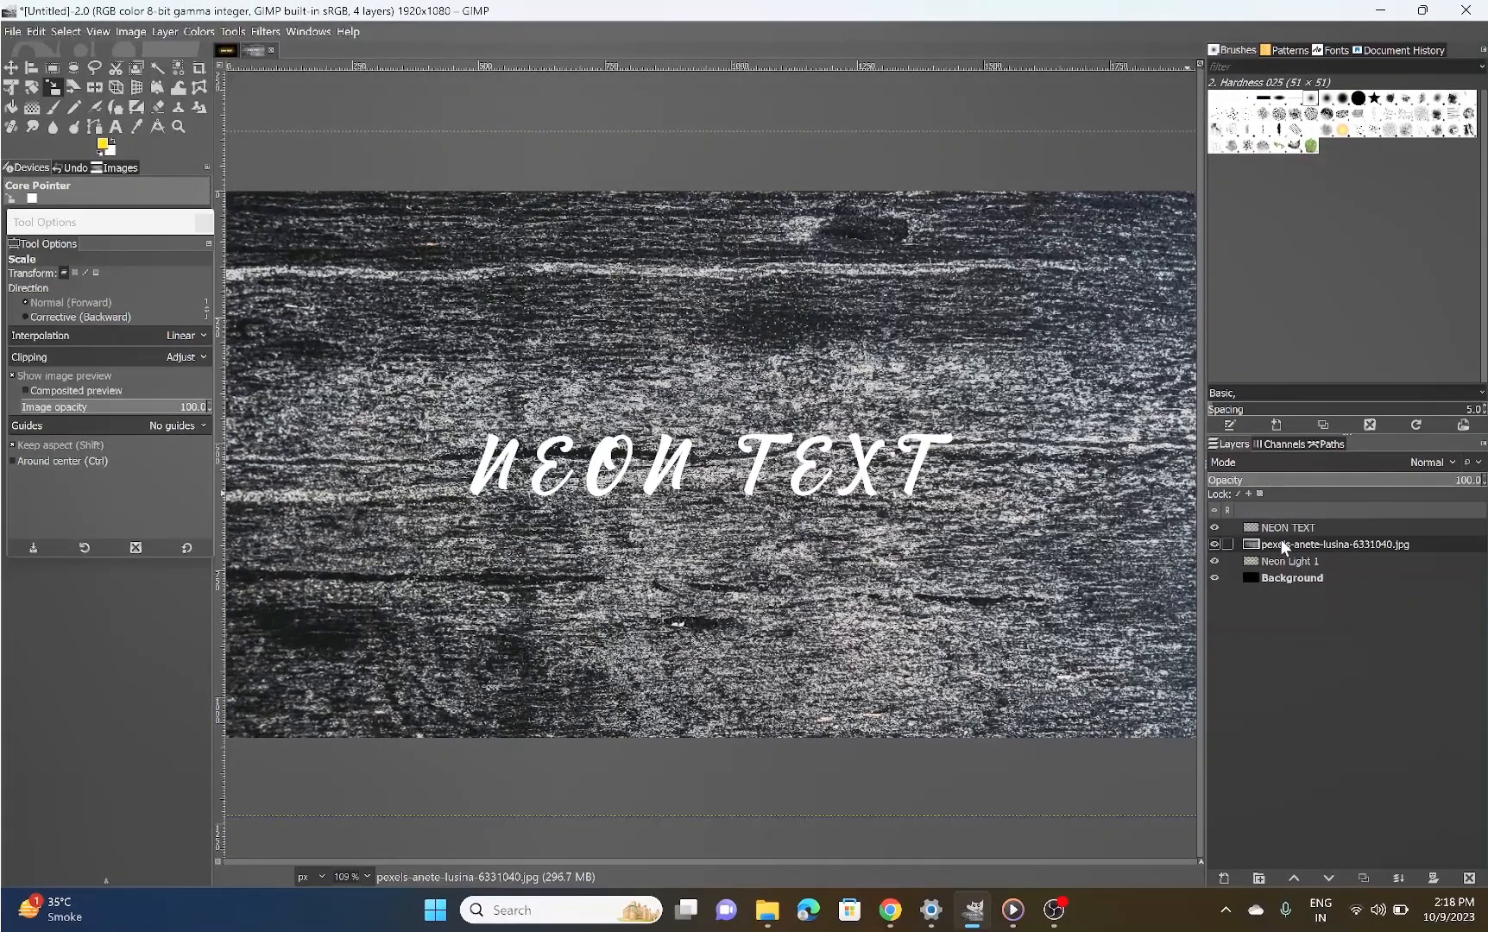
Step: Fit the wood texture layer's boundary to the image size and move it below the Background layer
{"action": "right_click", "coordinate": [1281, 544]}
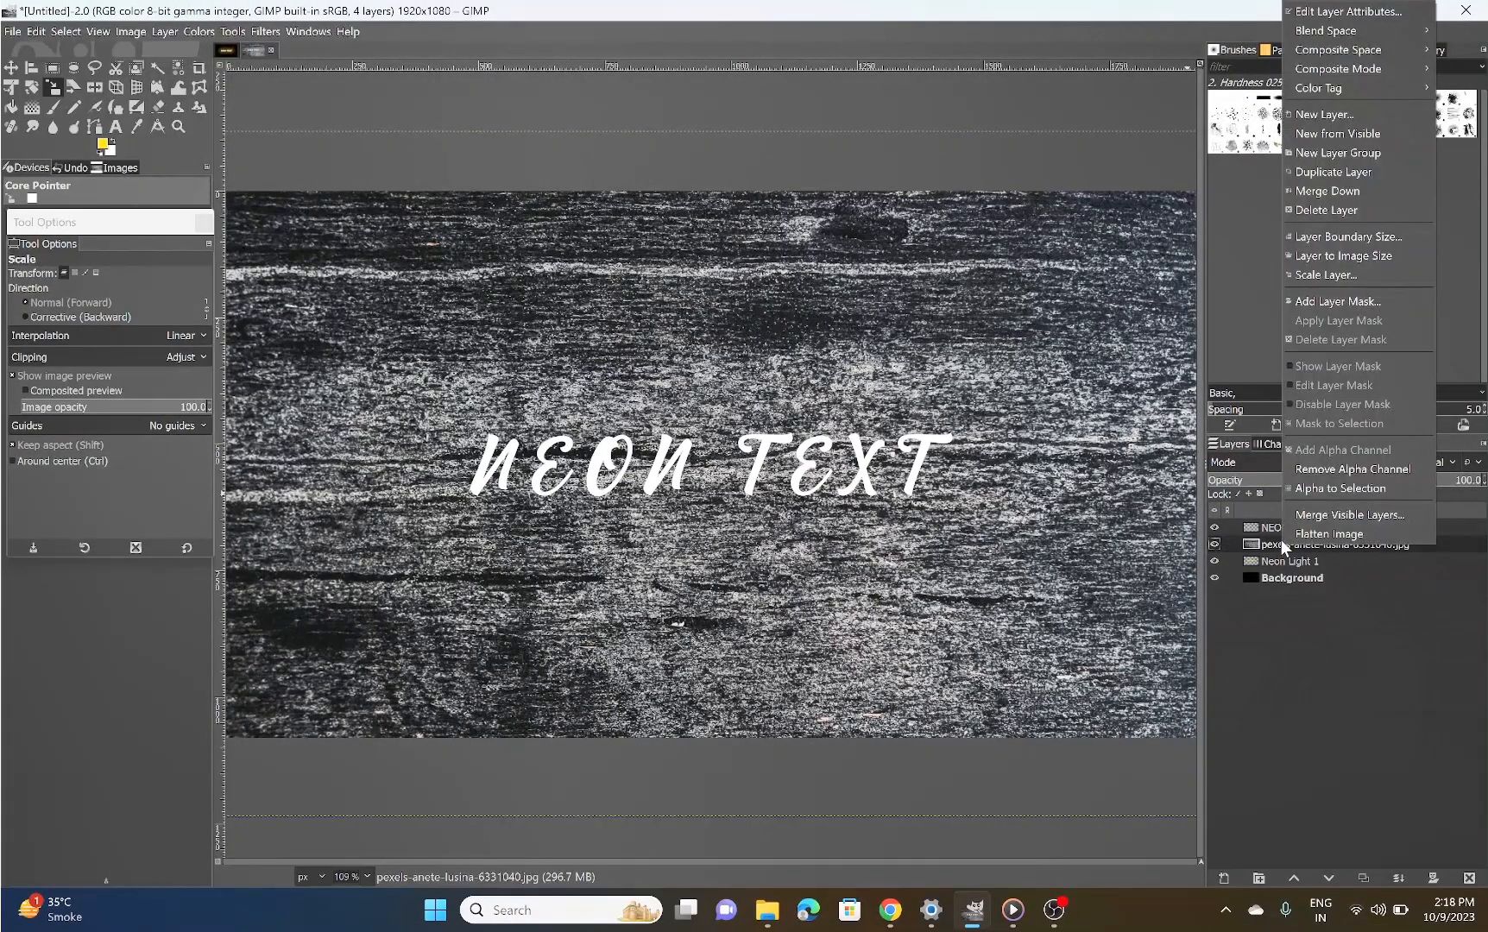
{"action": "left_click", "coordinate": [1340, 253]}
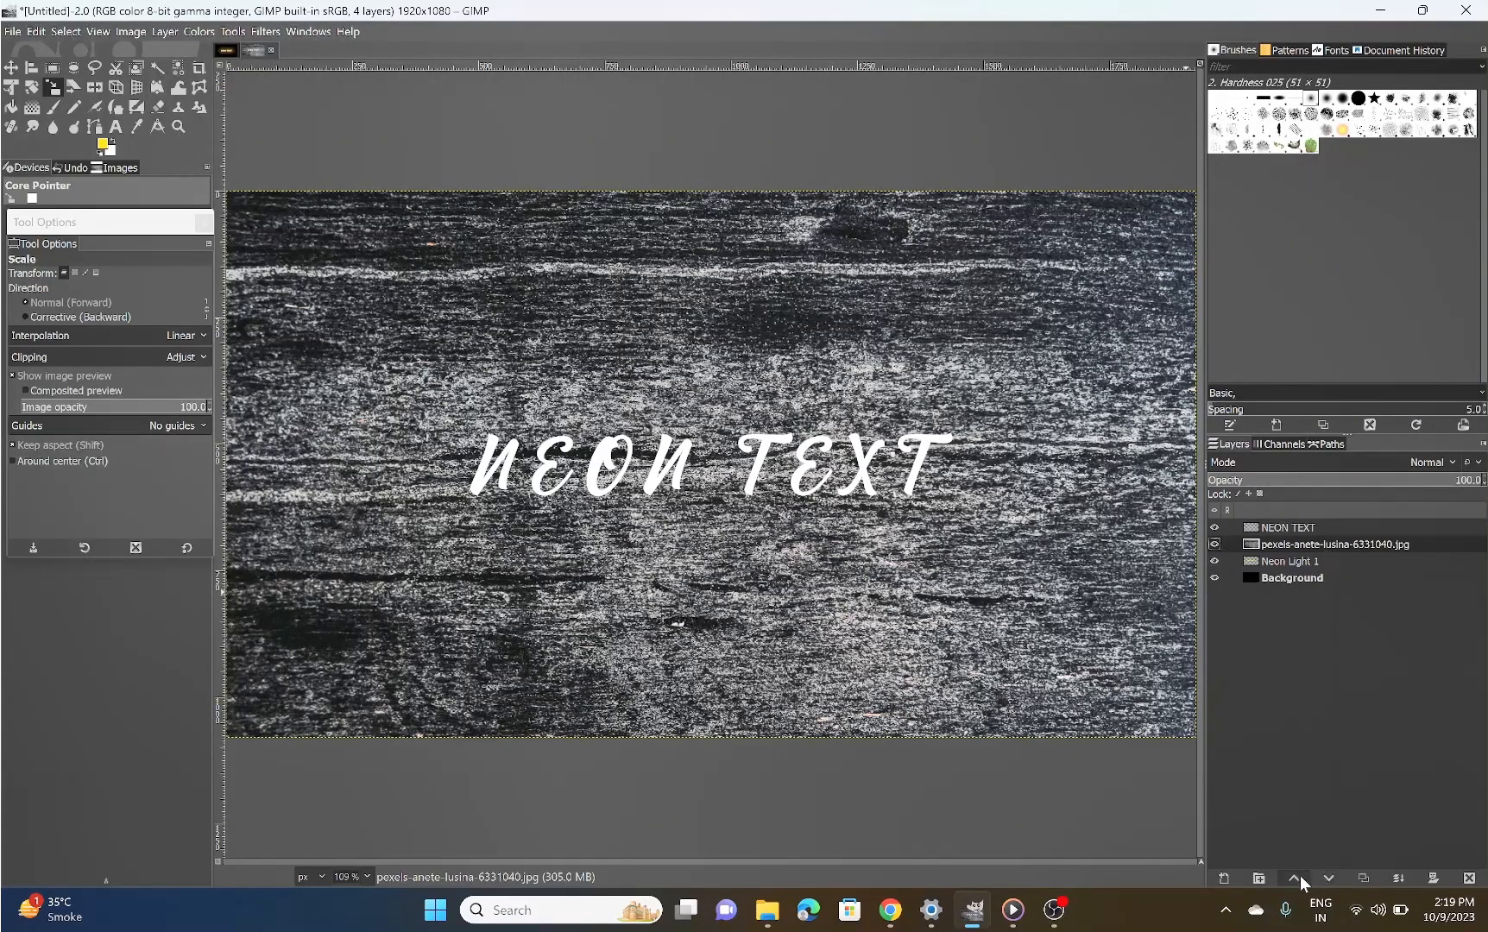
{"action": "left_click", "coordinate": [1332, 875]}
{"action": "left_click", "coordinate": [1333, 875]}
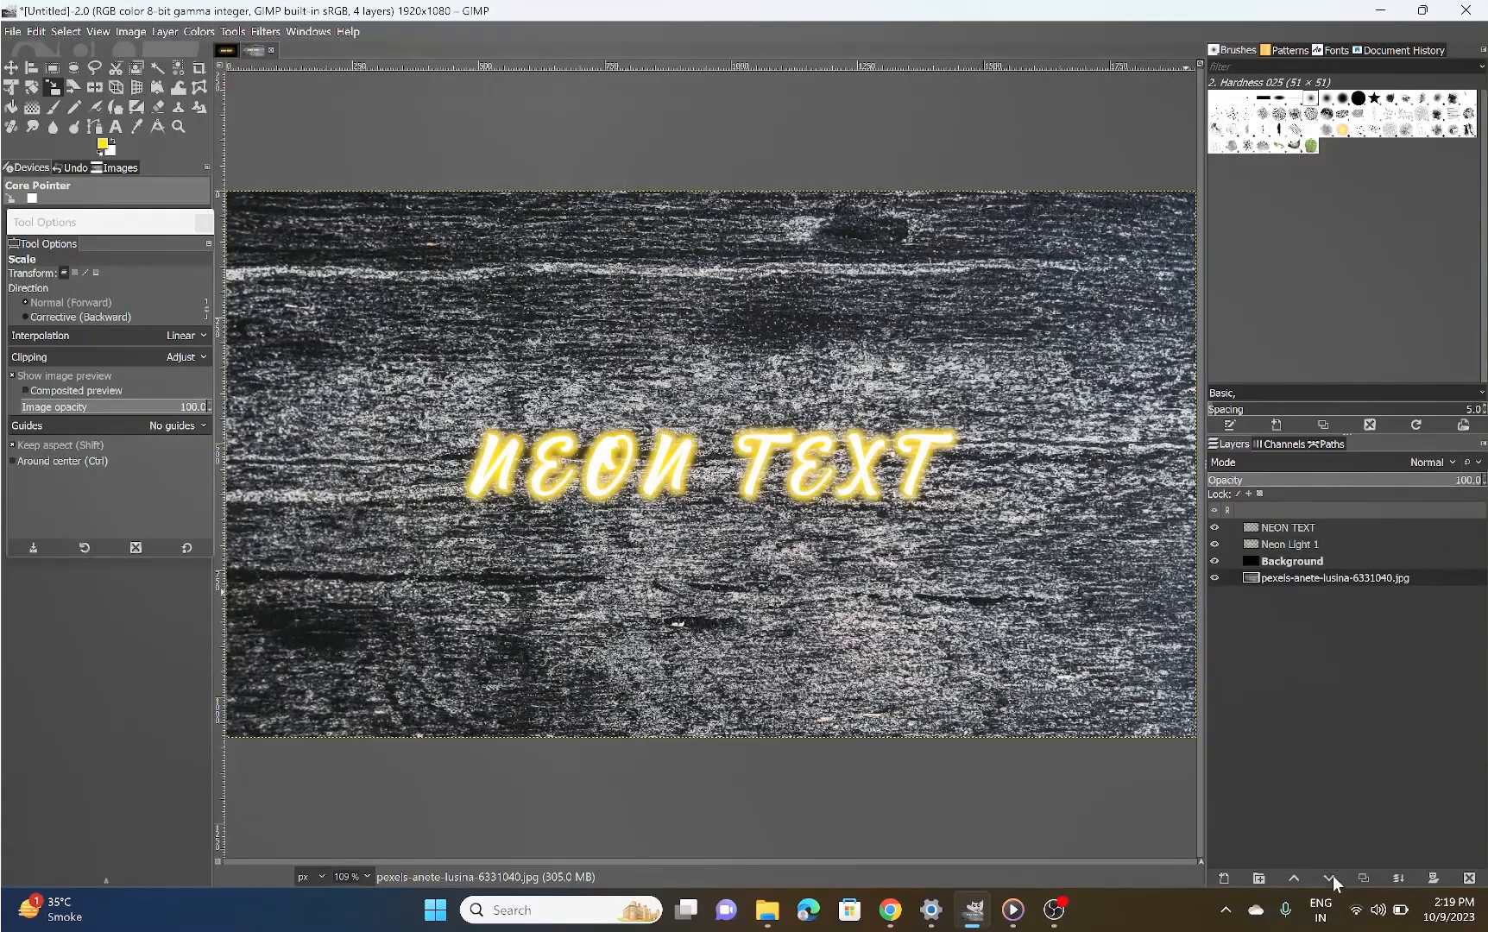
Step: Set the black Background layer's blend mode to Darken only and lower its opacity to about 88.5
{"action": "left_click", "coordinate": [1279, 559]}
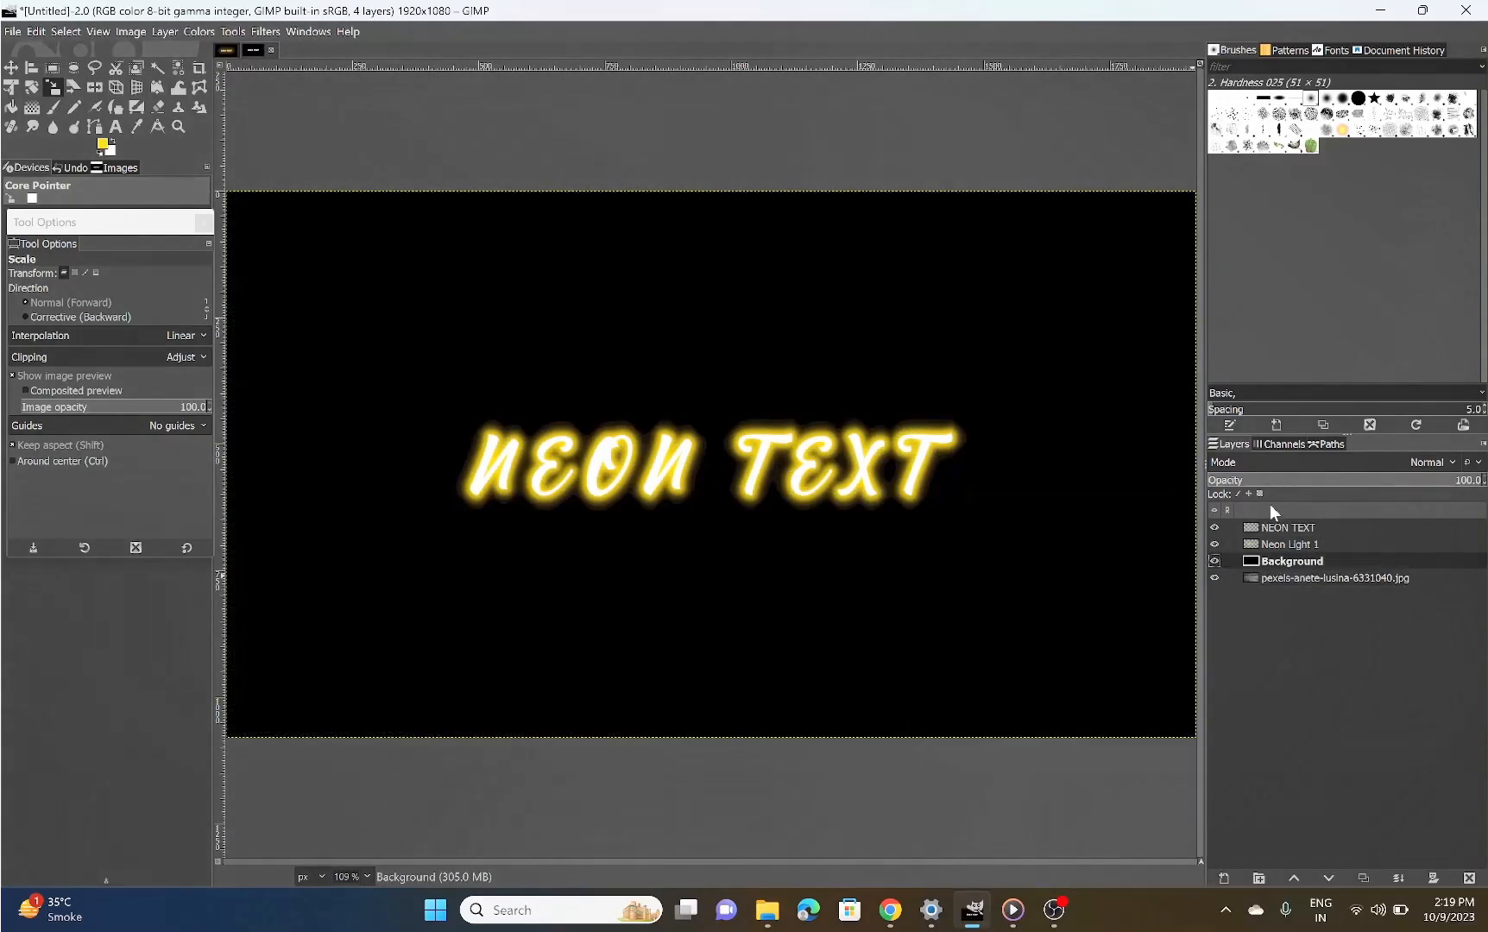
{"action": "left_click", "coordinate": [1229, 458]}
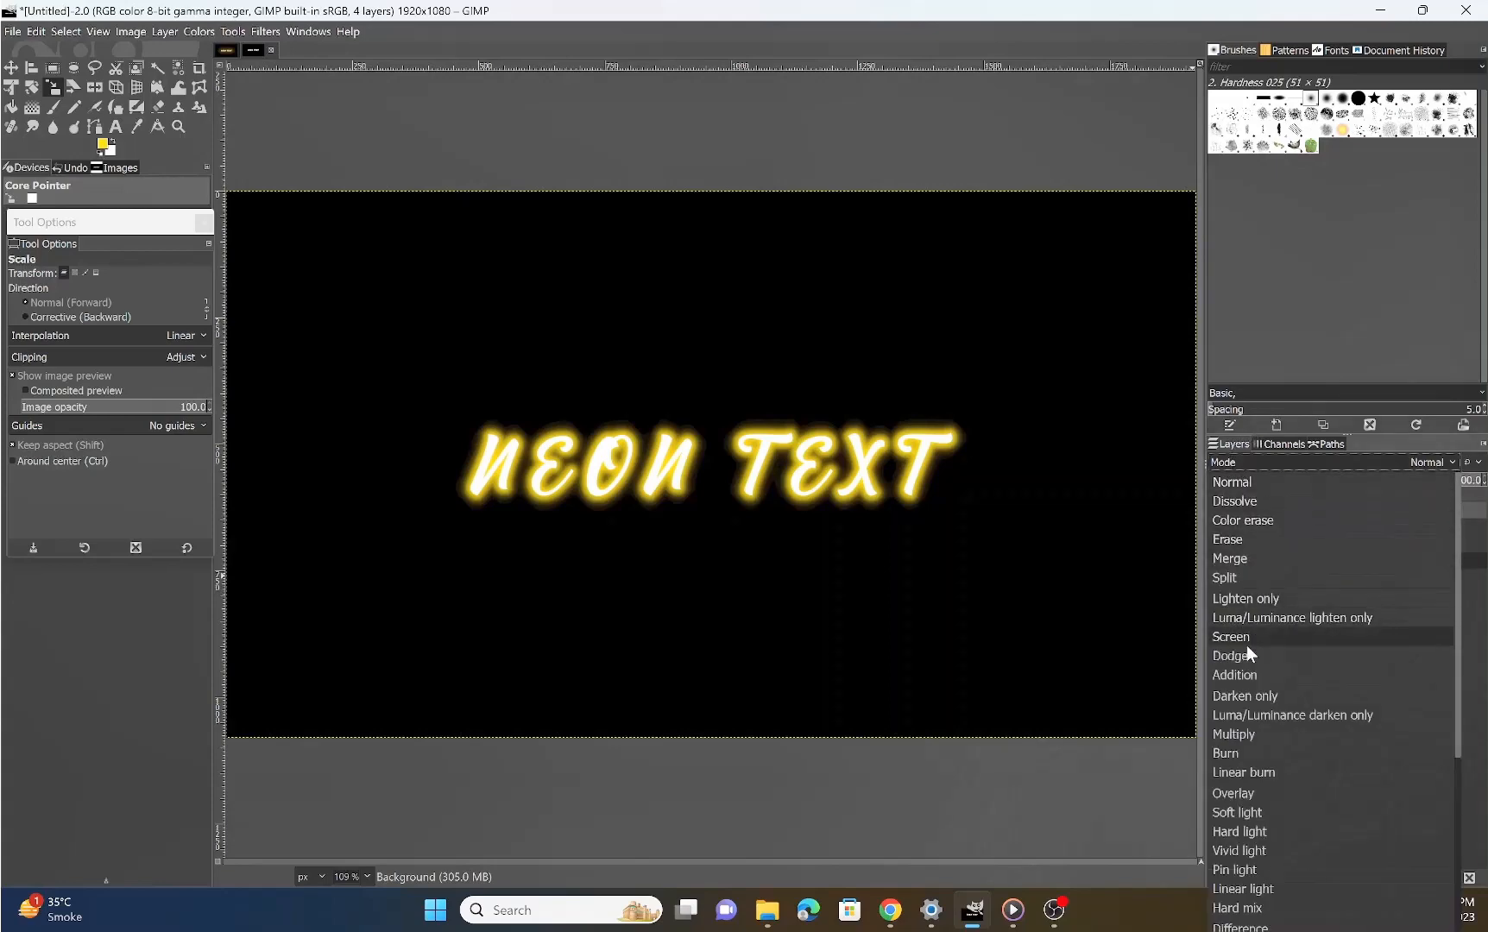
{"action": "left_click", "coordinate": [1231, 690]}
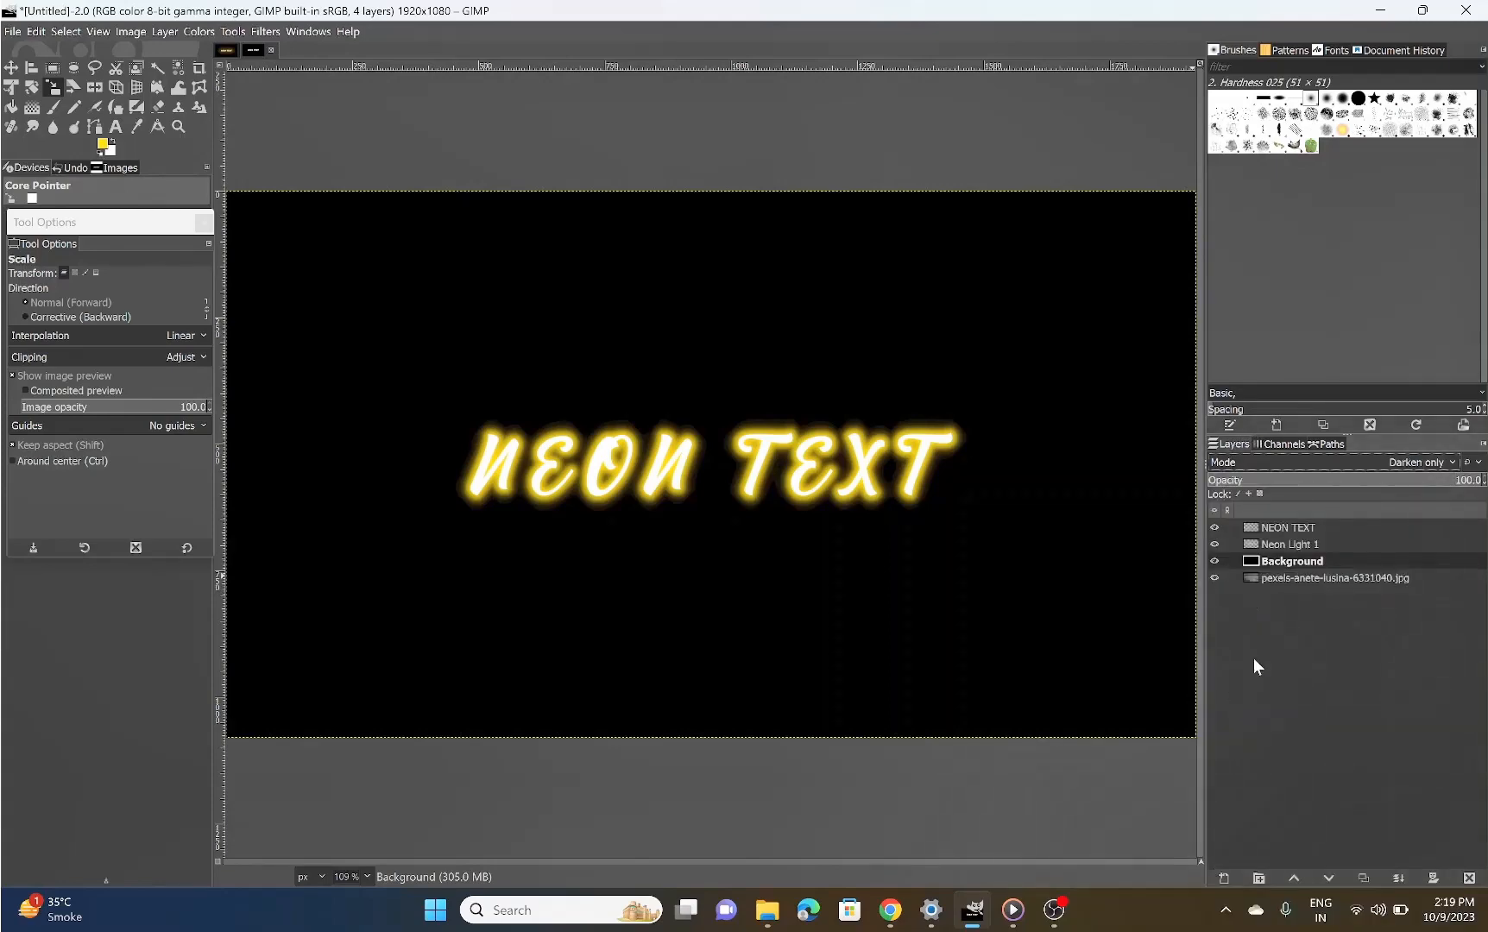
{"action": "left_click", "coordinate": [1466, 481]}
{"action": "left_click_drag", "start_coordinate": [1463, 481], "coordinate": [1450, 481]}
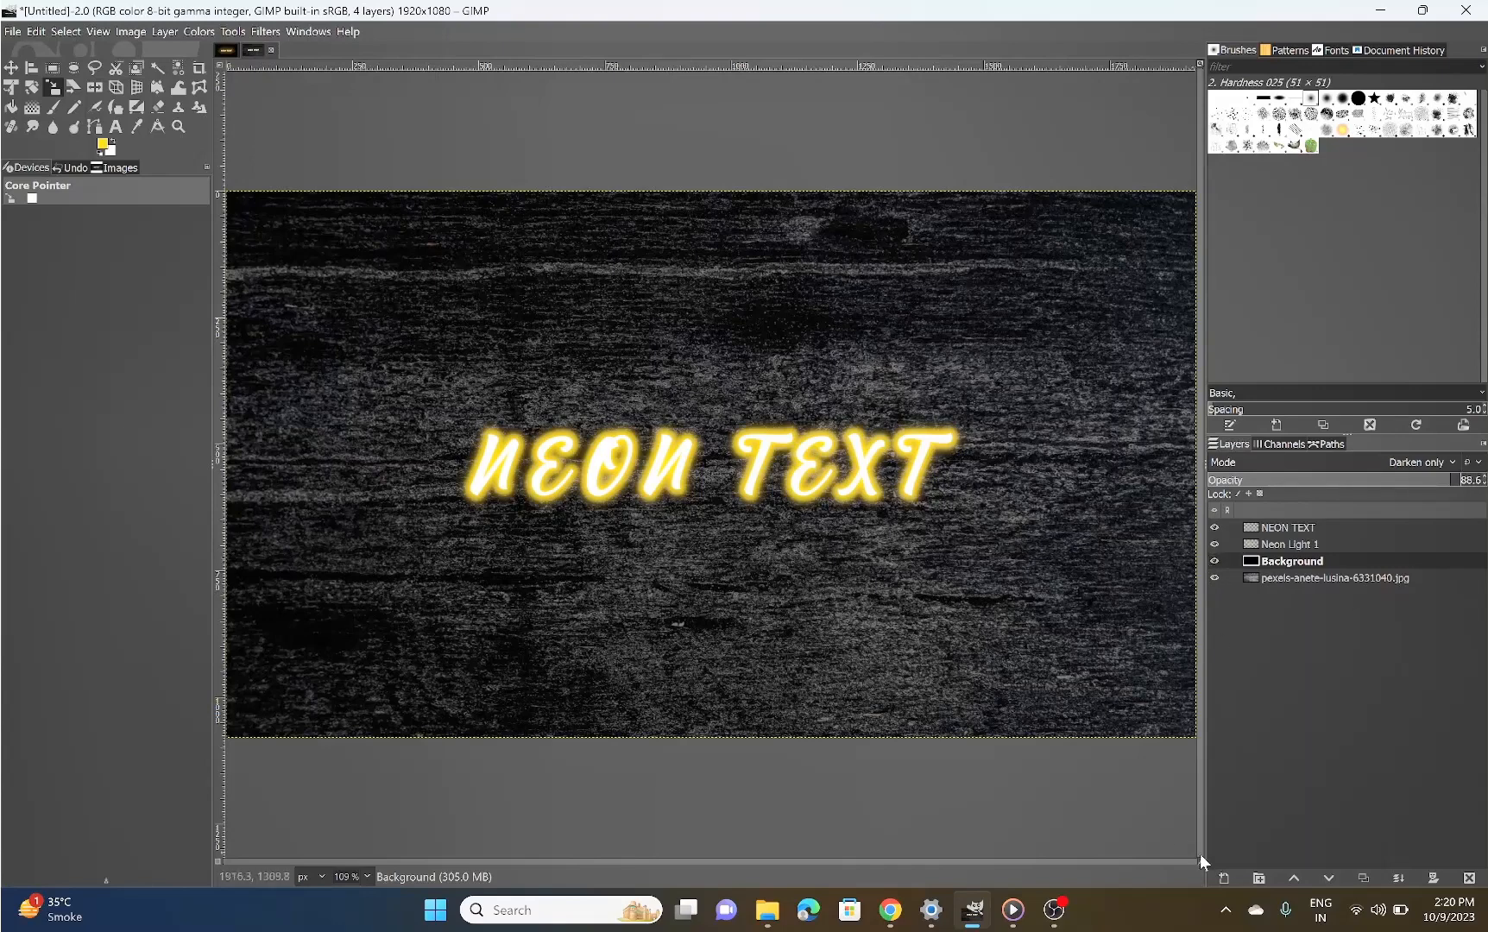
Step: Add a transparent 1920 × 1080 px layer above Background and make a rectangular selection closely around the neon text
{"action": "left_click", "coordinate": [1223, 877]}
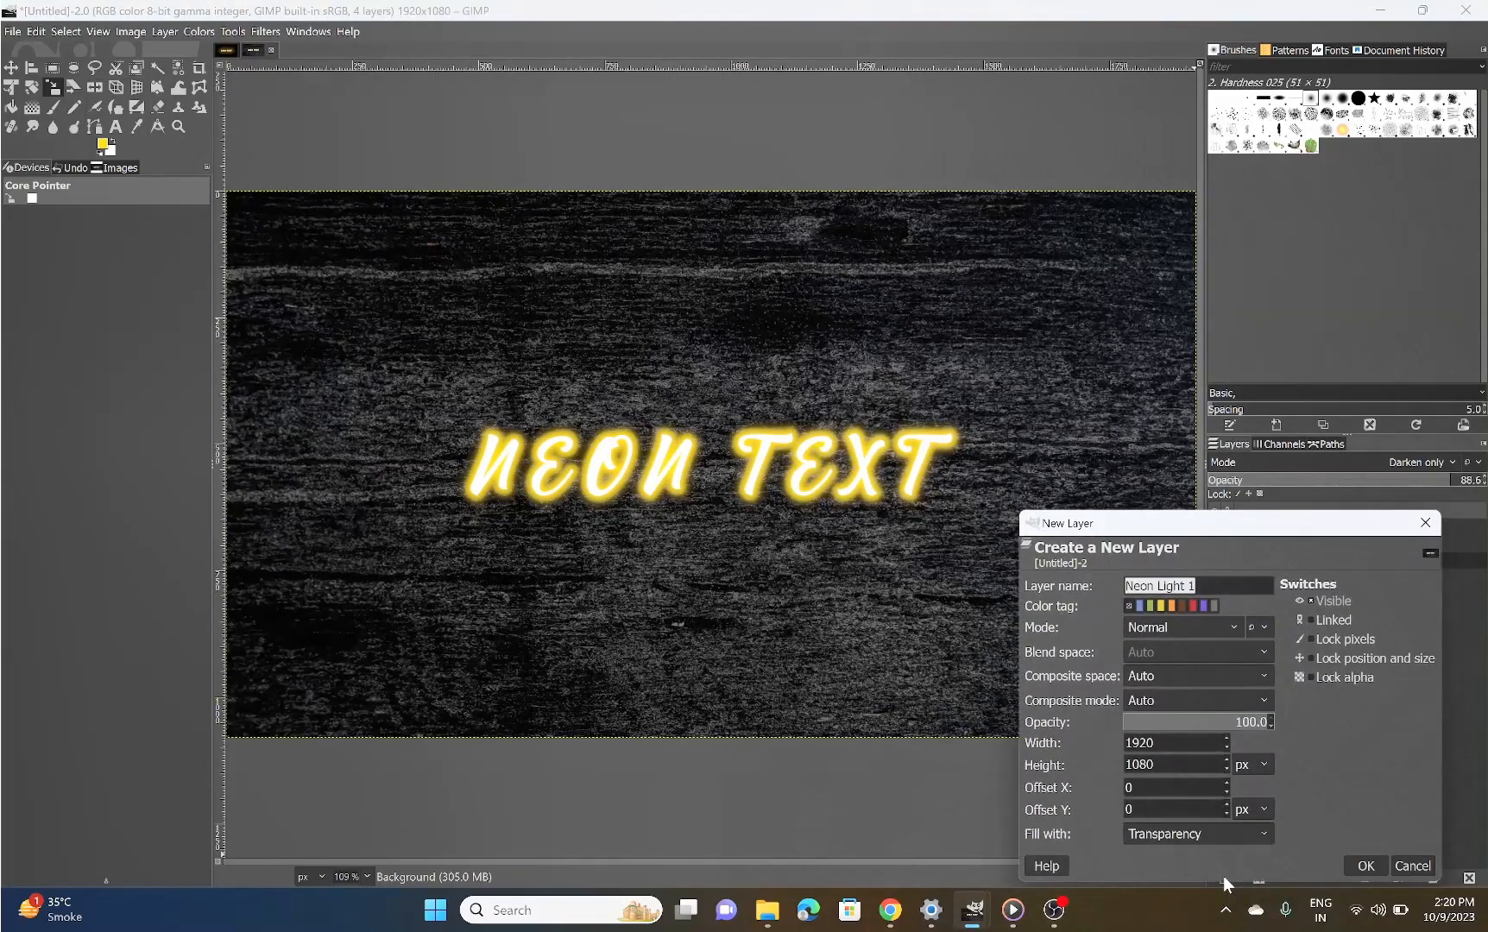
{"action": "left_click", "coordinate": [1364, 867]}
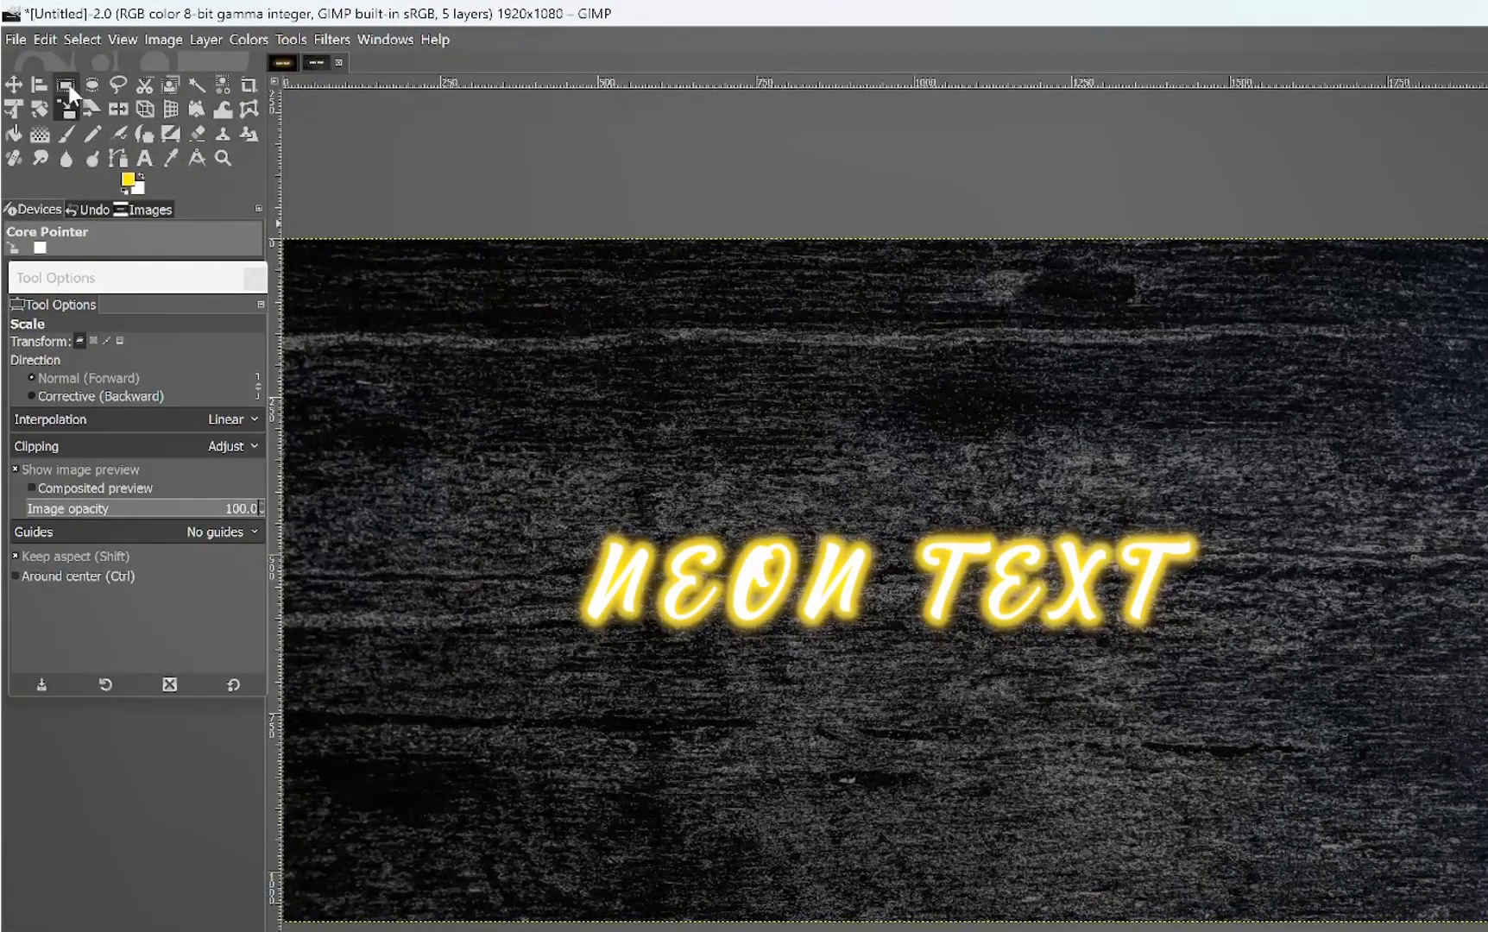
{"action": "left_click", "coordinate": [66, 87]}
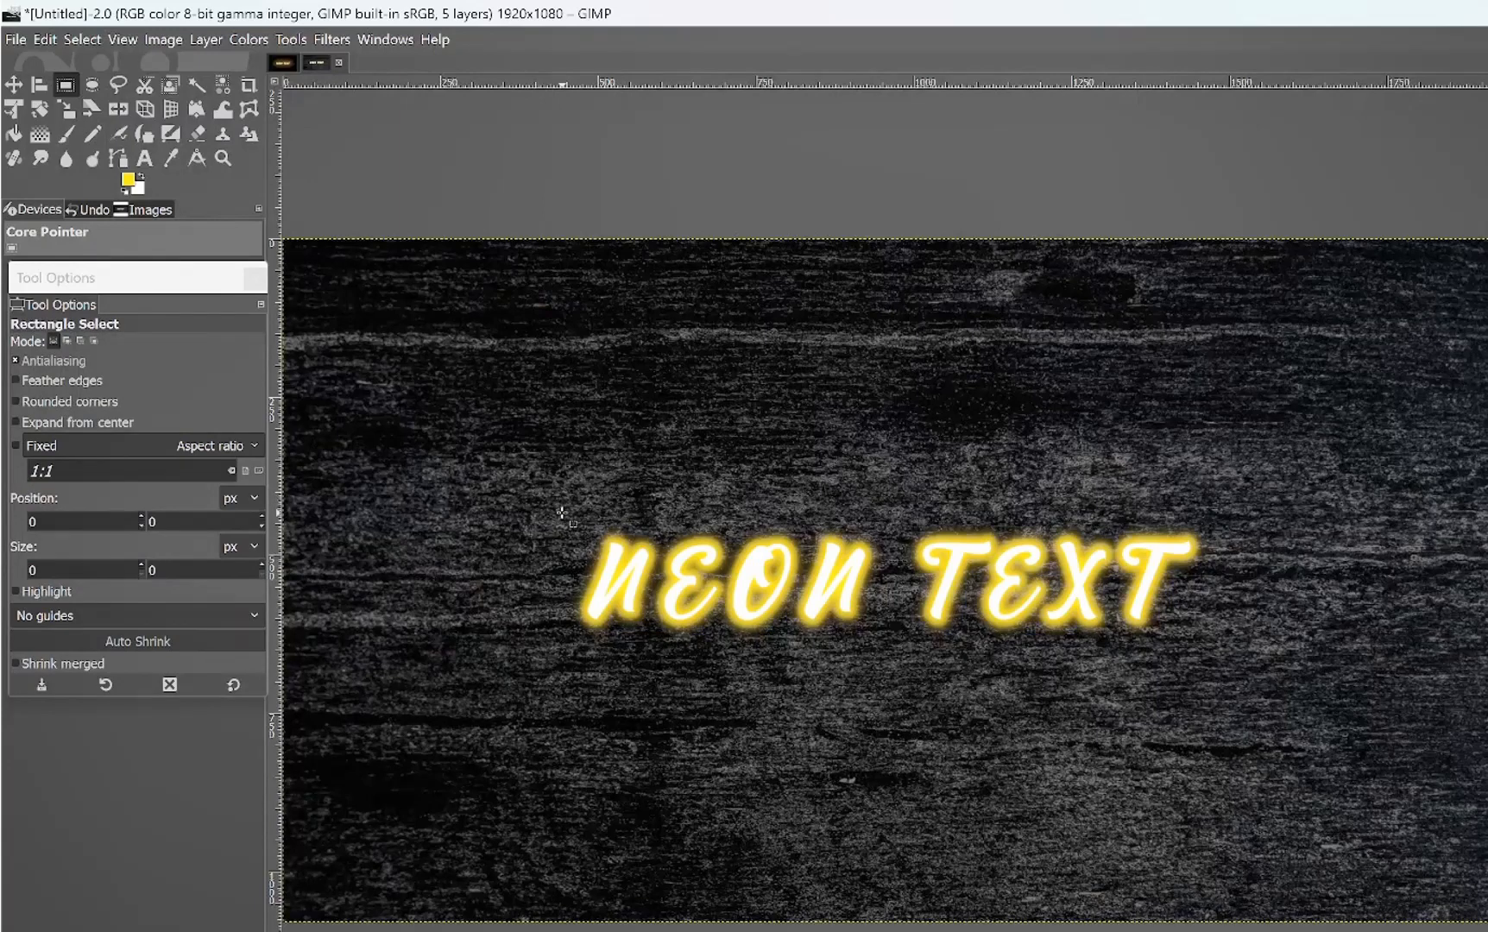
{"action": "left_click_drag", "start_coordinate": [566, 514], "coordinate": [1215, 647]}
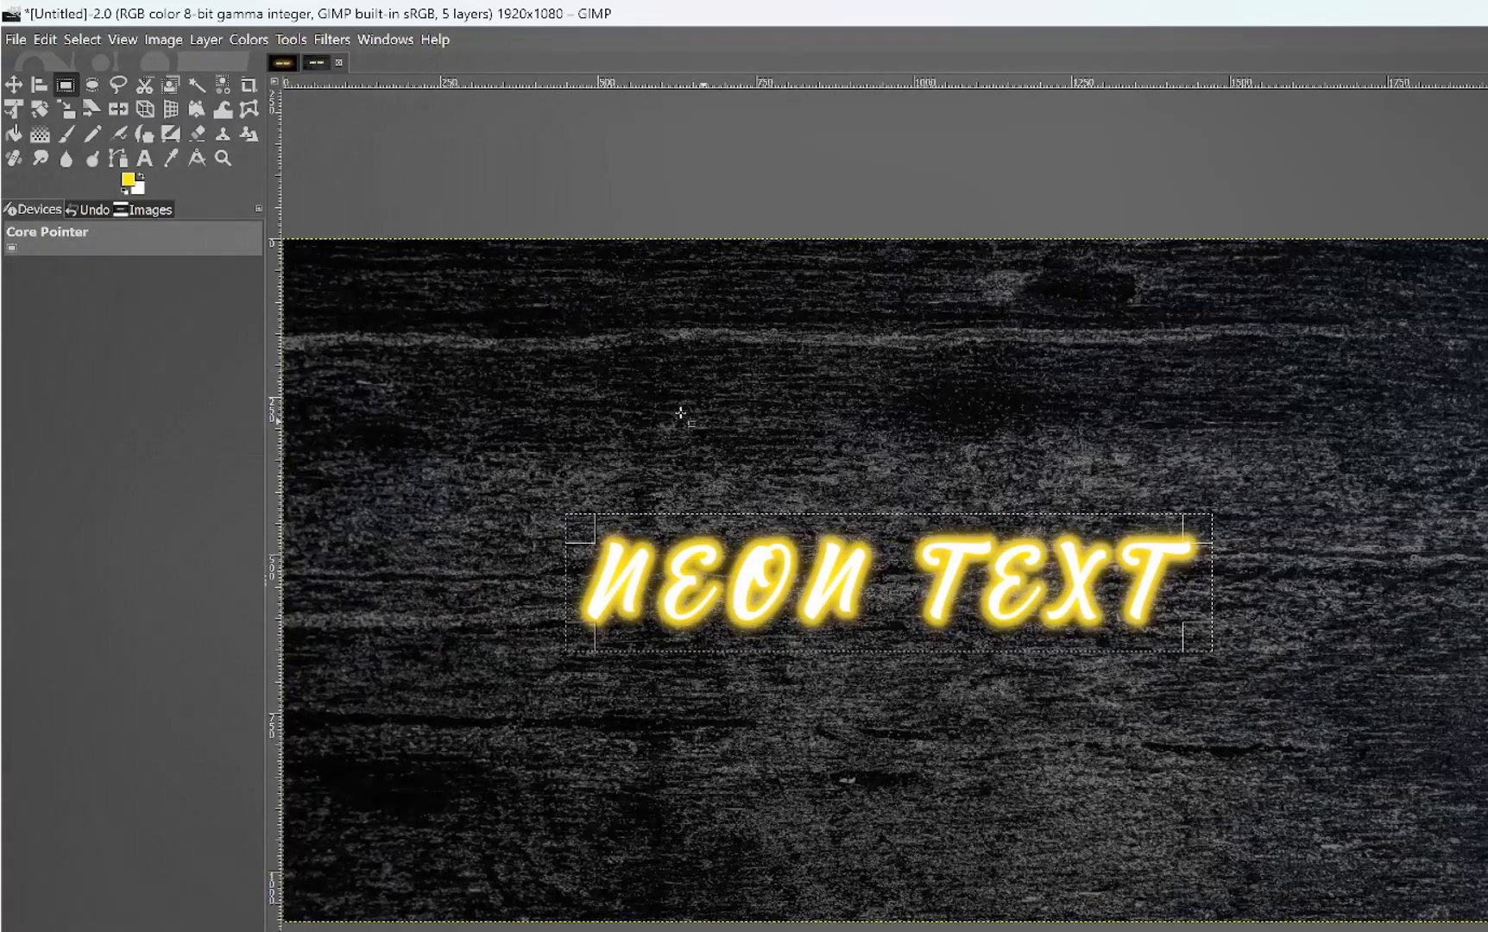
Step: Bucket-fill the rectangular selection with the yellow foreground color, and clear the selection
{"action": "left_click", "coordinate": [15, 135]}
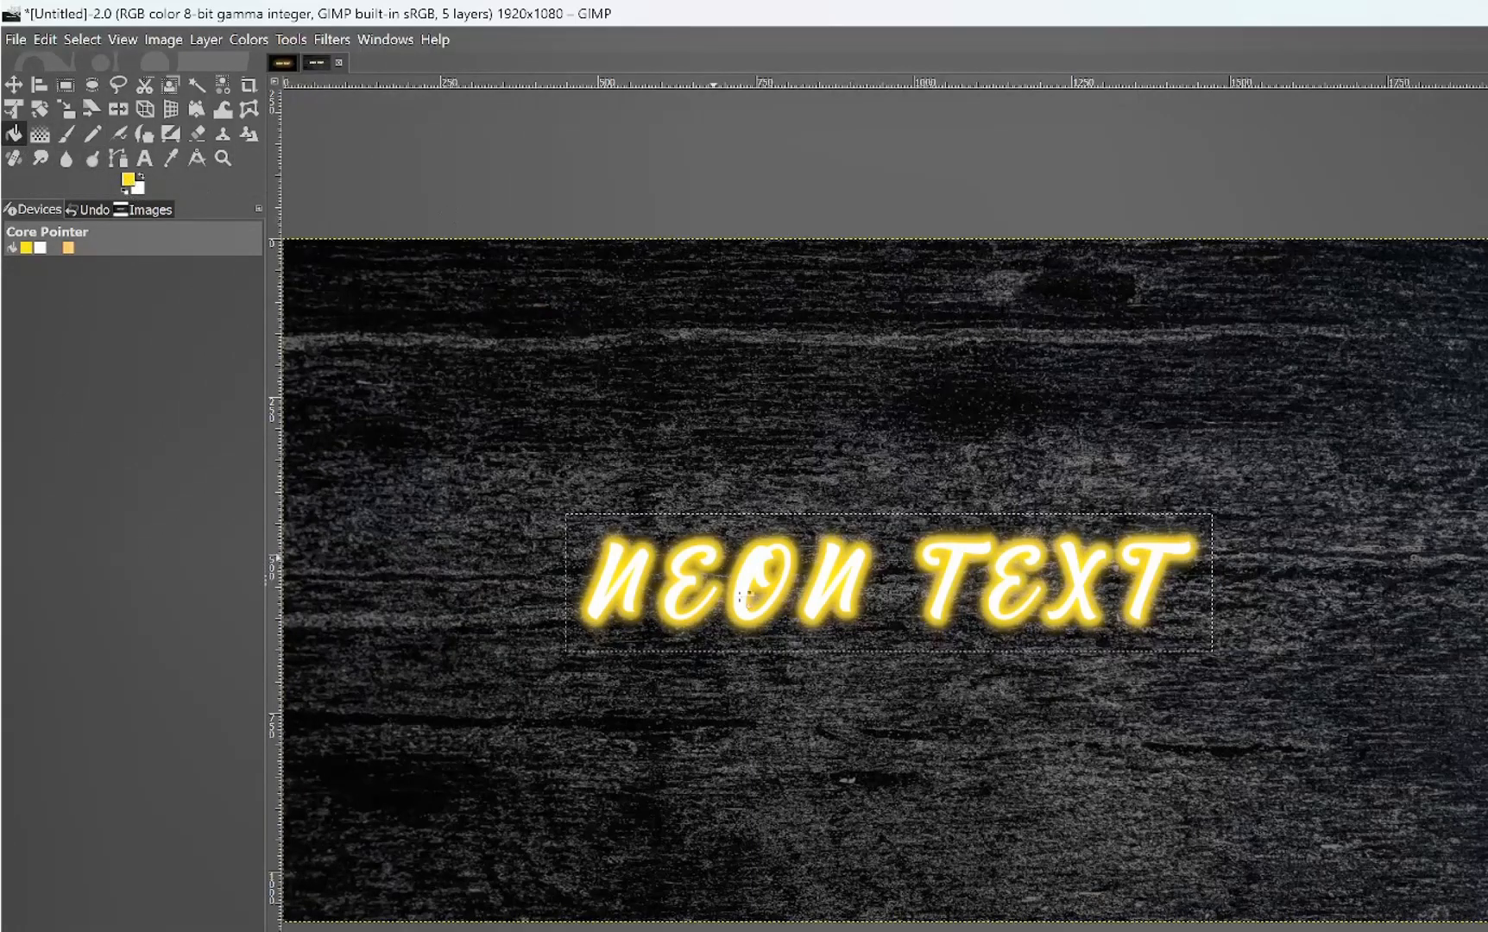
{"action": "left_click", "coordinate": [885, 565]}
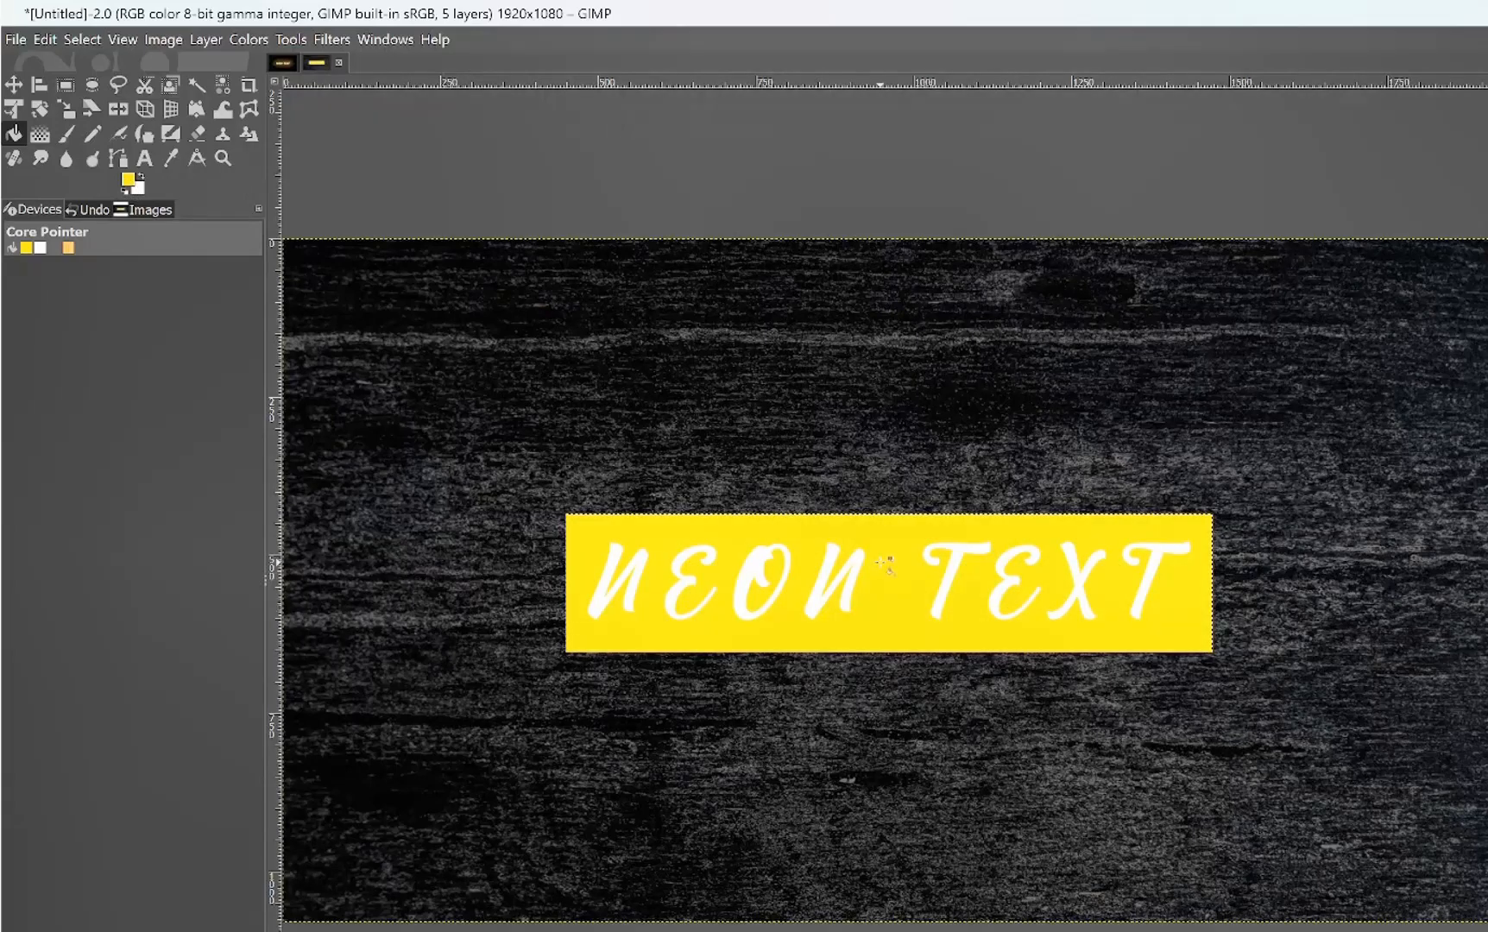
{"action": "left_click", "coordinate": [82, 39]}
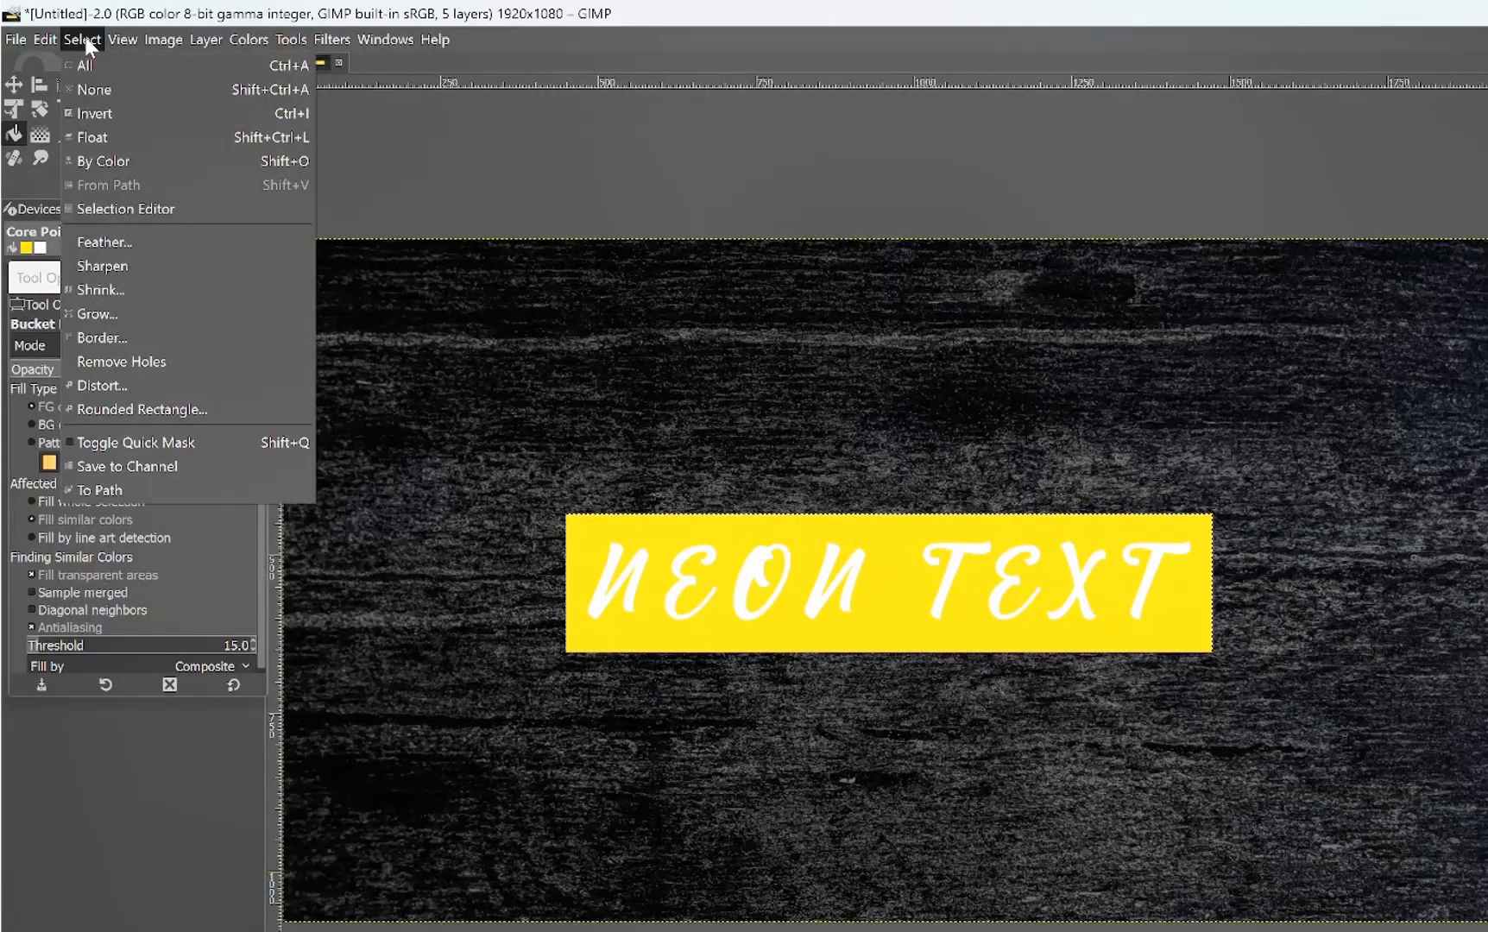
{"action": "left_click", "coordinate": [103, 91]}
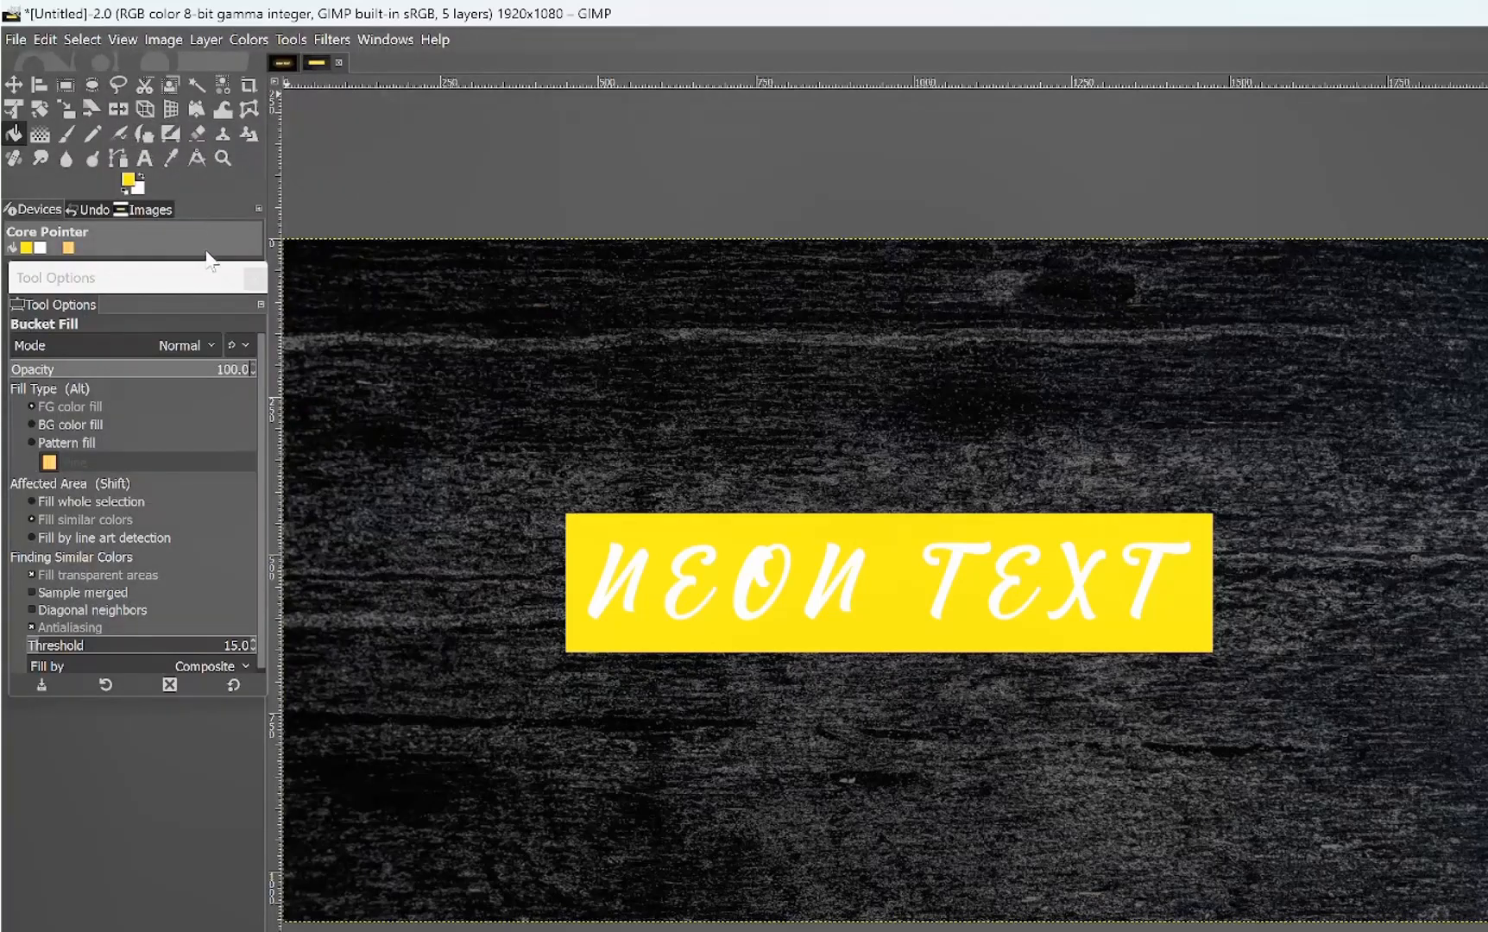
{"action": "left_click", "coordinate": [255, 278]}
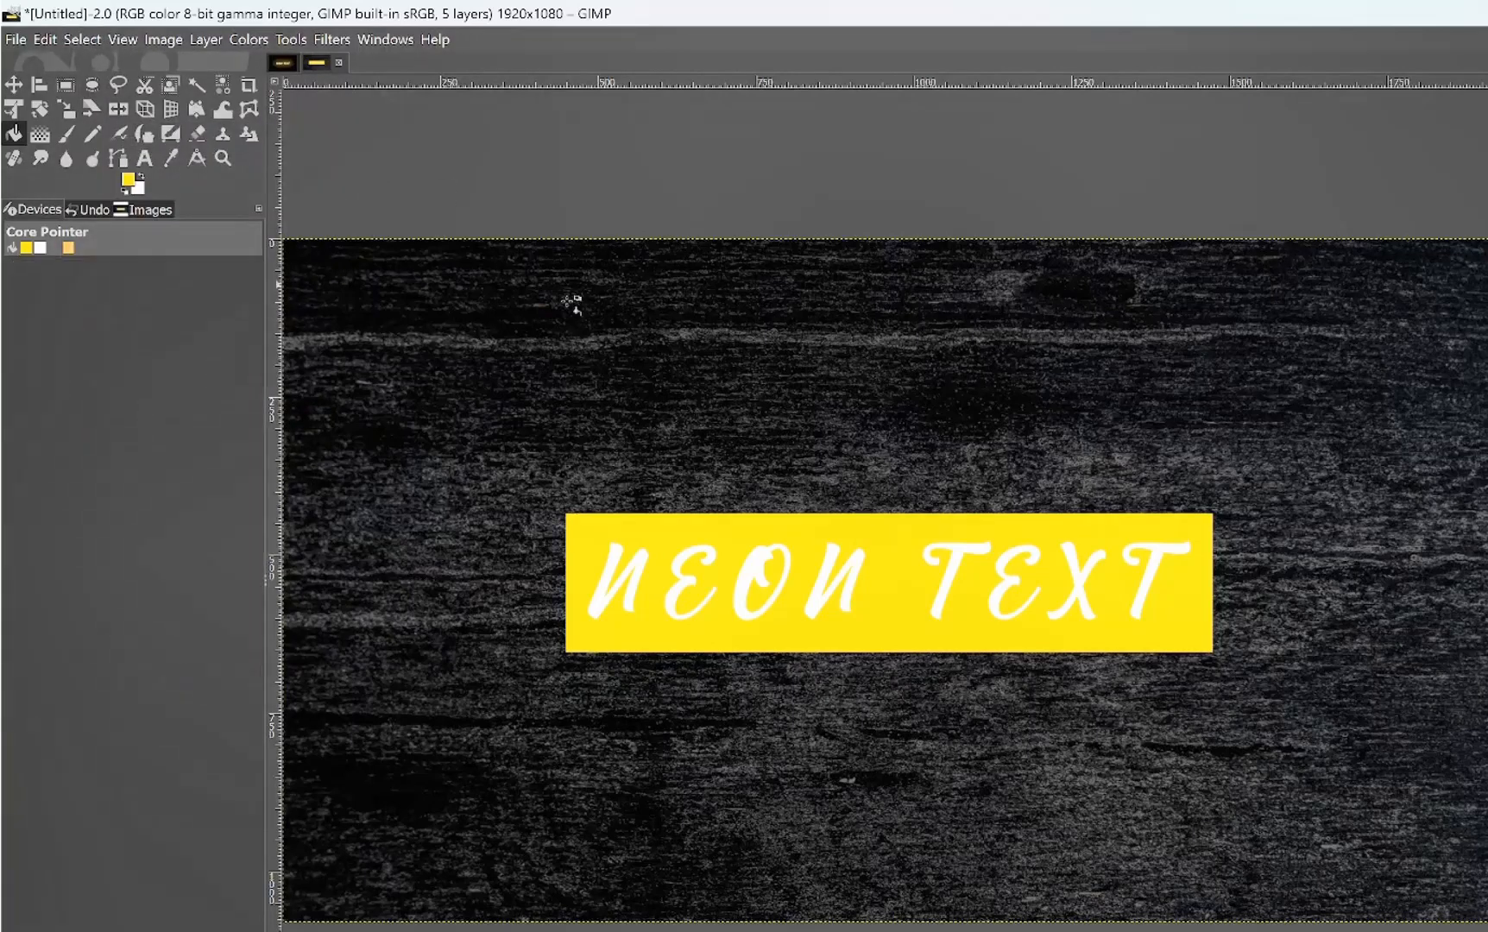
Step: Apply a Gaussian Blur with Size X and Y of about 115.11 to the yellow rectangle layer
{"action": "left_click", "coordinate": [319, 40]}
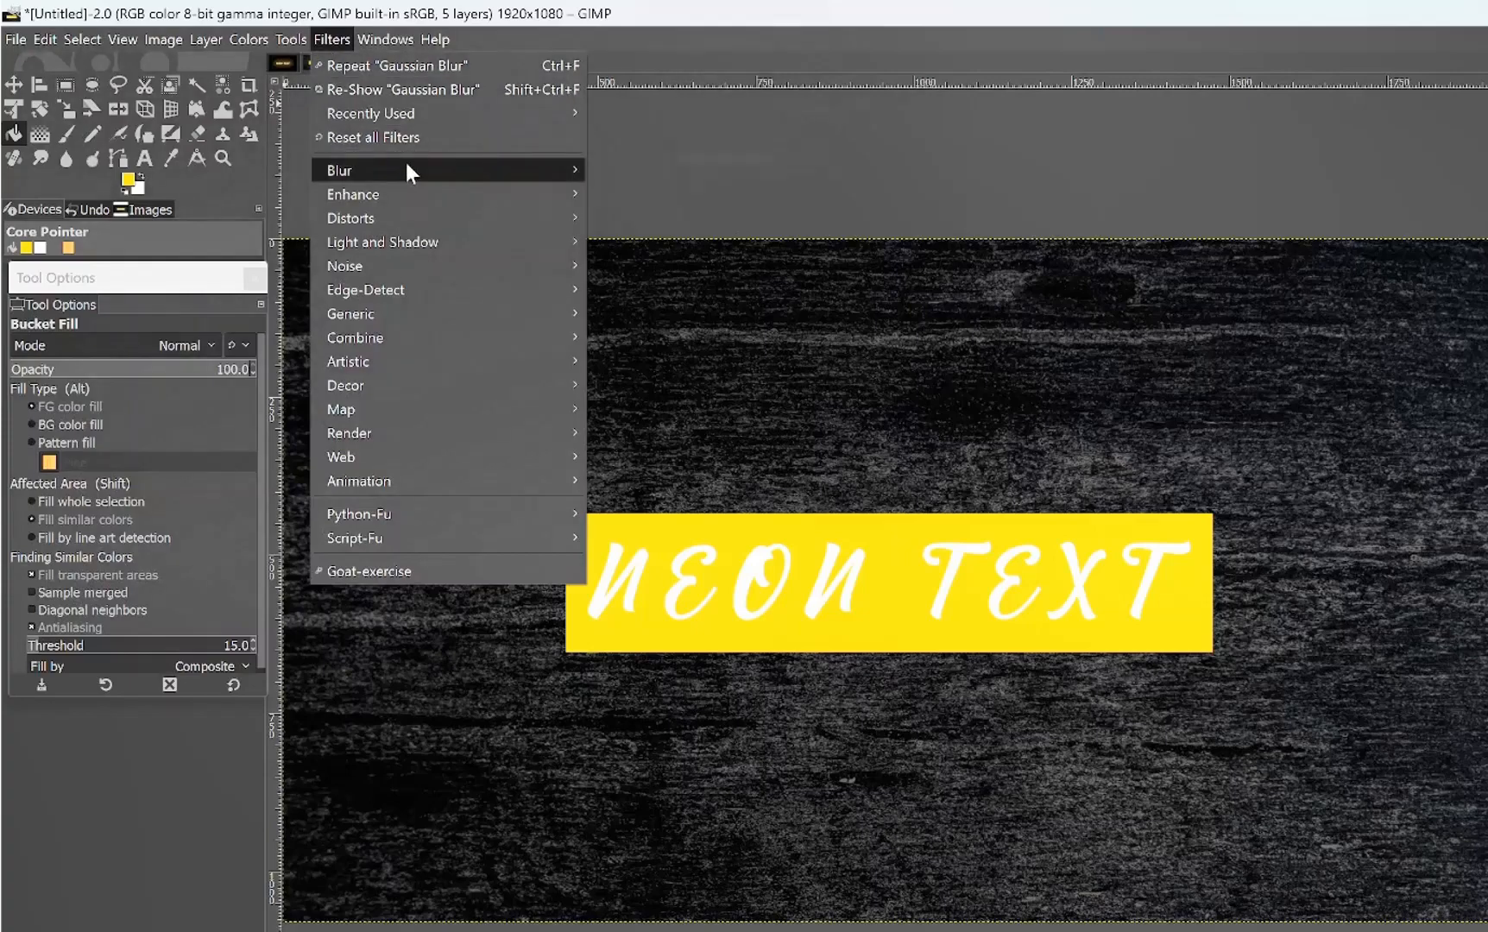
{"action": "mouse_move", "coordinate": [406, 163]}
{"action": "left_click", "coordinate": [638, 193]}
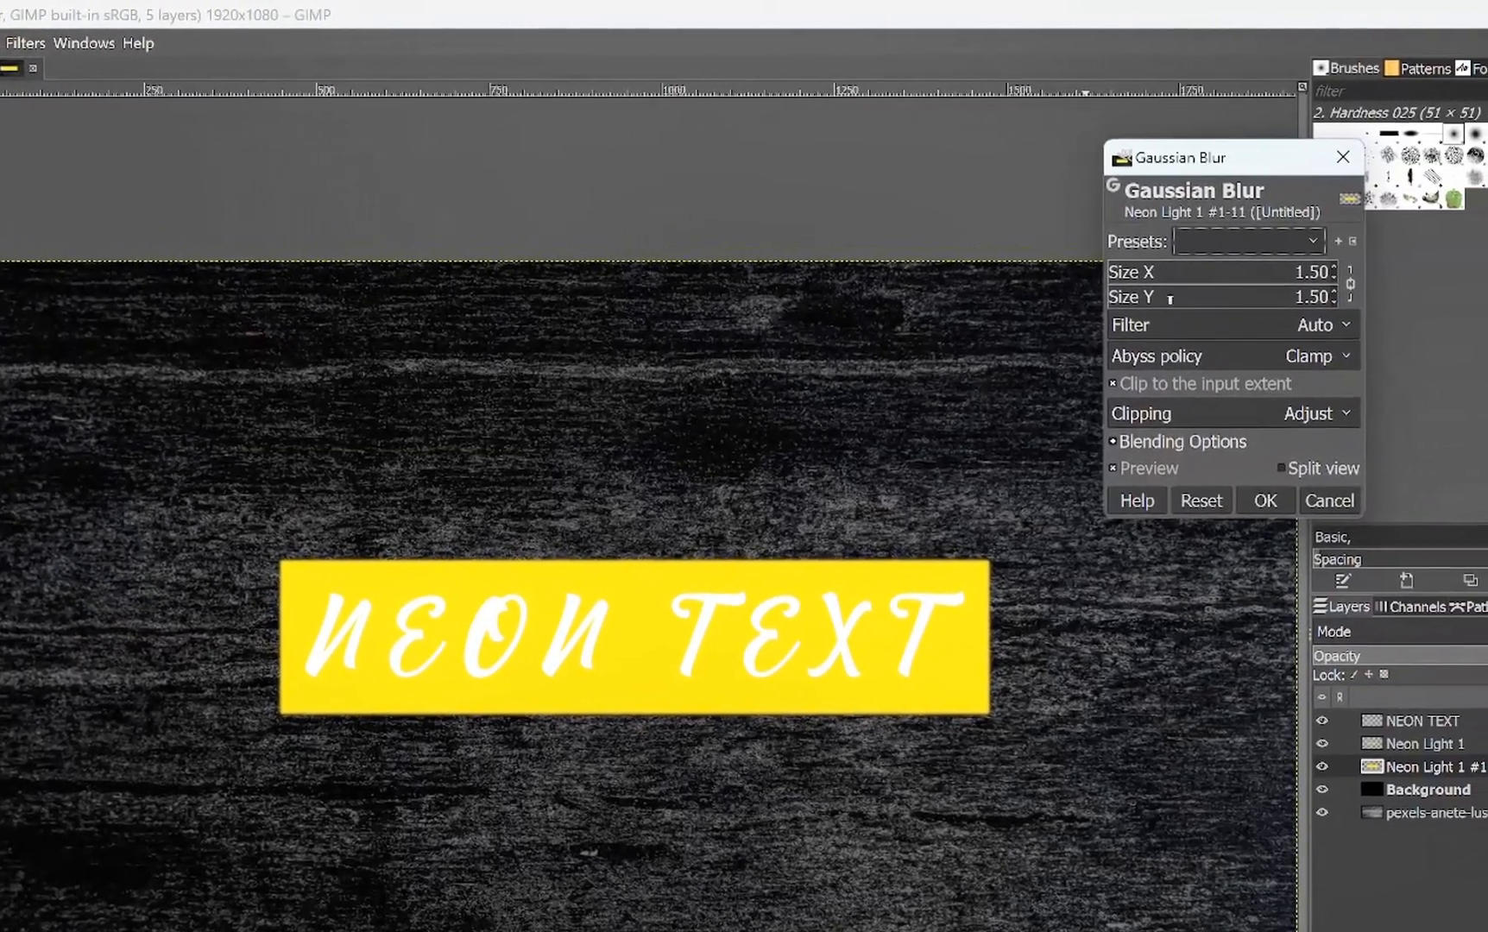
{"action": "left_click", "coordinate": [1444, 274]}
{"action": "left_click_drag", "start_coordinate": [1249, 301], "coordinate": [1358, 304]}
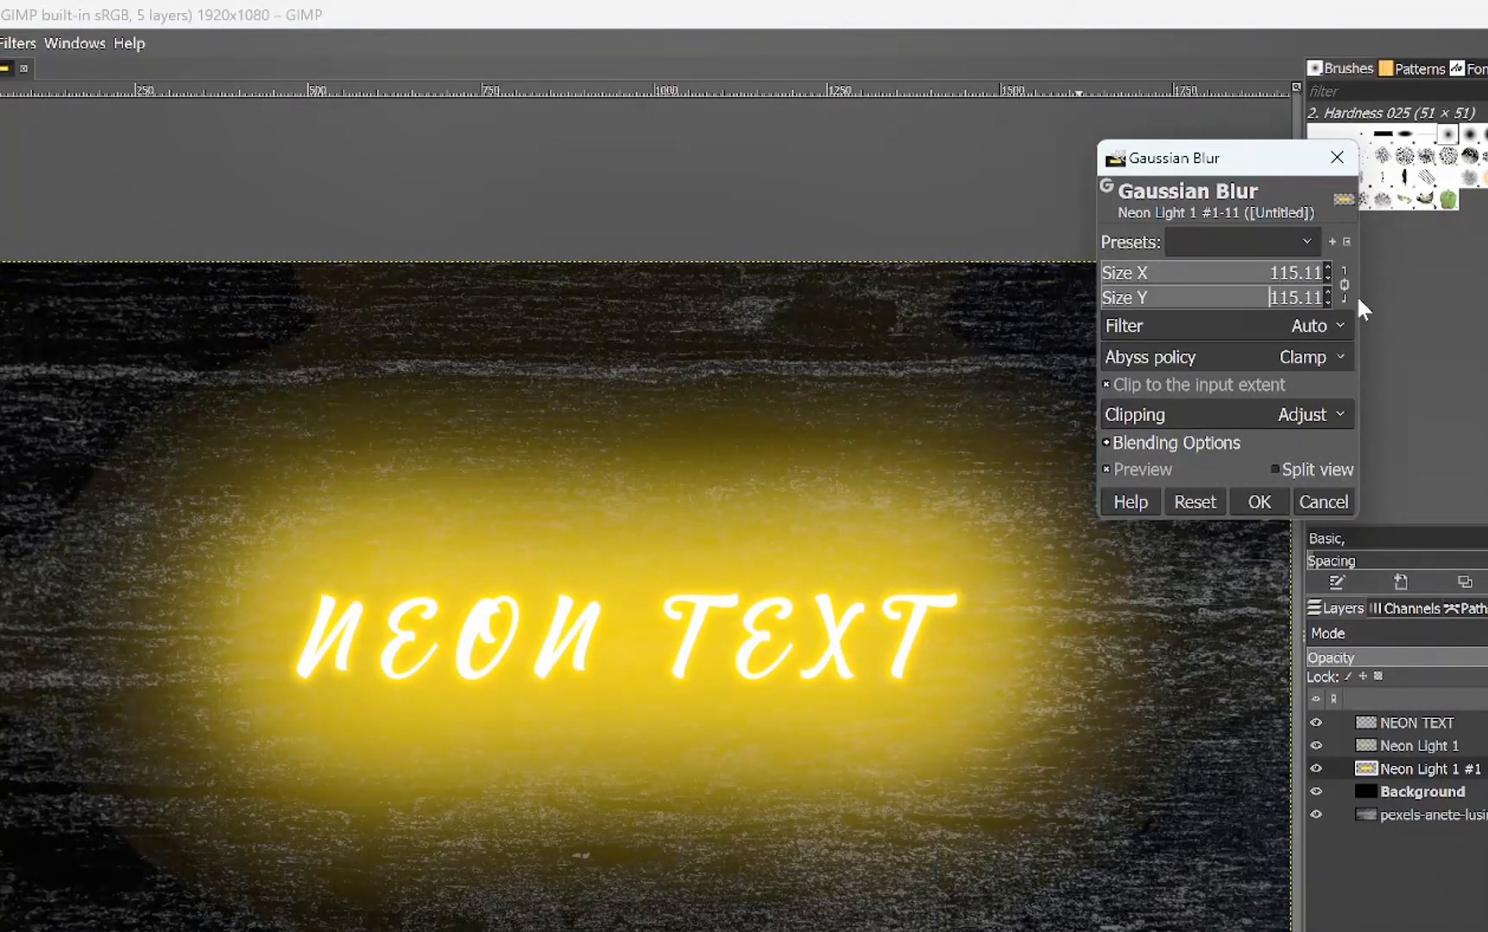
{"action": "left_click", "coordinate": [1255, 498]}
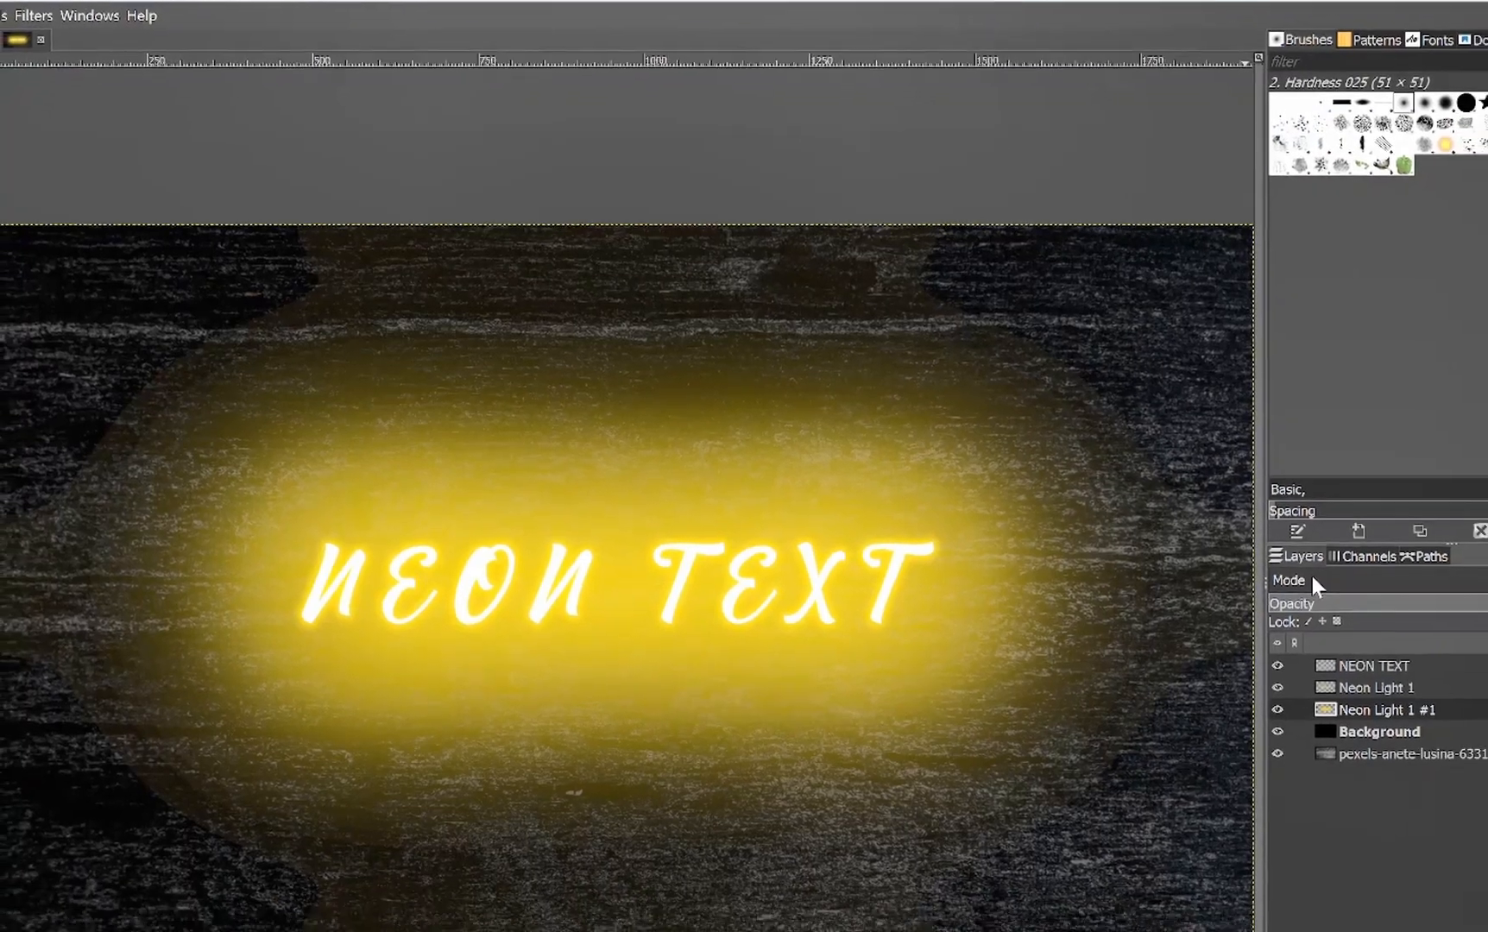
Step: Set the blurred yellow layer's blend mode to Linear light and reduce its opacity to about 11.9
{"action": "left_click", "coordinate": [1351, 633]}
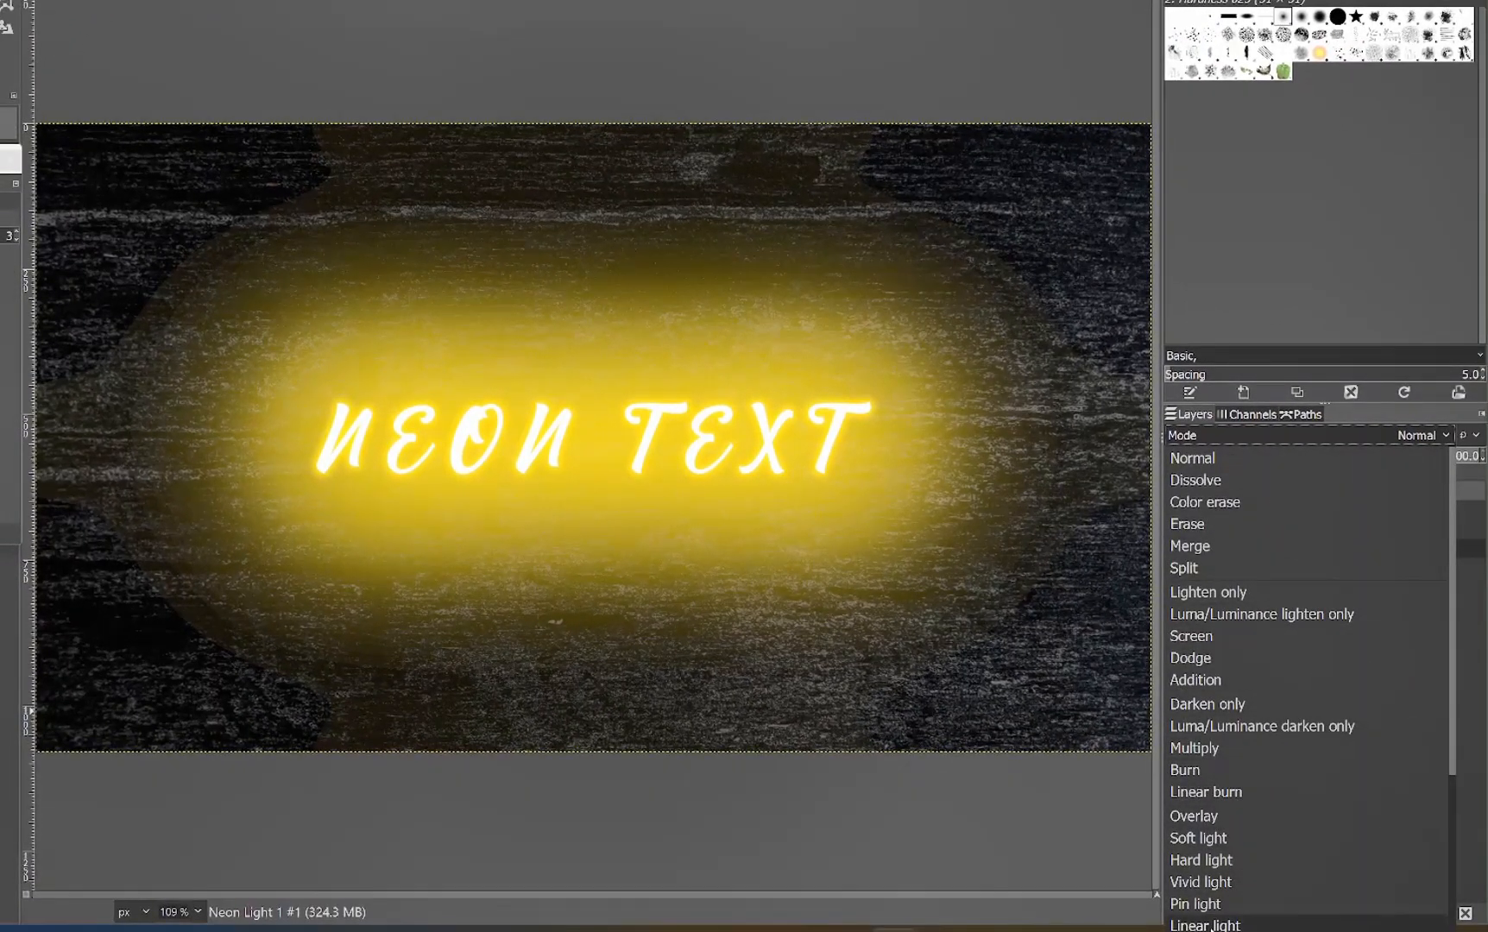
{"action": "left_click", "coordinate": [1209, 925]}
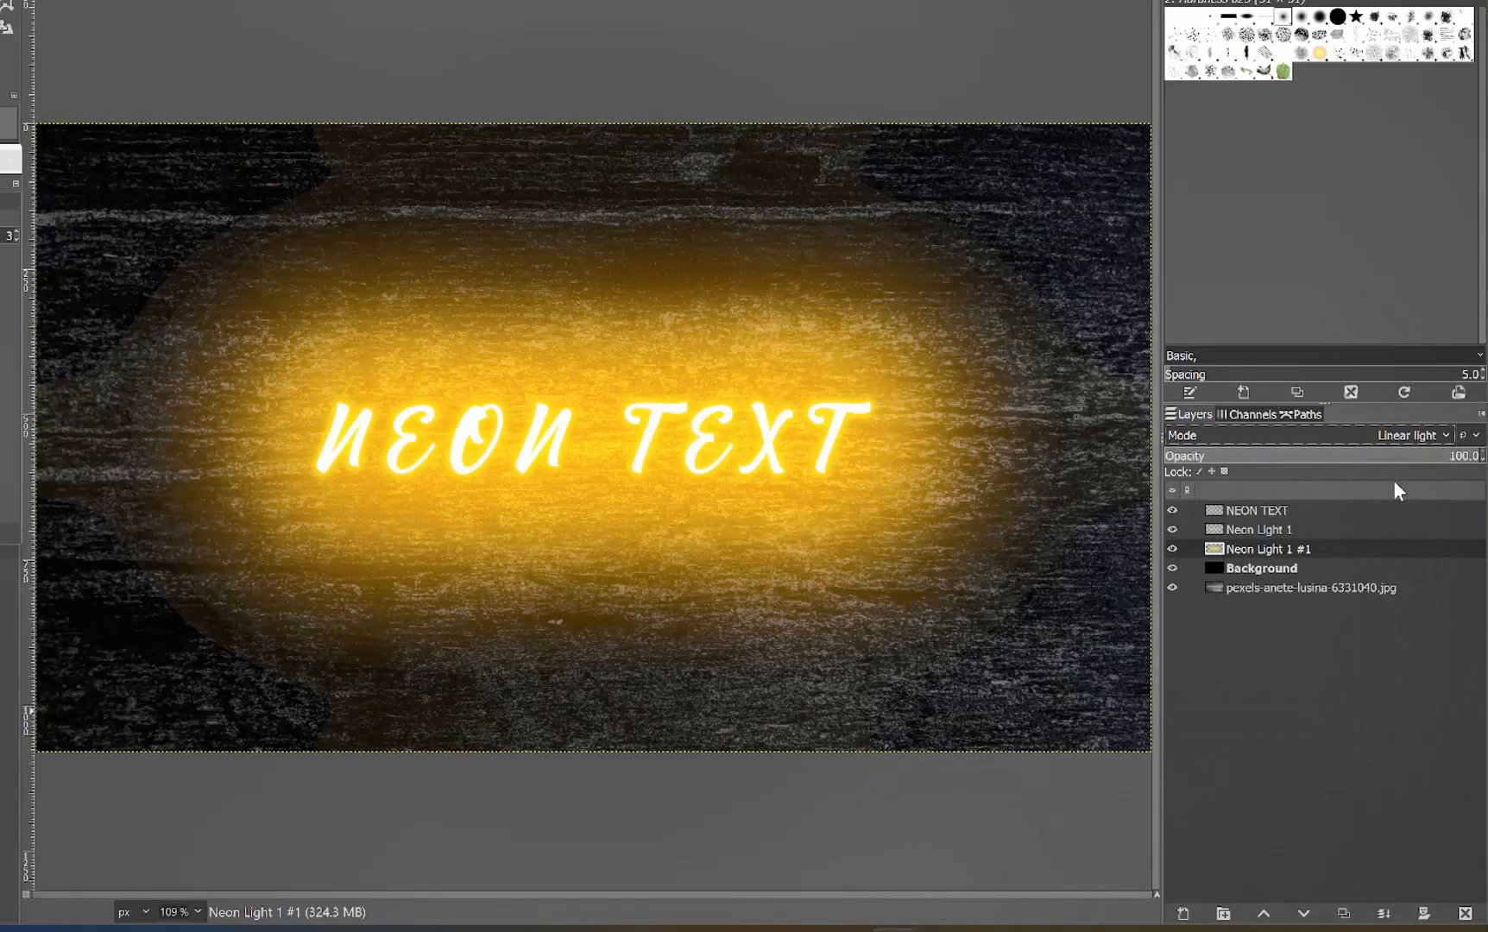
{"action": "left_click_drag", "start_coordinate": [1430, 464], "coordinate": [1202, 458]}
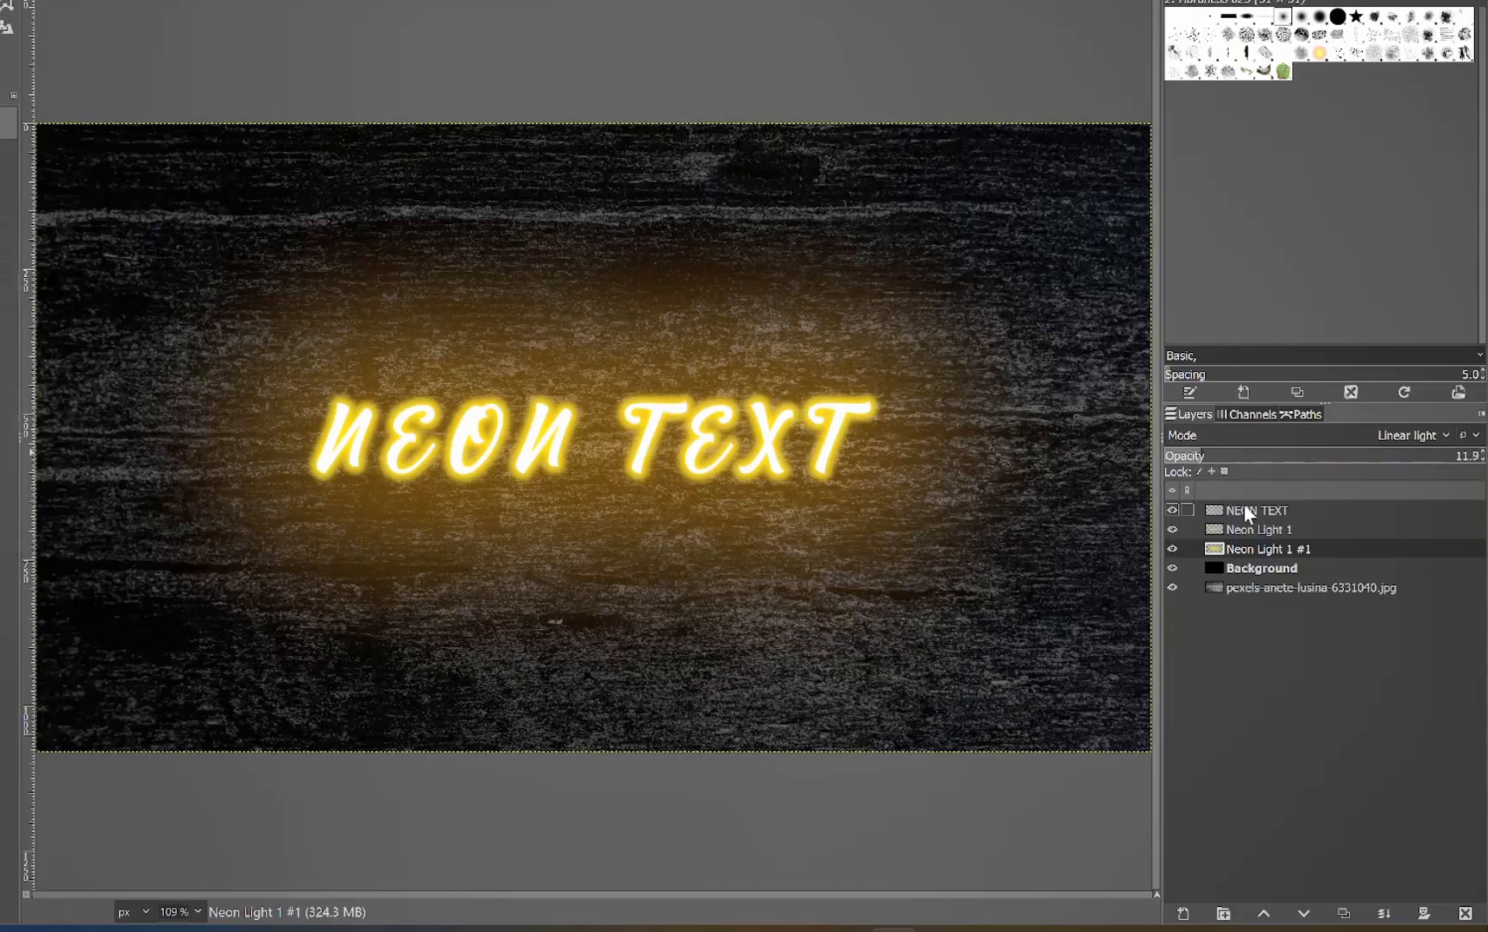
Step: Create a new layer from everything visible above the NEON TEXT layer
{"action": "left_click", "coordinate": [1246, 510]}
{"action": "right_click", "coordinate": [1245, 510]}
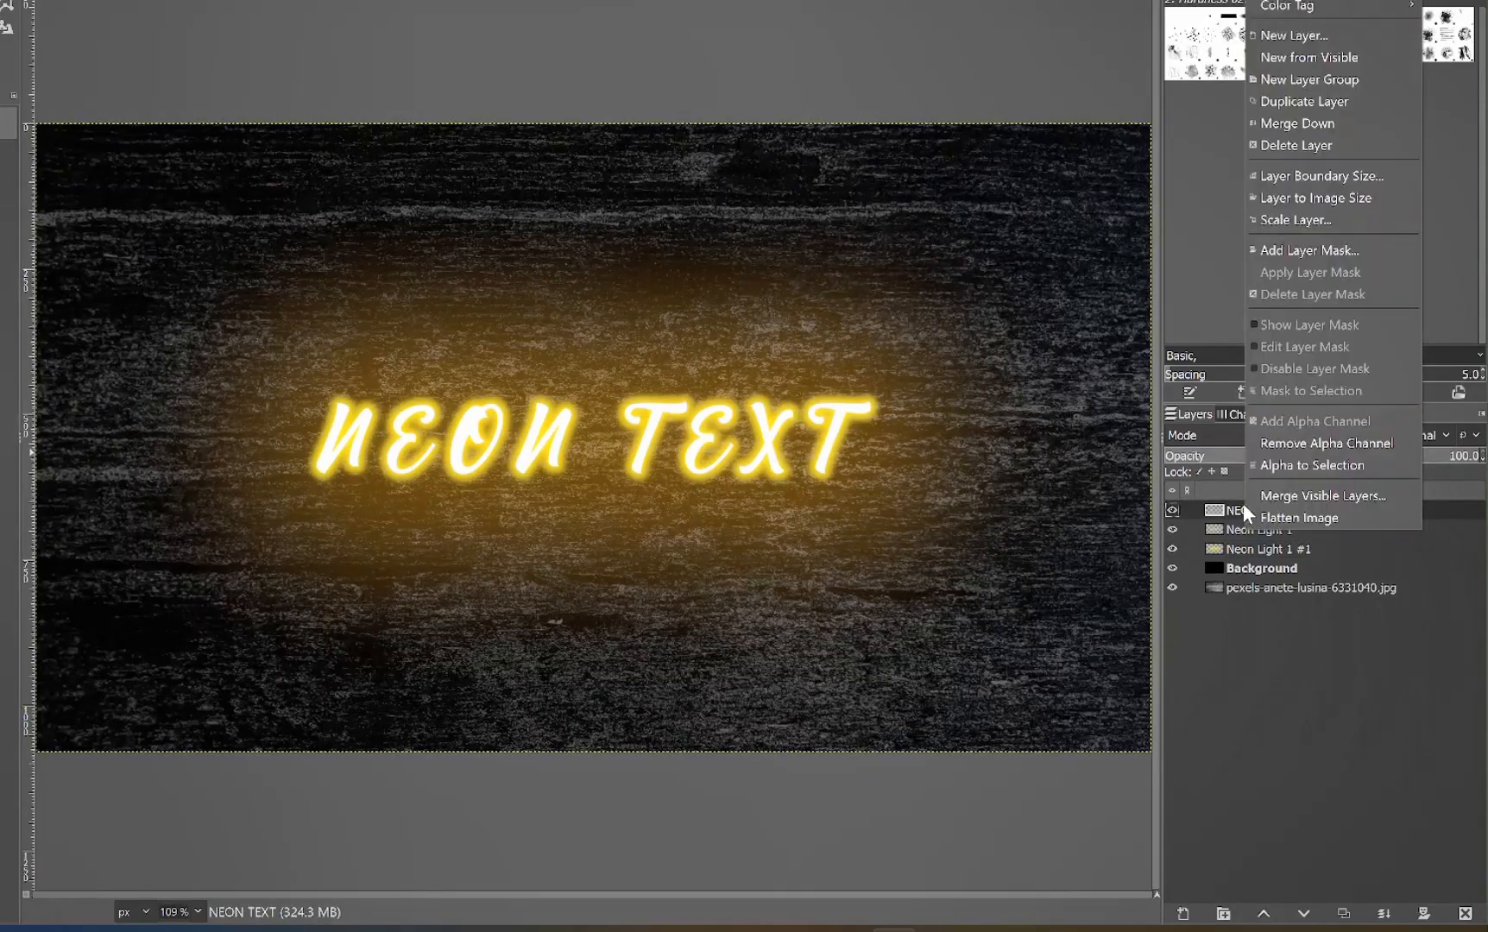
{"action": "left_click", "coordinate": [1327, 58]}
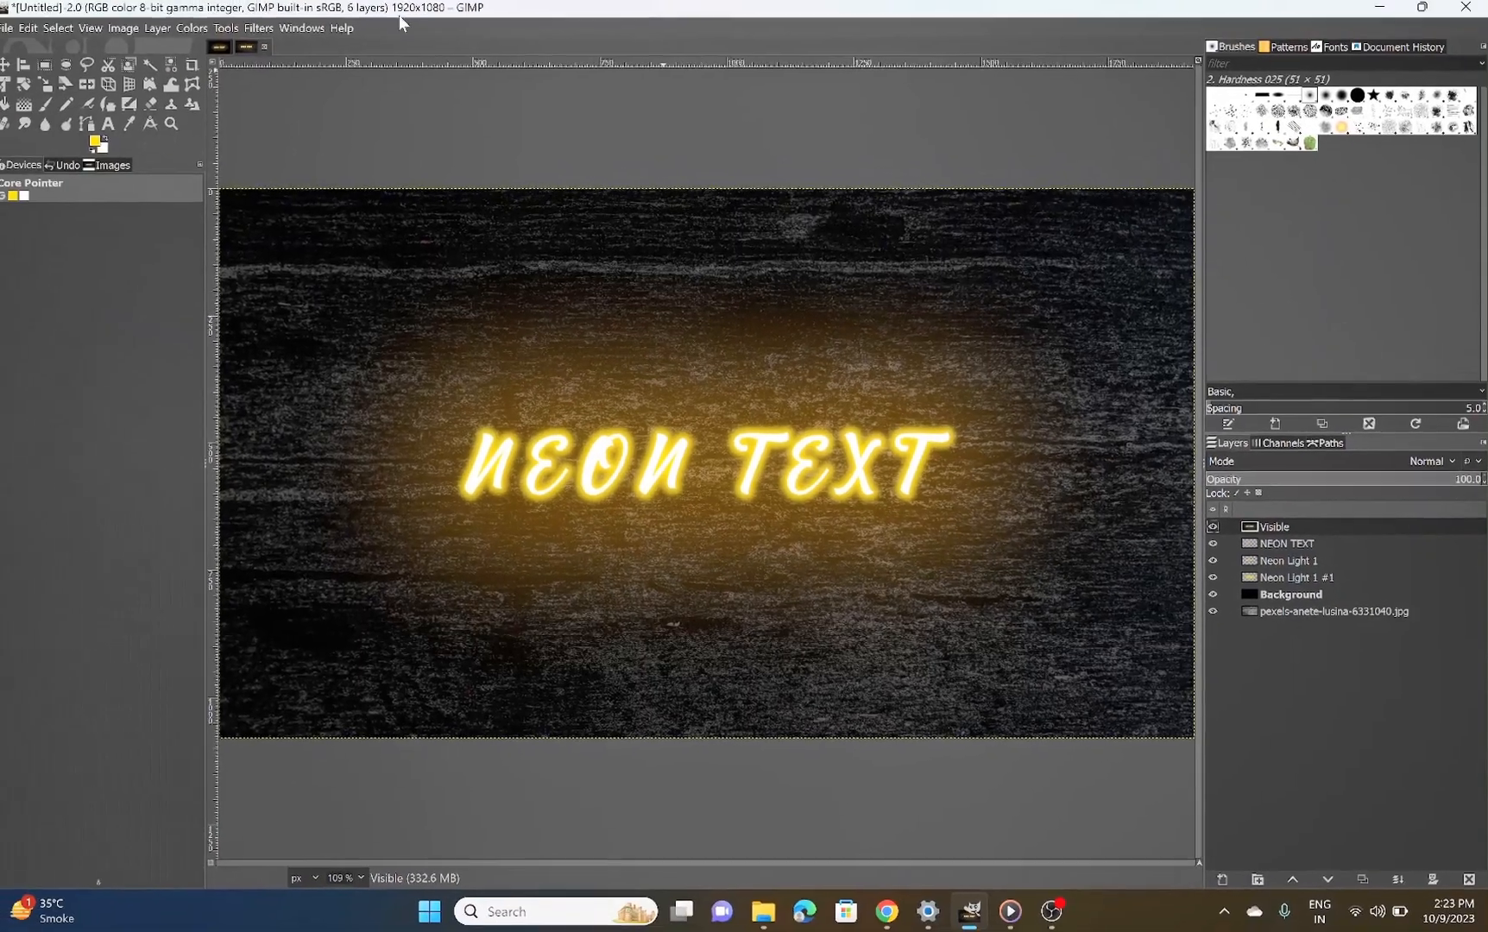
Step: Apply a black circular Vignette to the Visible layer with a radius of about 1.117 and a squeeze of about 0.191
{"action": "left_click", "coordinate": [273, 36]}
{"action": "left_click", "coordinate": [273, 36]}
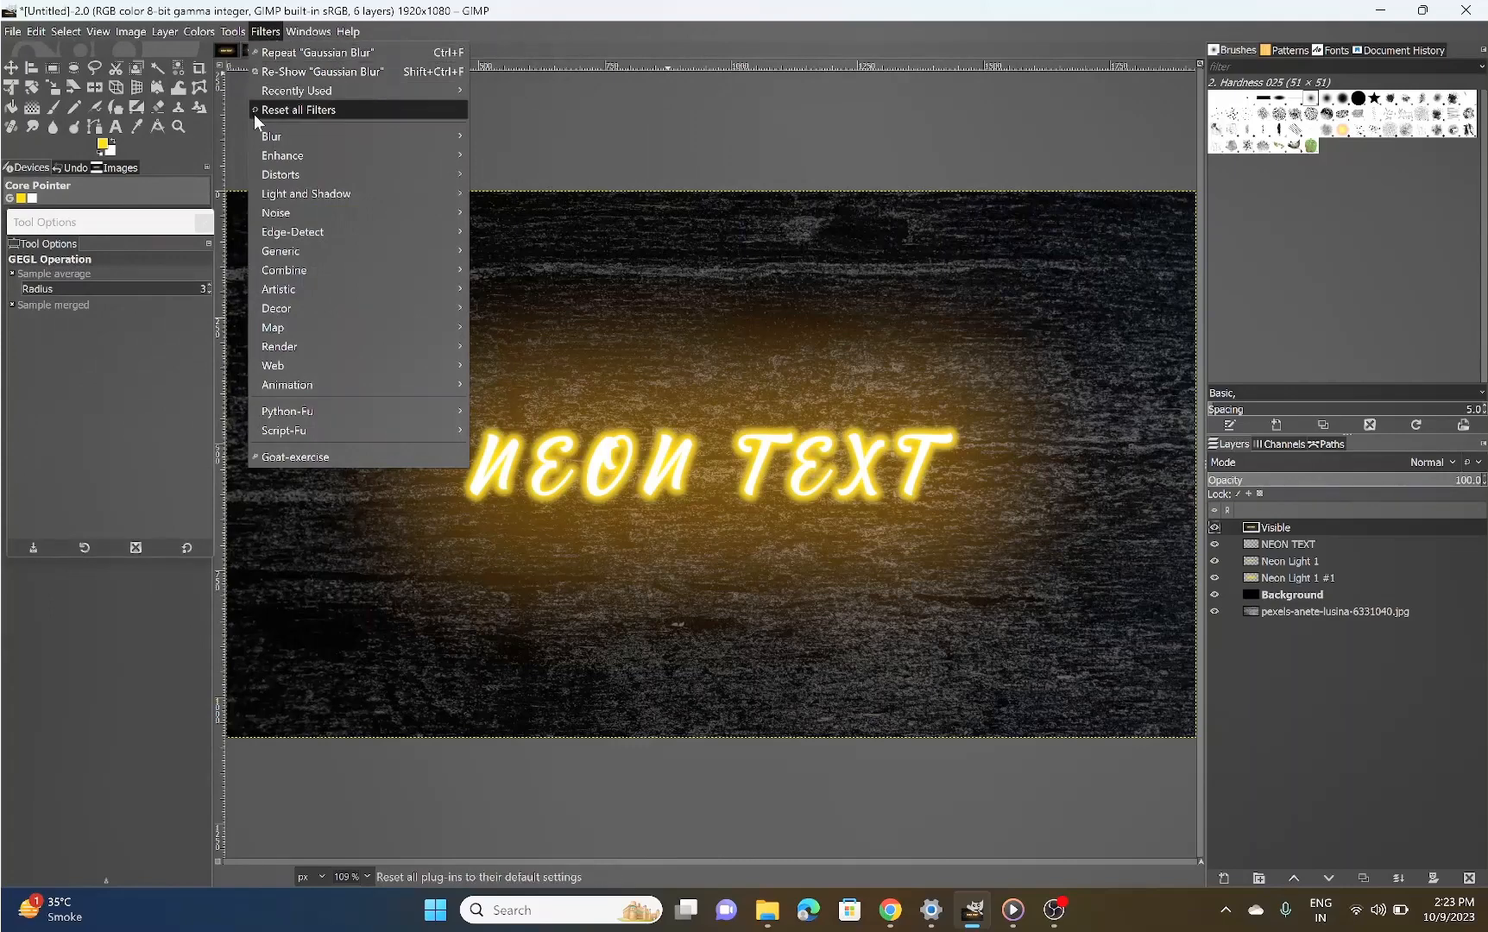
{"action": "mouse_move", "coordinate": [335, 195]}
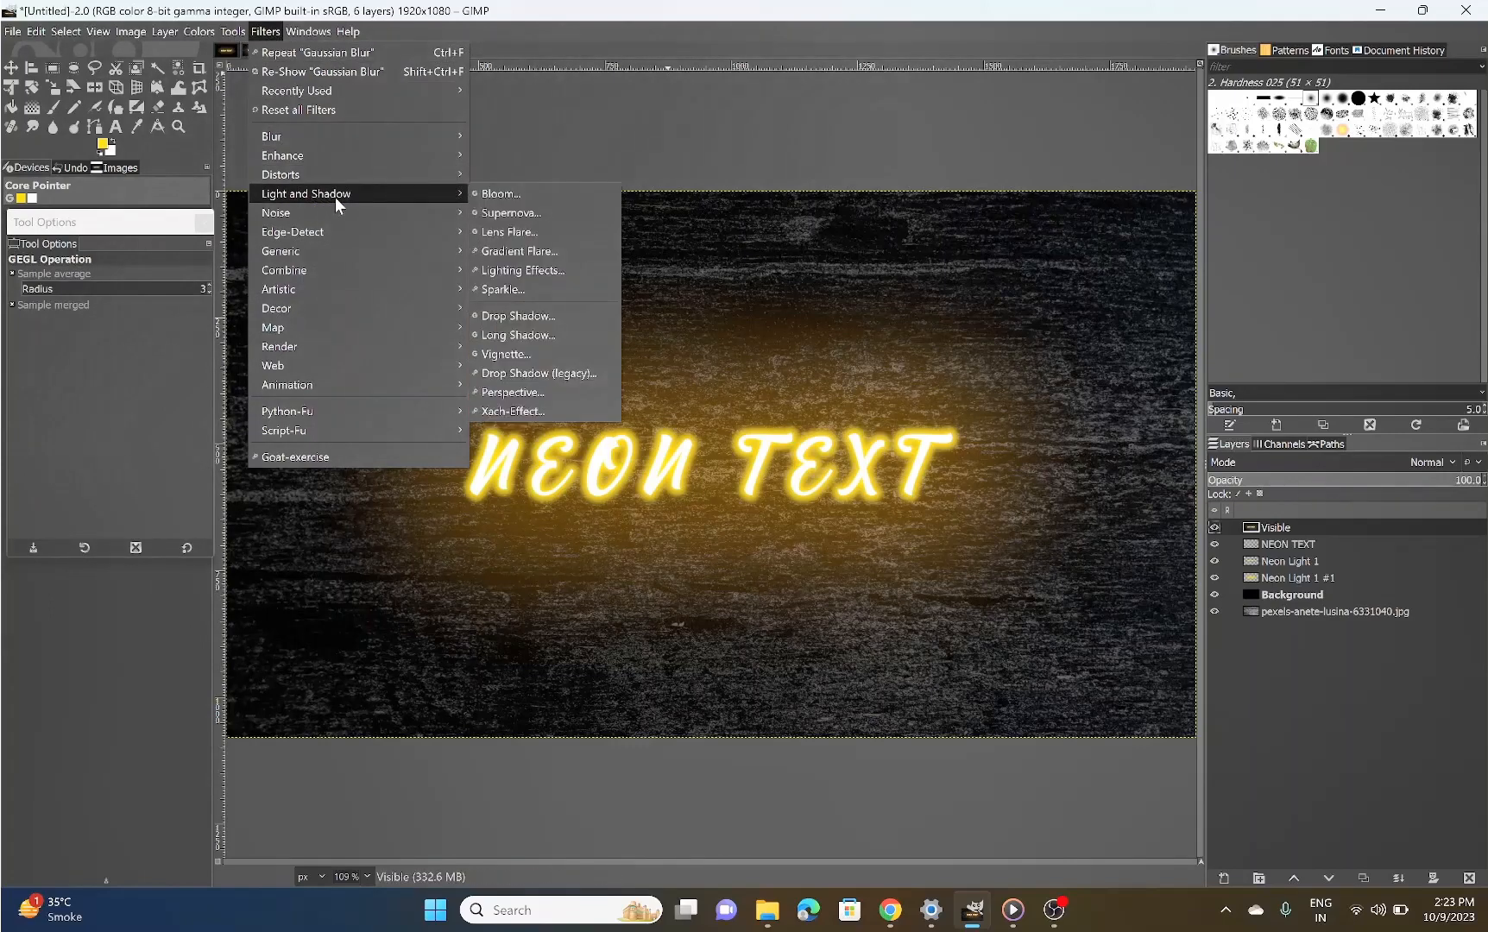
{"action": "left_click", "coordinate": [516, 356]}
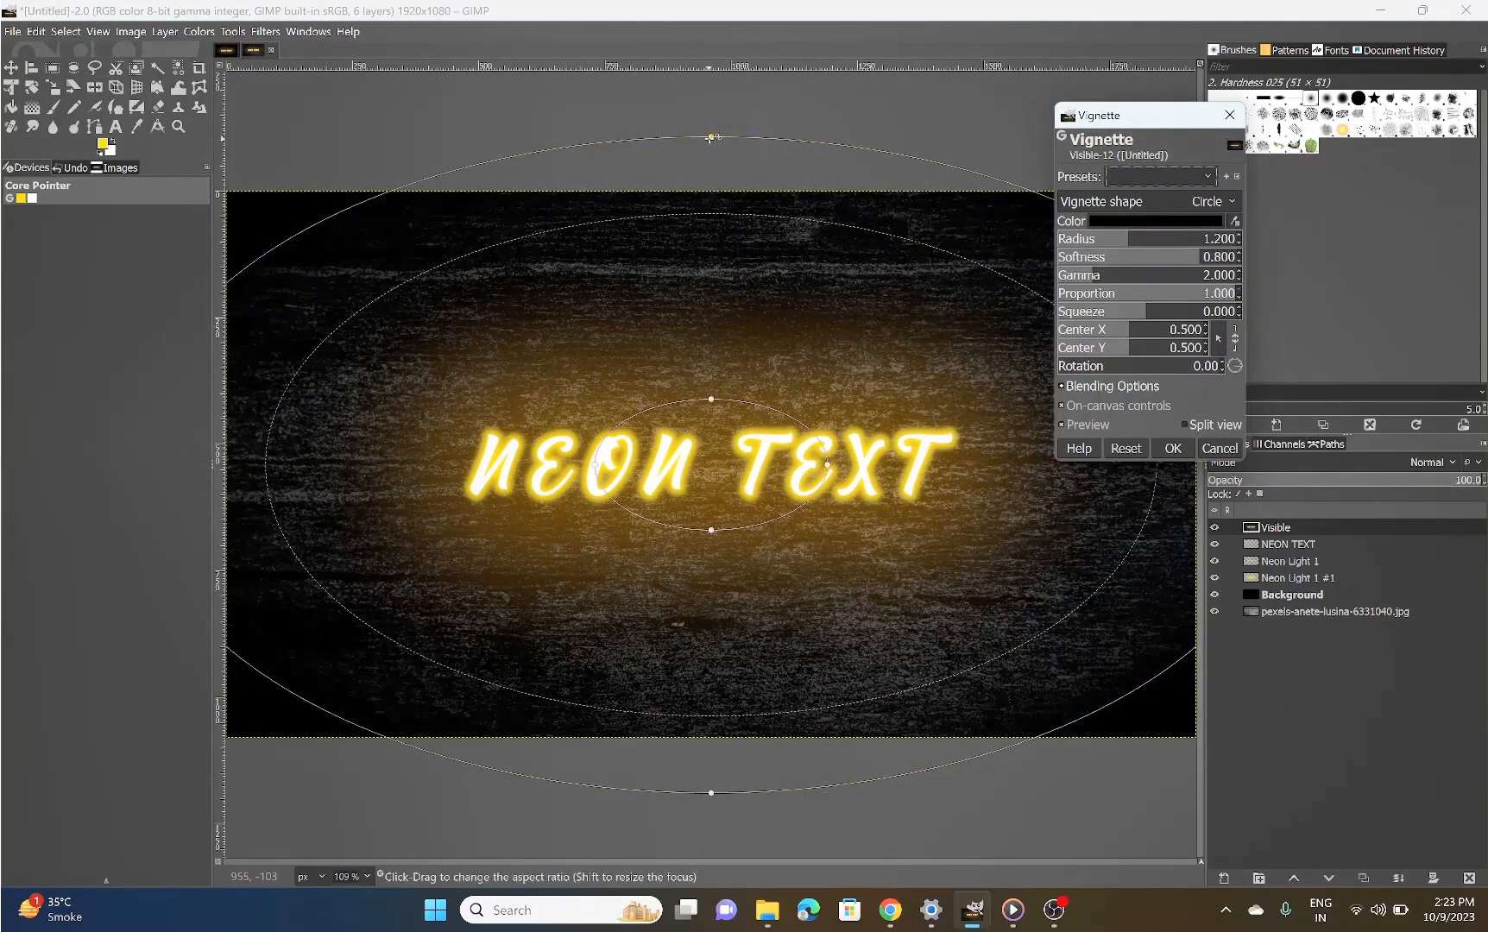
{"action": "left_click_drag", "start_coordinate": [707, 136], "coordinate": [710, 231]}
{"action": "left_click_drag", "start_coordinate": [580, 464], "coordinate": [604, 465]}
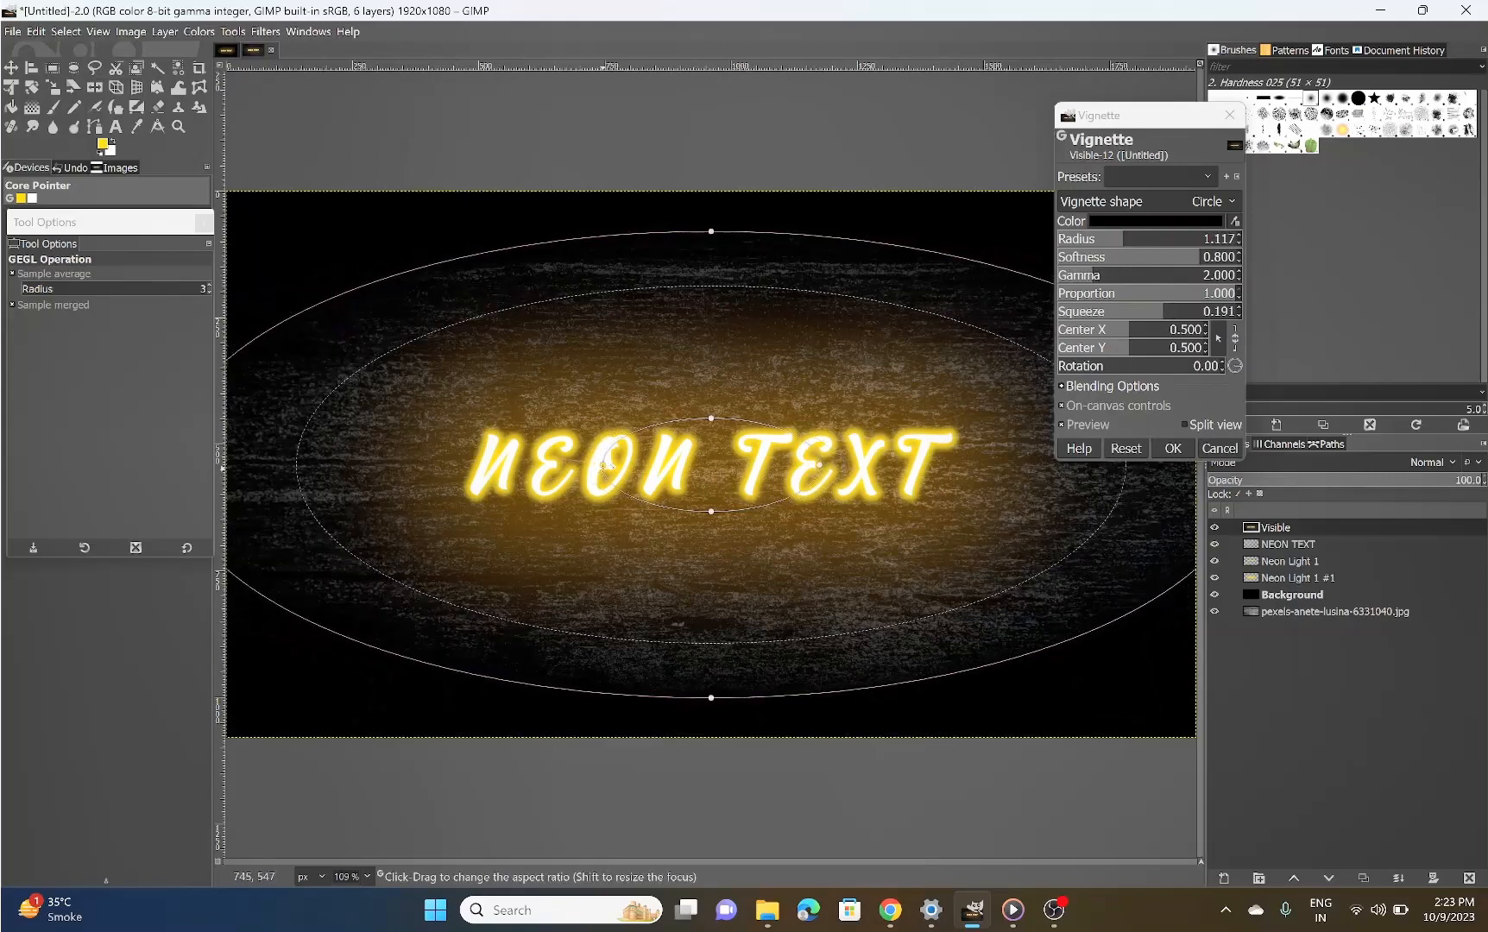
{"action": "left_click", "coordinate": [1174, 447]}
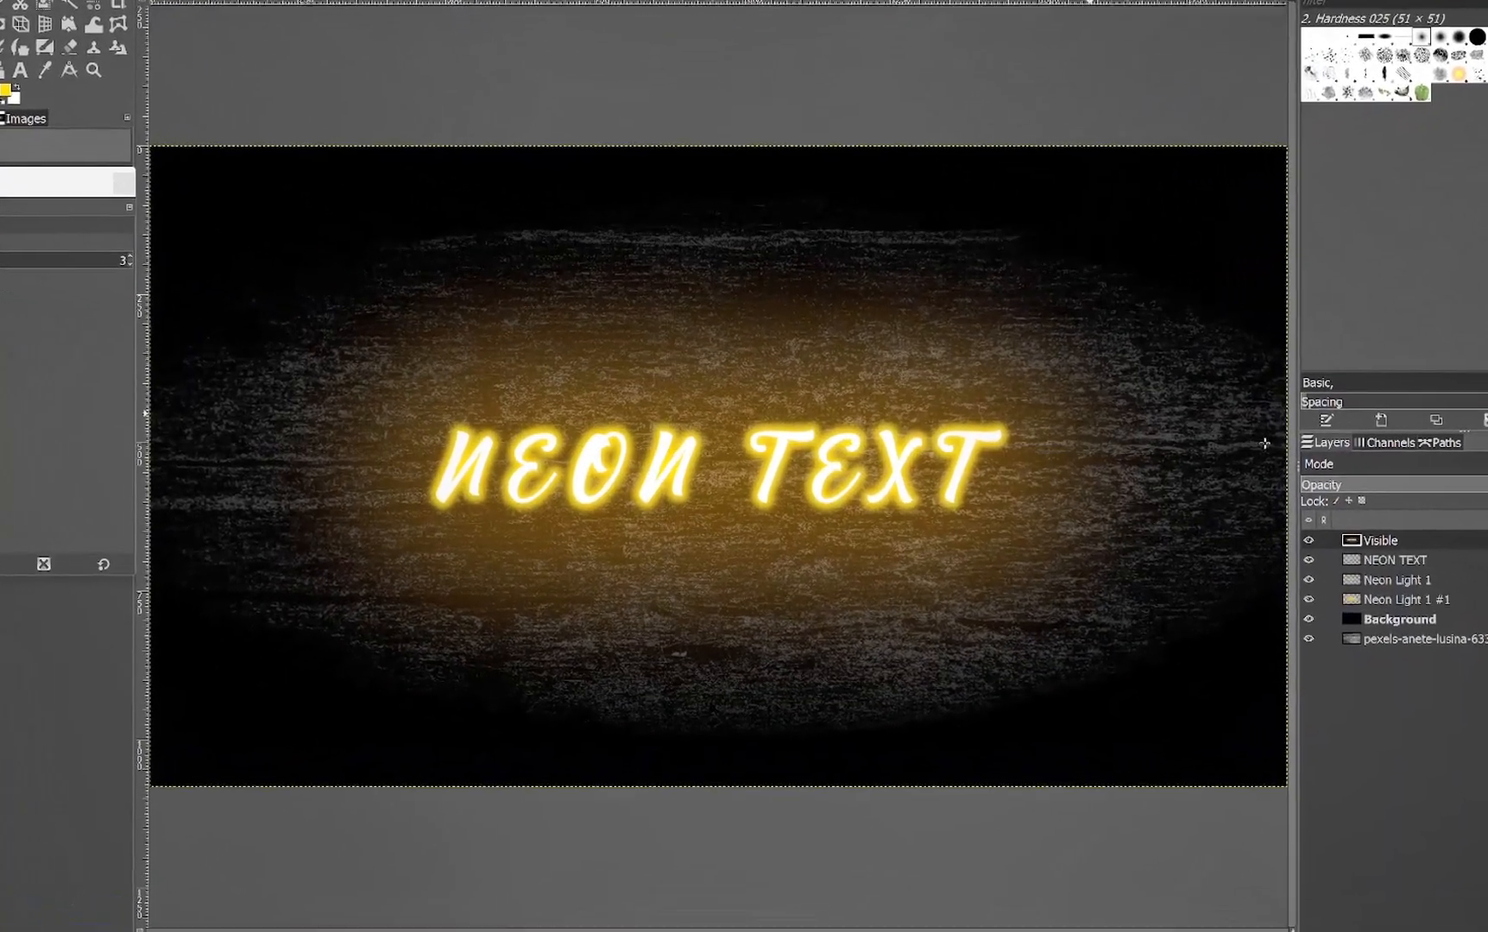